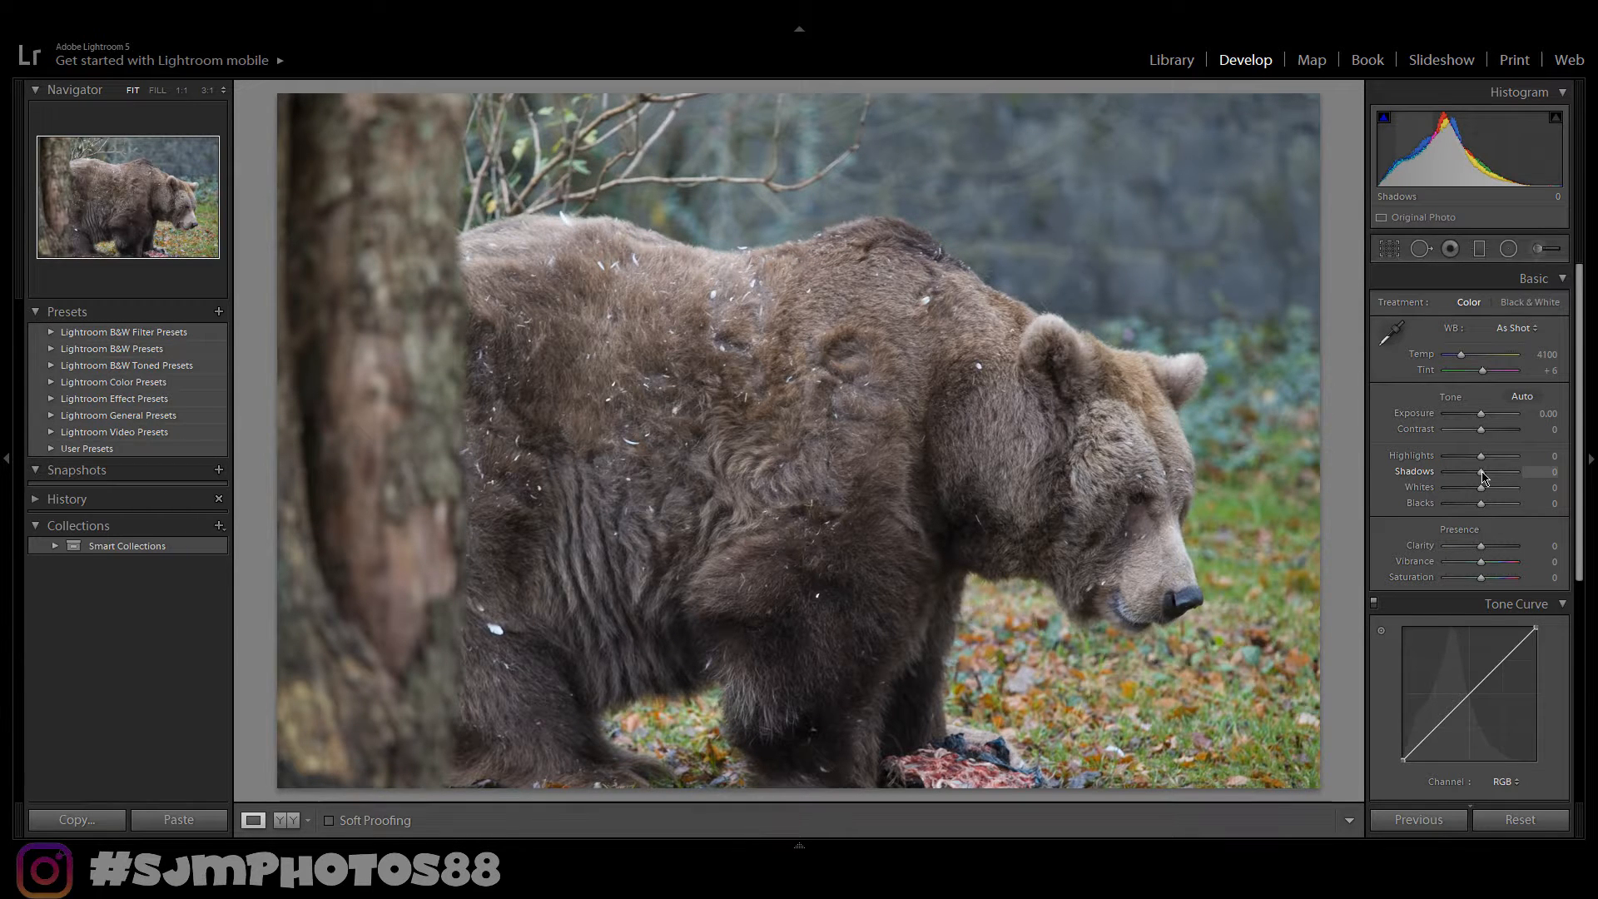
- Raise Shadows to +79 and Contrast to +24 in the Basic panel
{"action": "left_click_drag", "start_coordinate": [1484, 476], "coordinate": [1512, 479]}
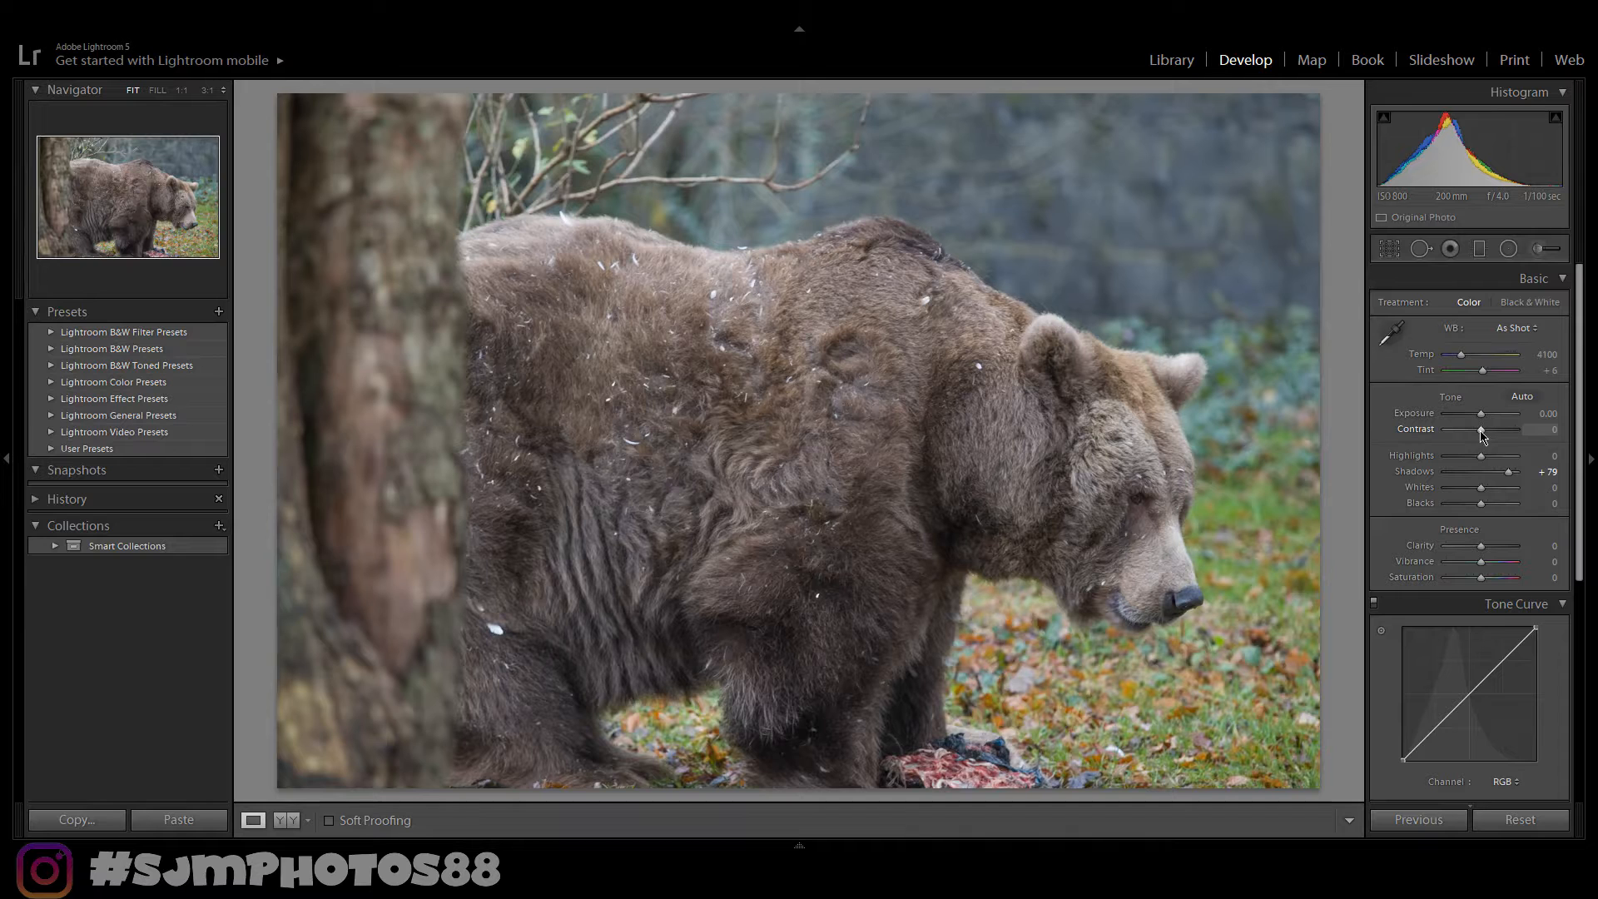
{"action": "left_click_drag", "start_coordinate": [1483, 434], "coordinate": [1492, 438]}
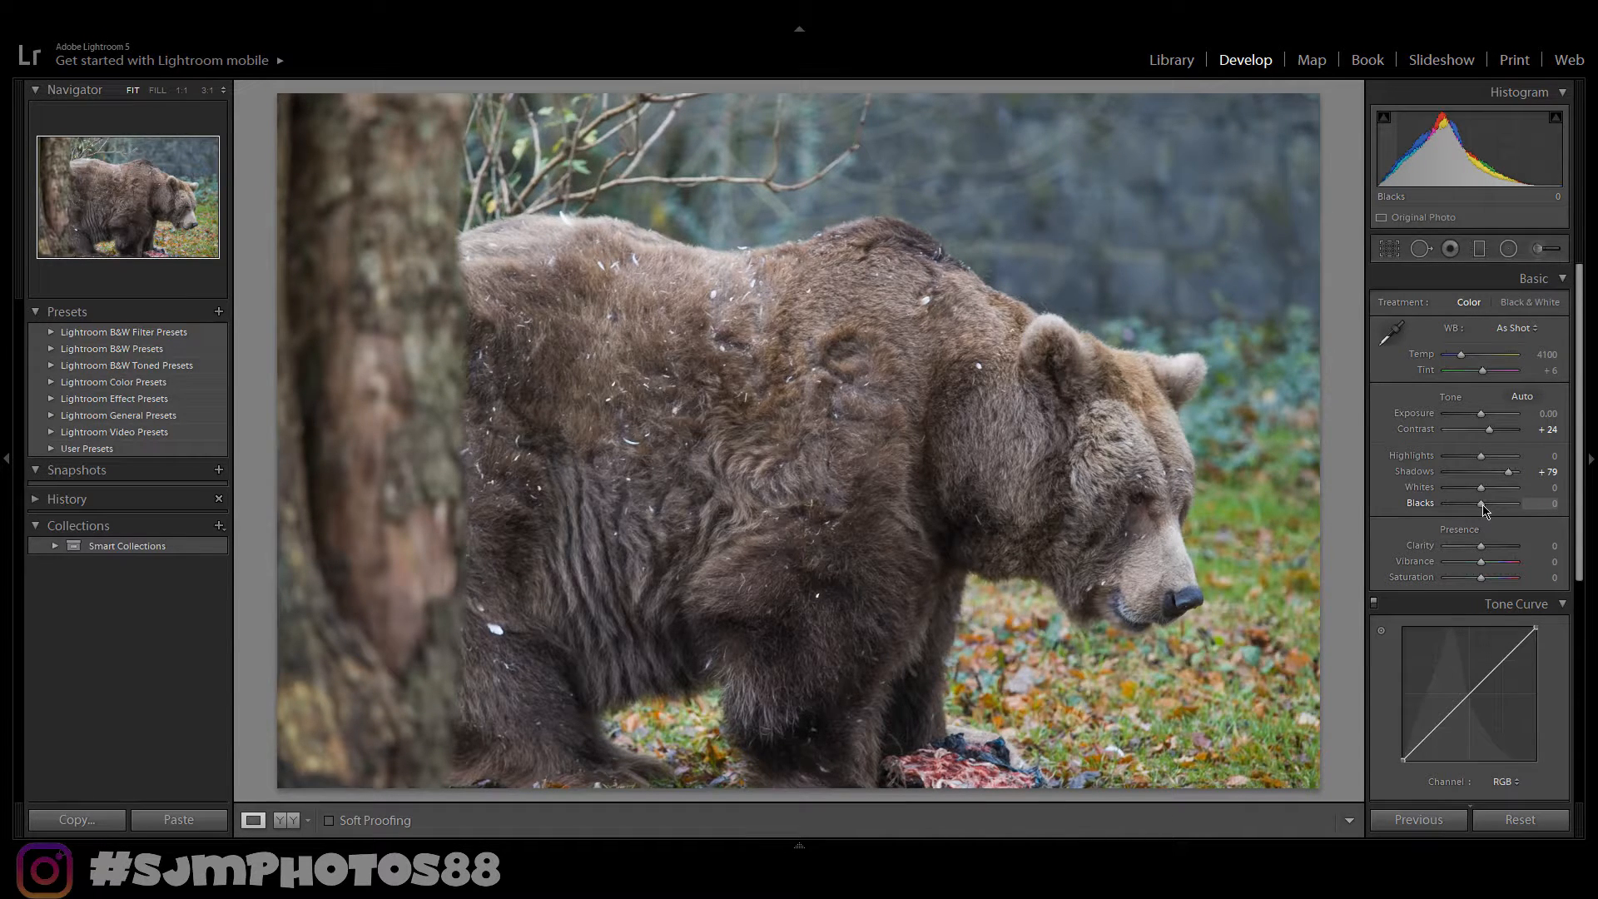
- Lower Blacks to -26 and raise Clarity to +43
{"action": "left_click_drag", "start_coordinate": [1486, 509], "coordinate": [1480, 509]}
{"action": "left_click_drag", "start_coordinate": [1479, 507], "coordinate": [1479, 507]}
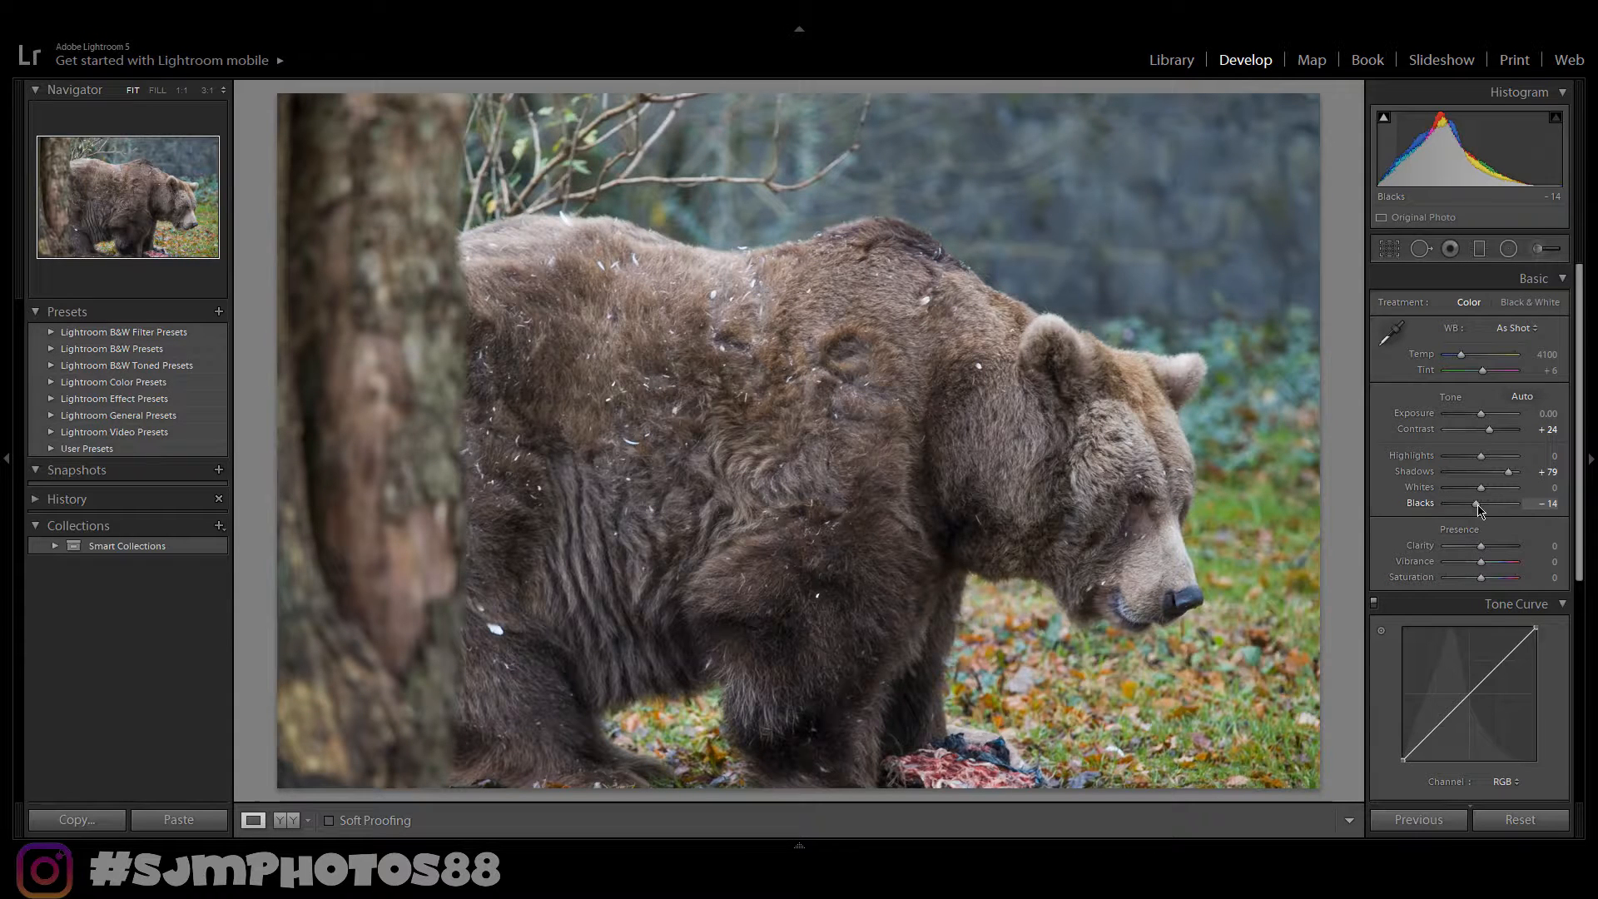
{"action": "left_click_drag", "start_coordinate": [1479, 507], "coordinate": [1475, 507]}
{"action": "left_click_drag", "start_coordinate": [1476, 509], "coordinate": [1475, 509]}
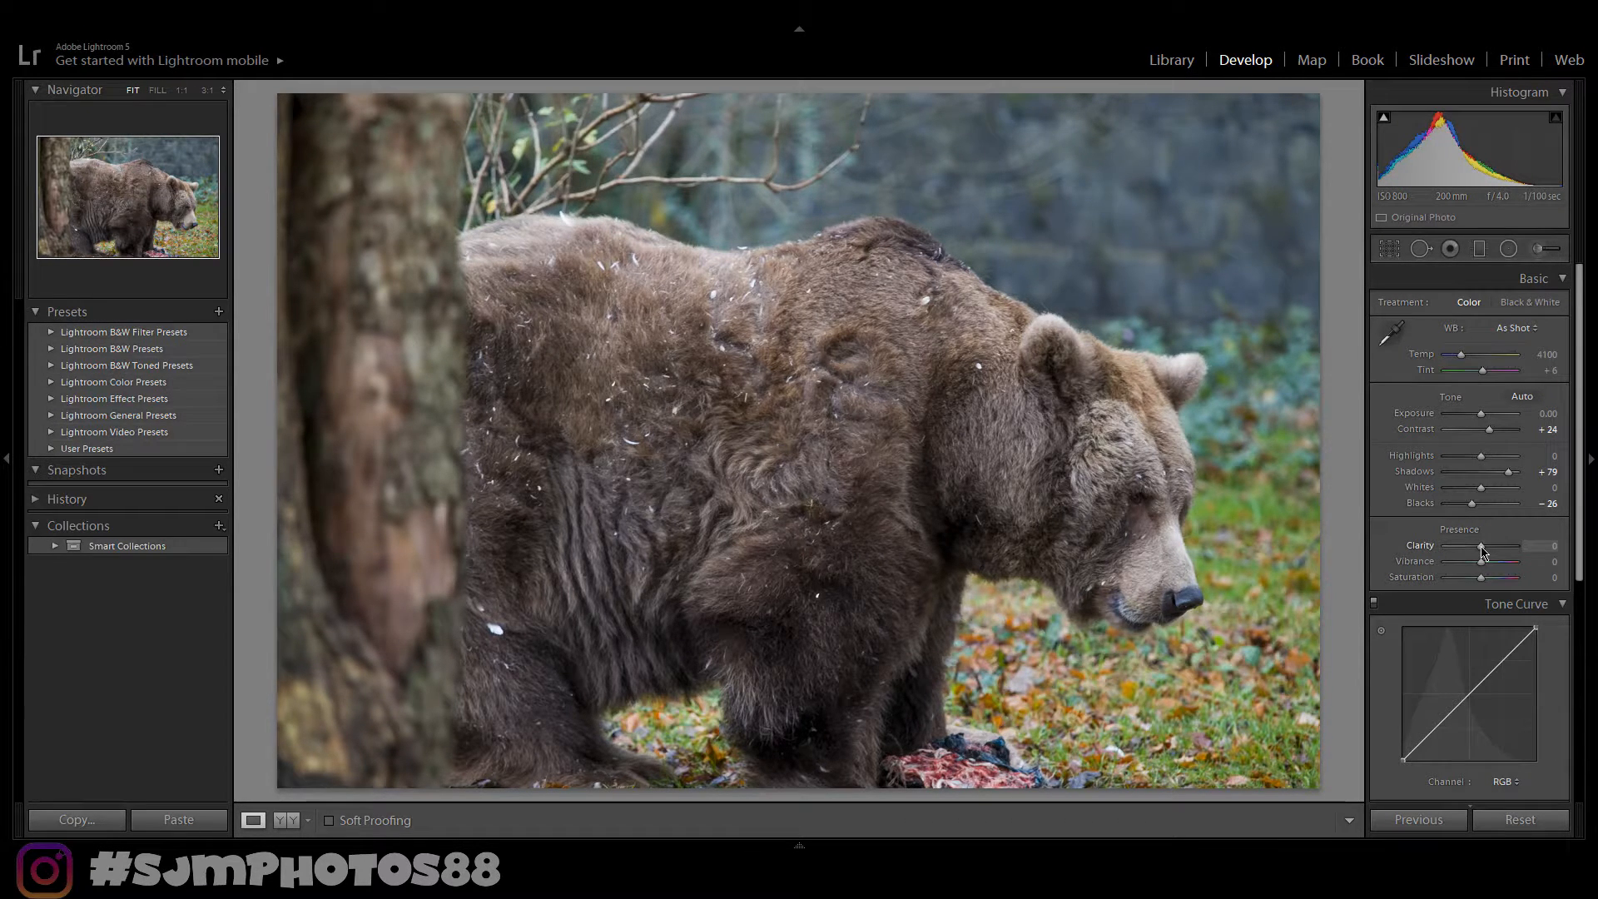
{"action": "left_click_drag", "start_coordinate": [1484, 551], "coordinate": [1499, 552]}
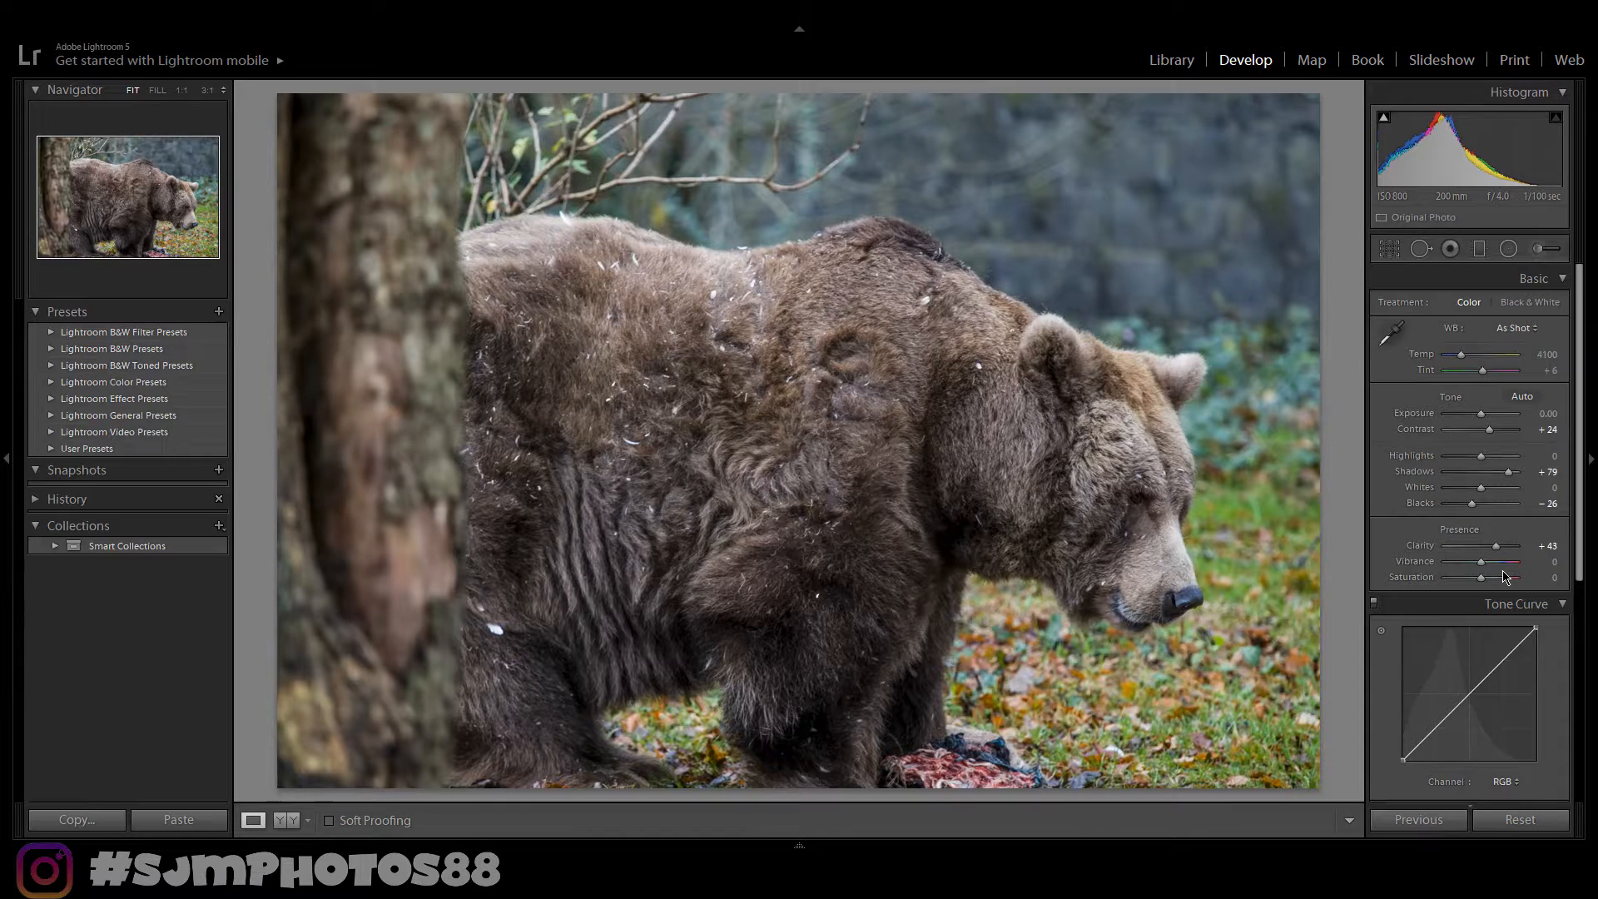
- Compare the before and after views side by side, zooming in on the fur detail
{"action": "key", "text": "y"}
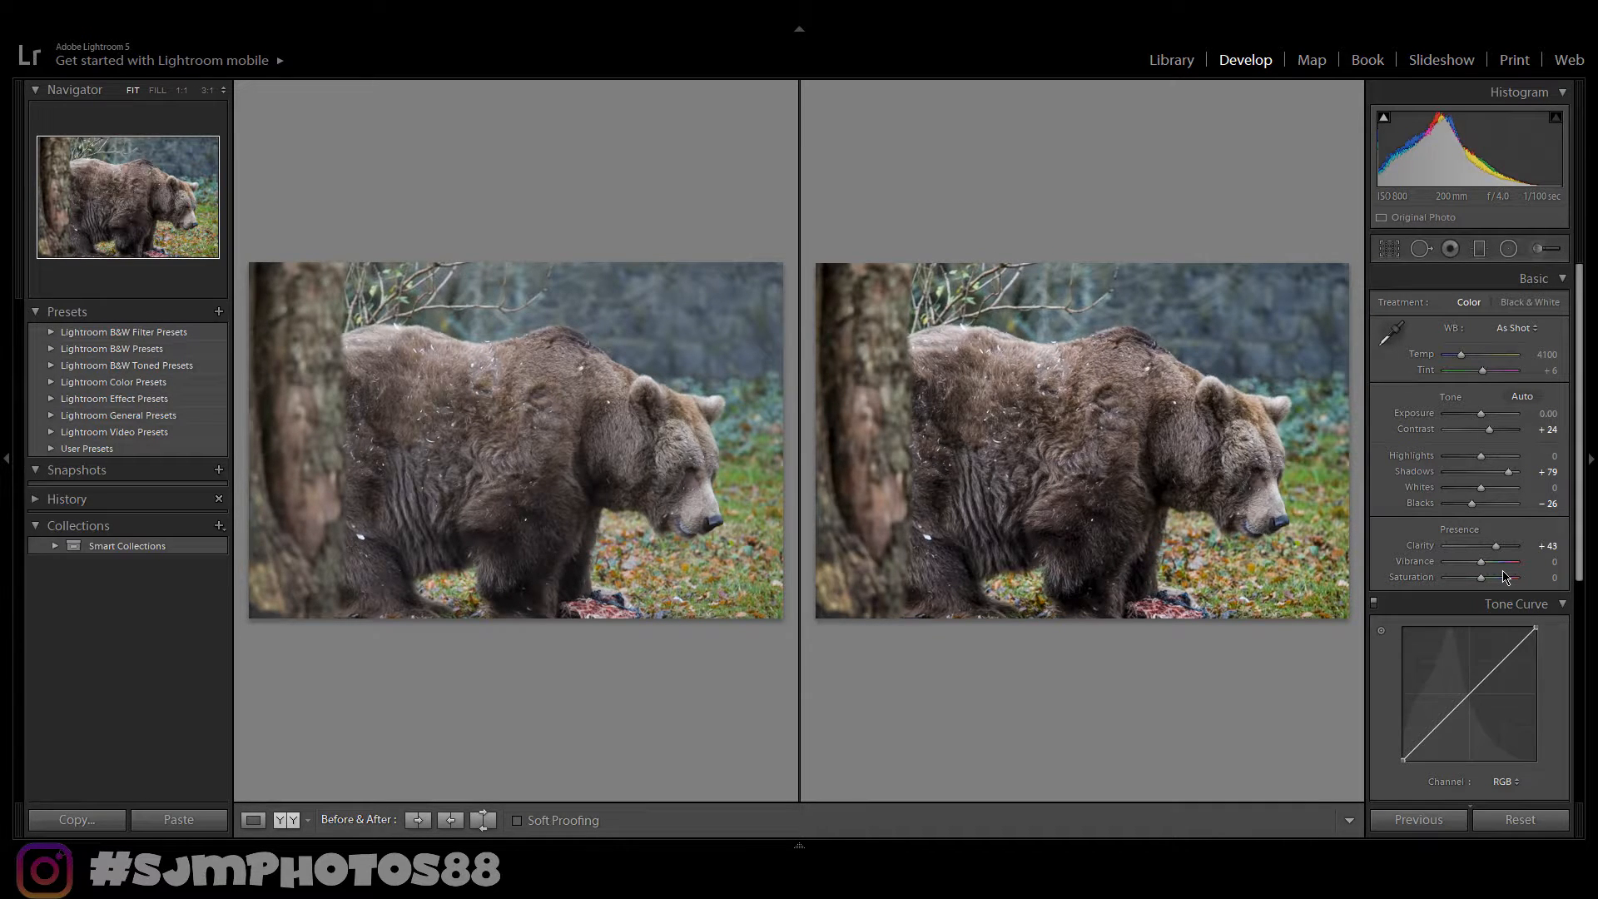
{"action": "left_click", "coordinate": [1049, 533]}
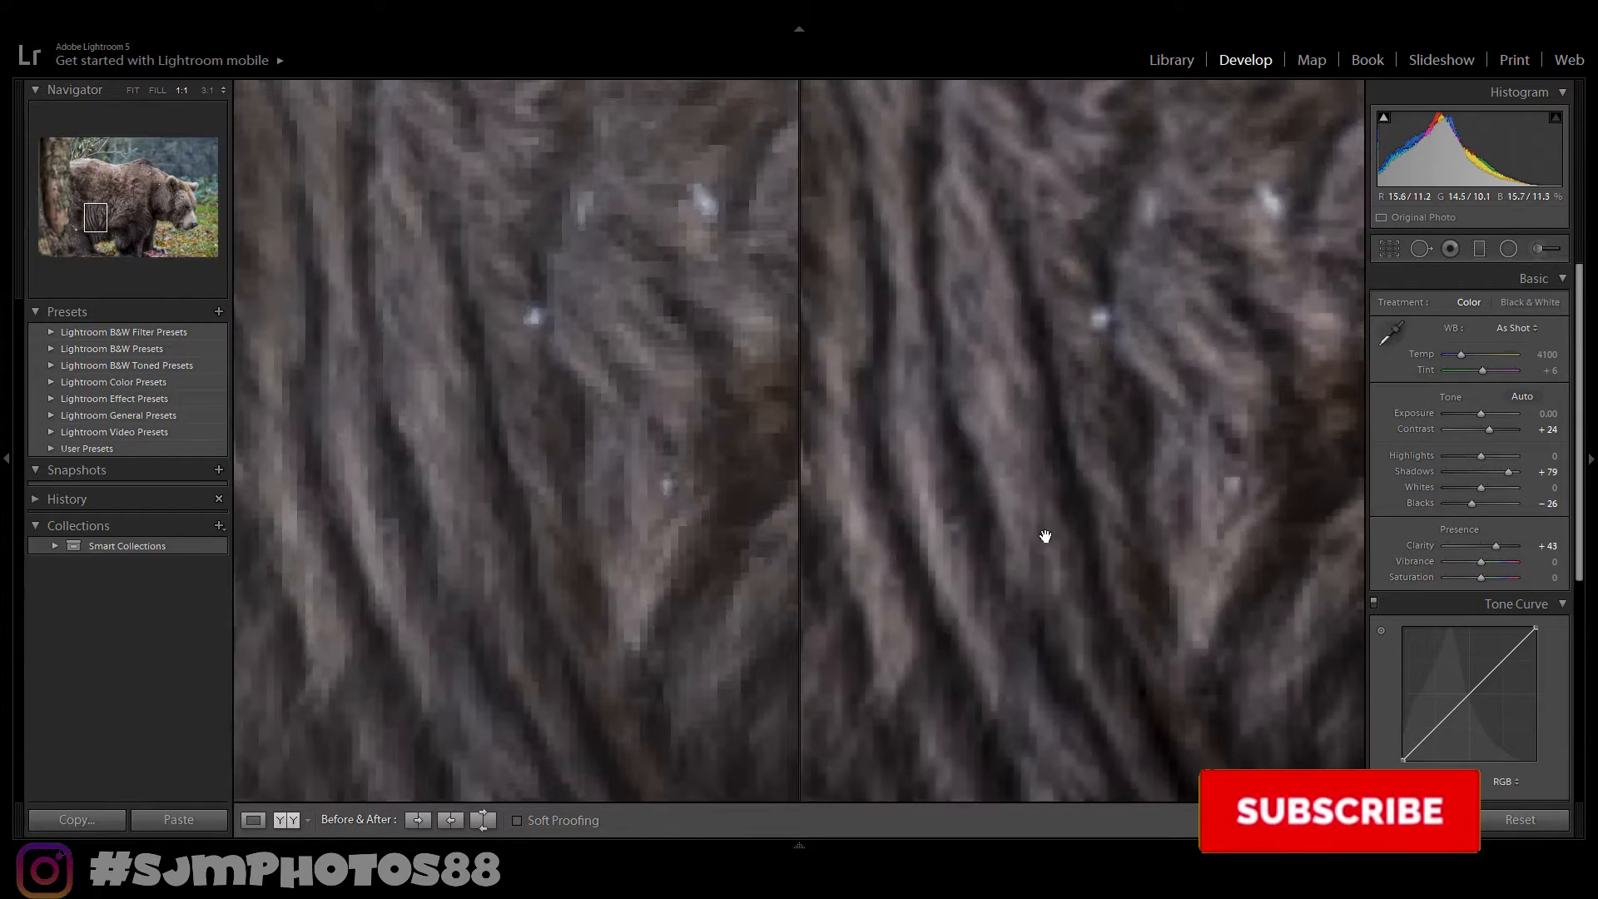
{"action": "left_click", "coordinate": [1141, 589]}
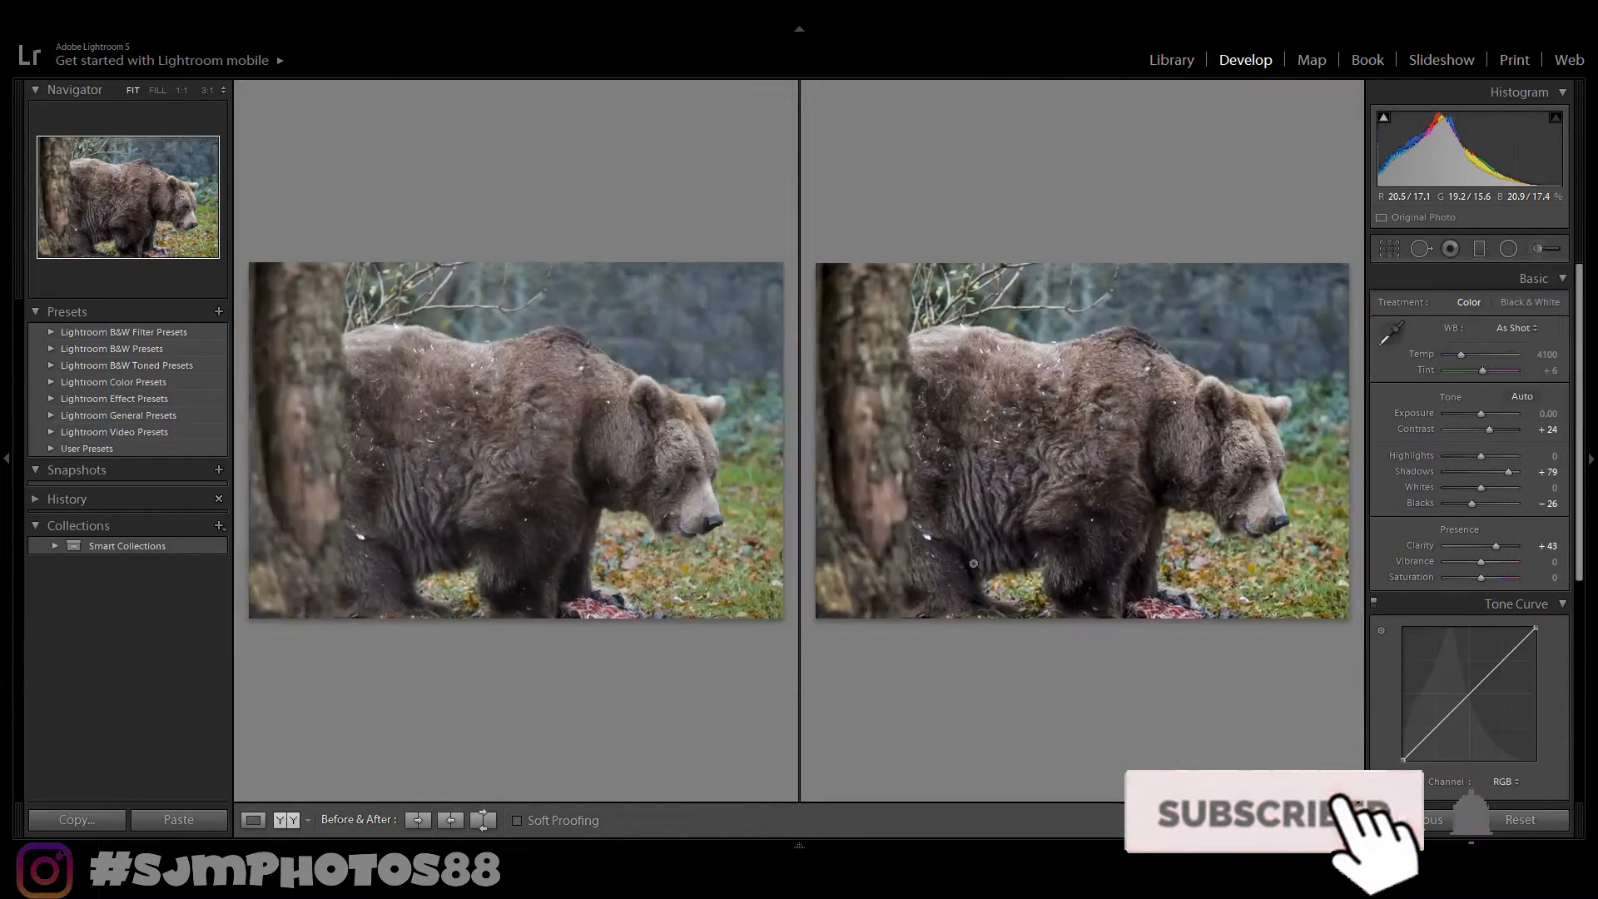
{"action": "left_click", "coordinate": [886, 433]}
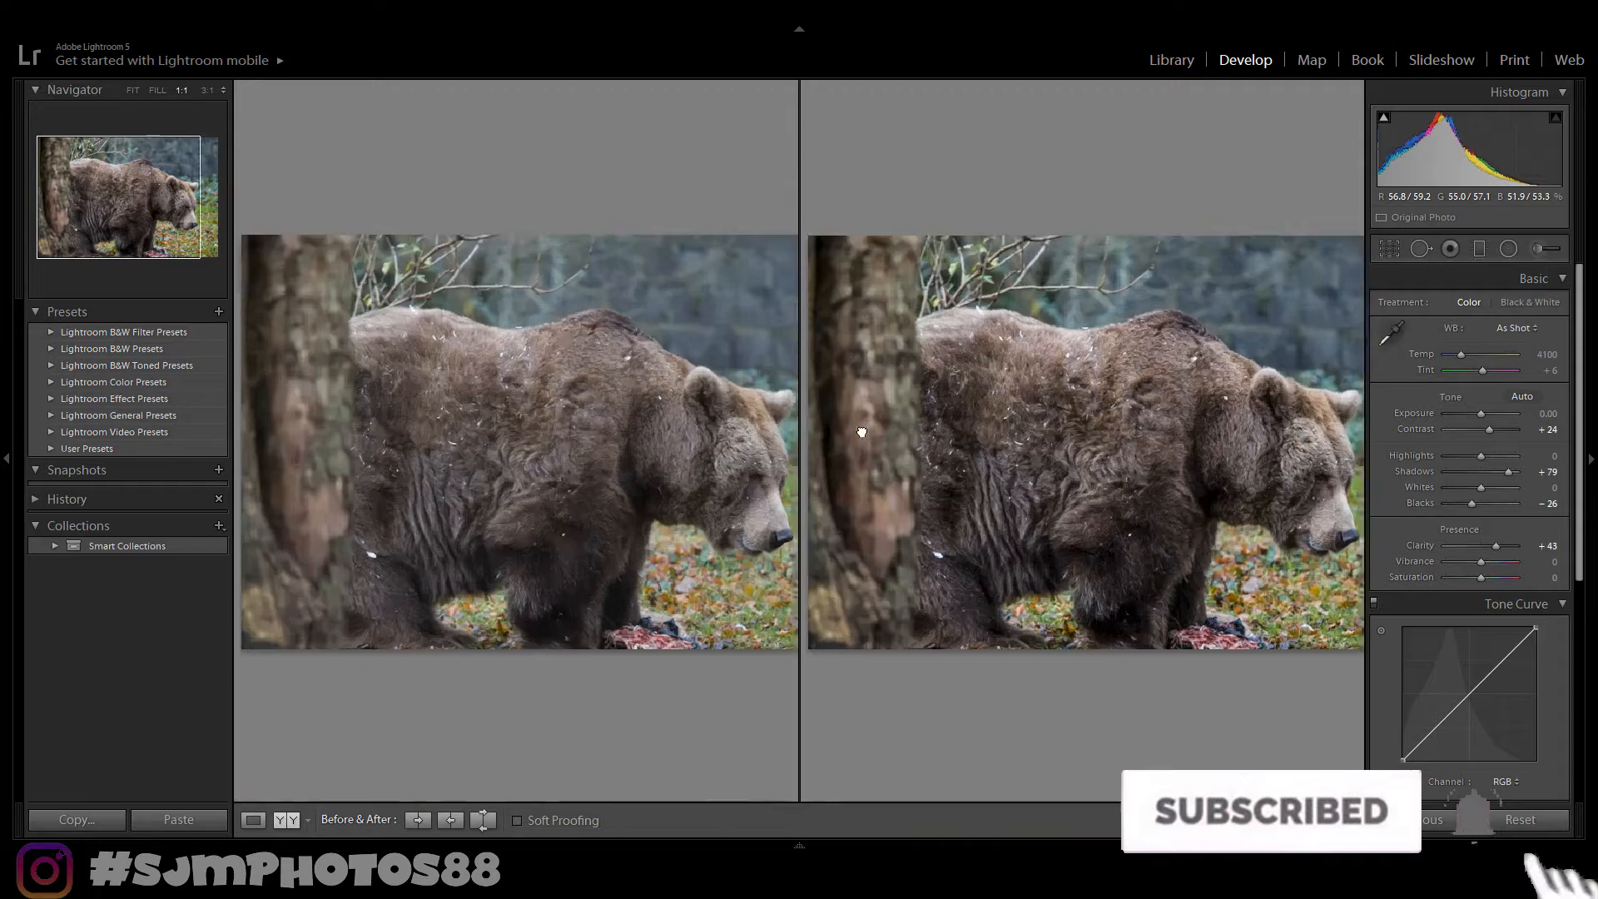
{"action": "left_click", "coordinate": [1116, 511]}
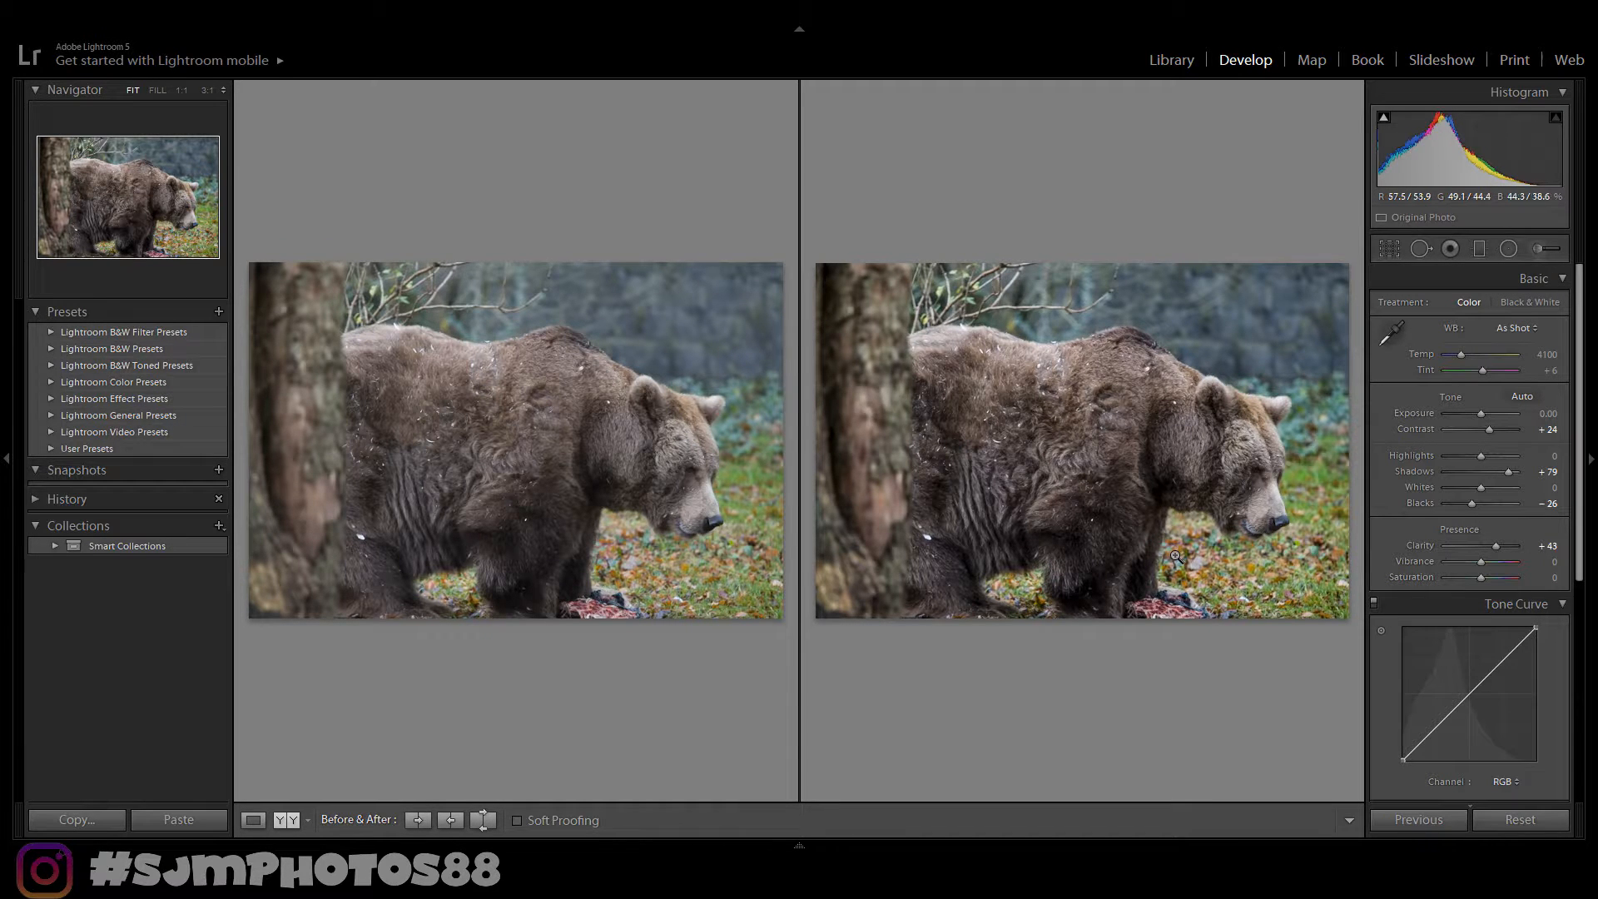
{"action": "key", "text": "y"}
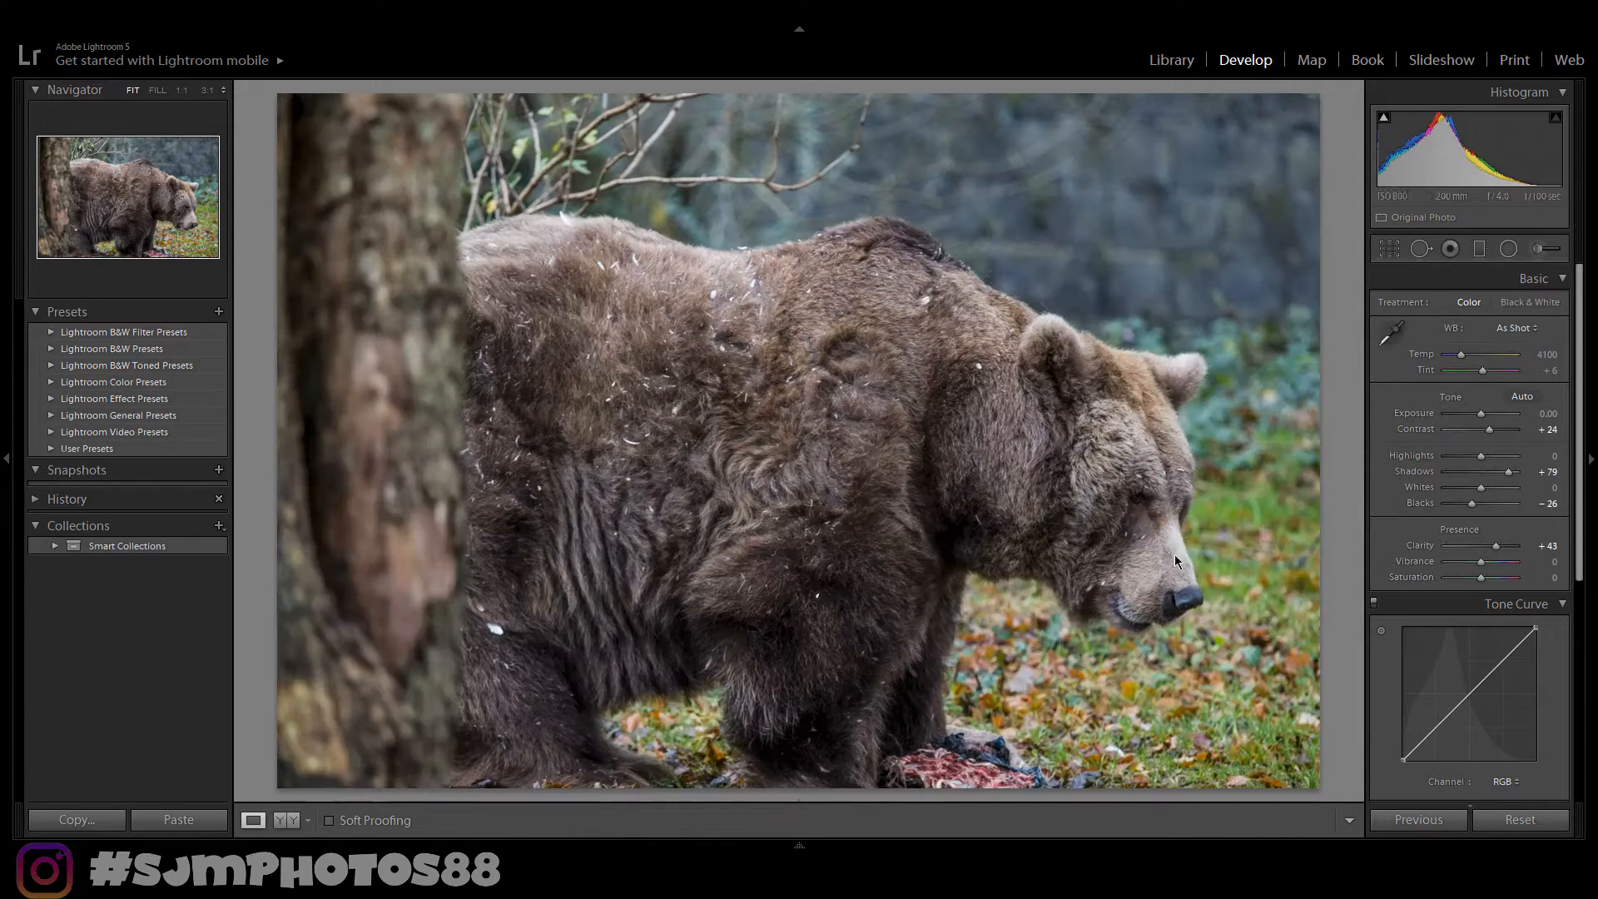
- Nudge the tone curve's black endpoint slightly and toggle the before/after comparison
{"action": "scroll", "coordinate": [1579, 510], "scroll_direction": "down", "scroll_amount": 5}
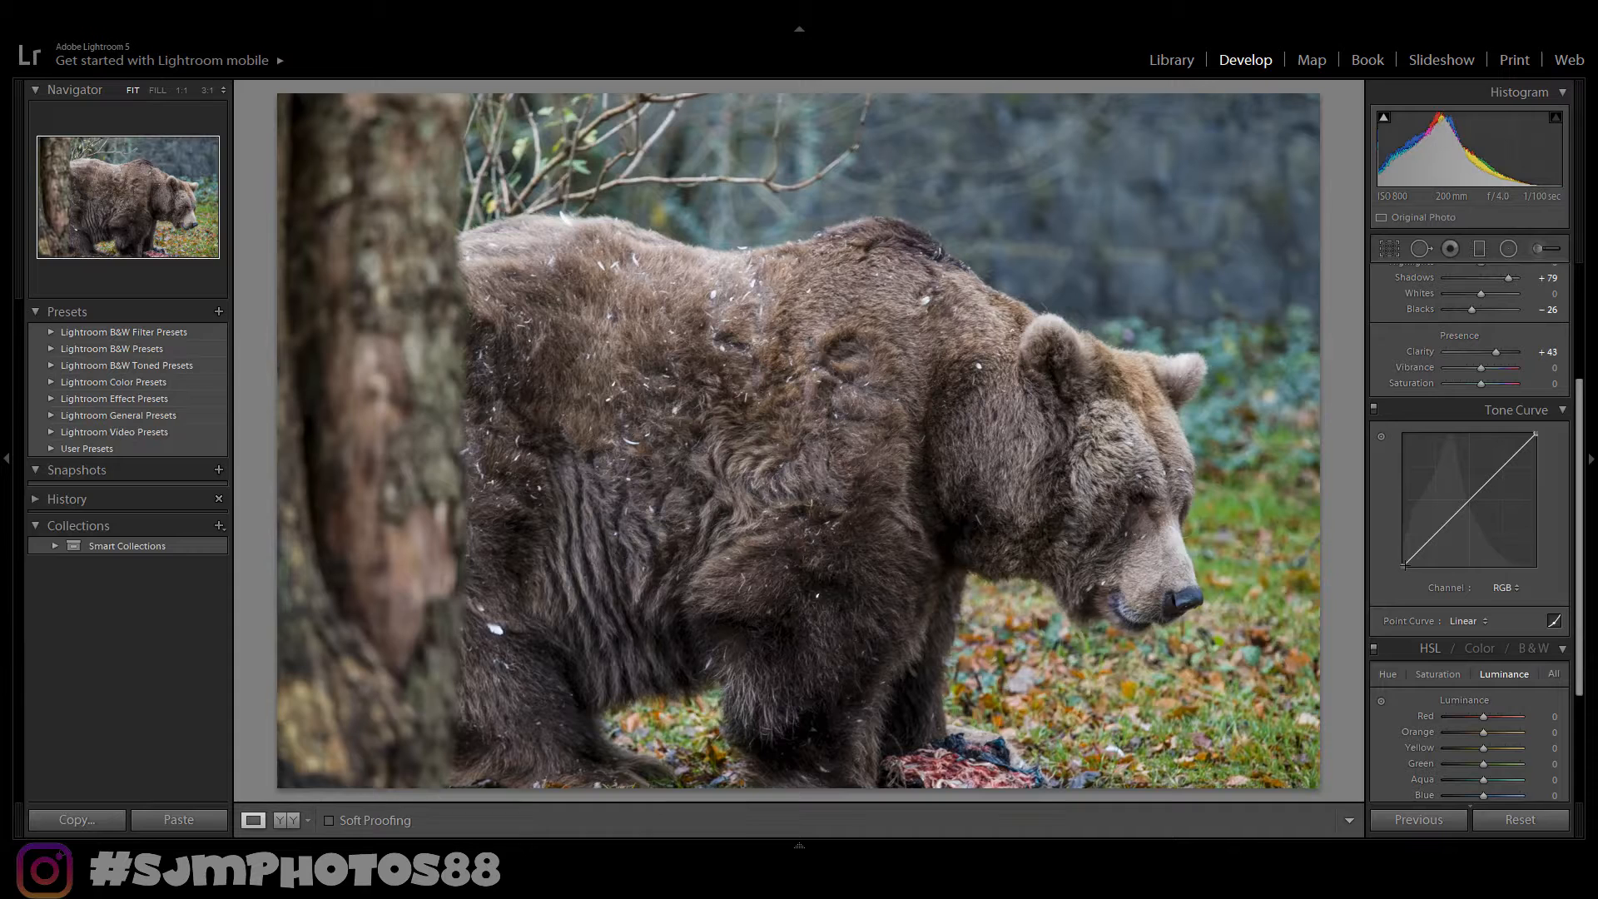
{"action": "left_click_drag", "start_coordinate": [1404, 565], "coordinate": [1405, 561]}
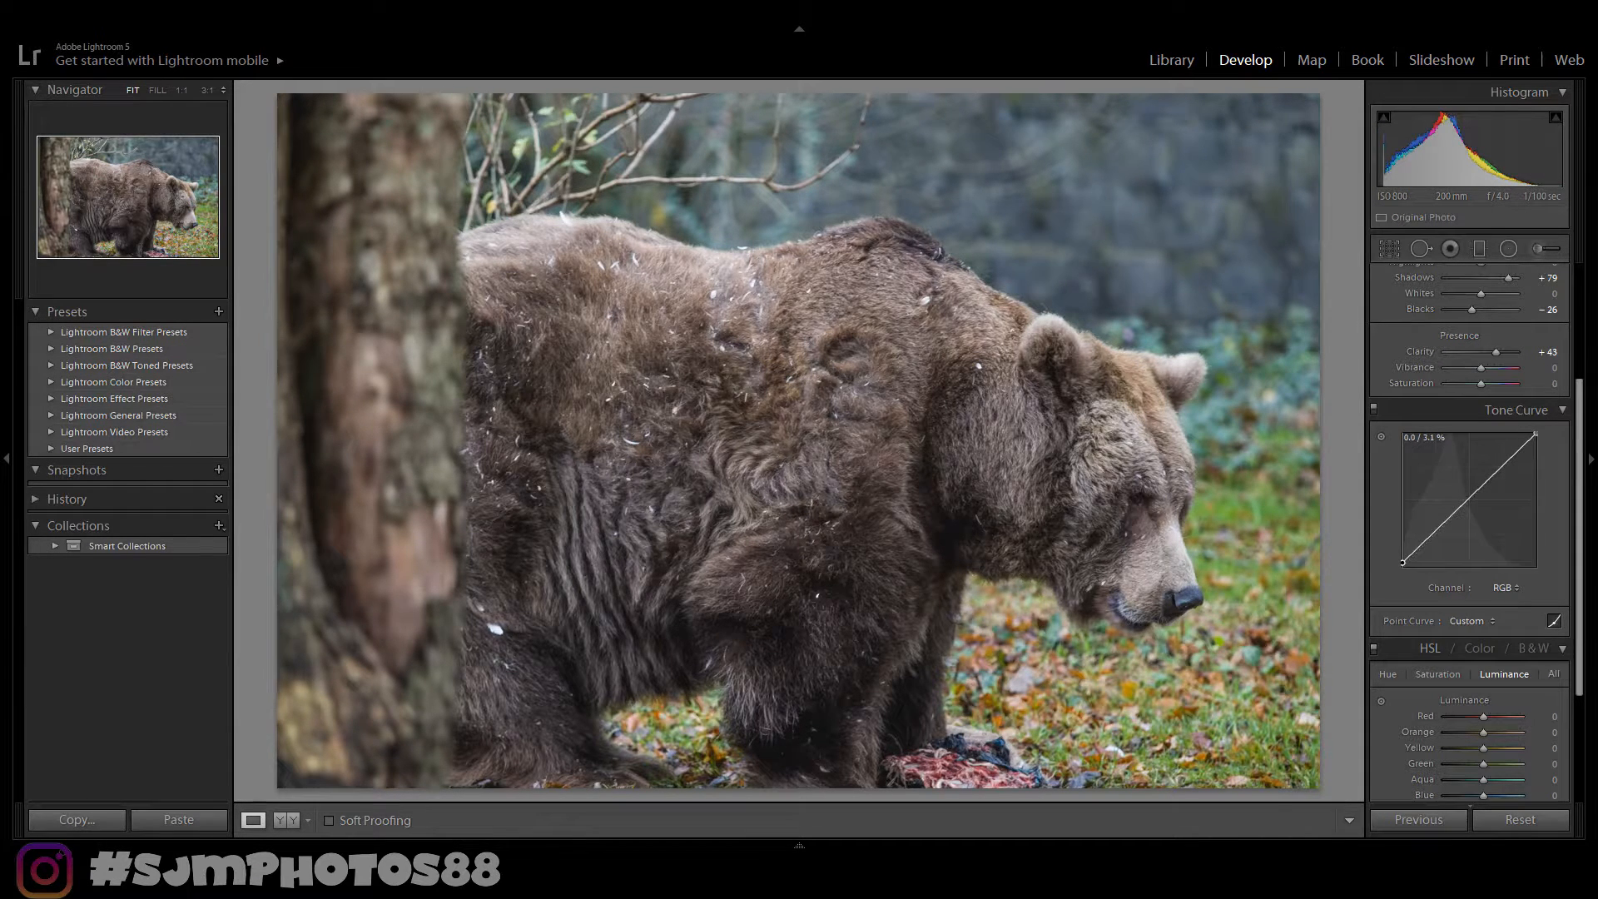
{"action": "left_click_drag", "start_coordinate": [1404, 561], "coordinate": [1405, 562]}
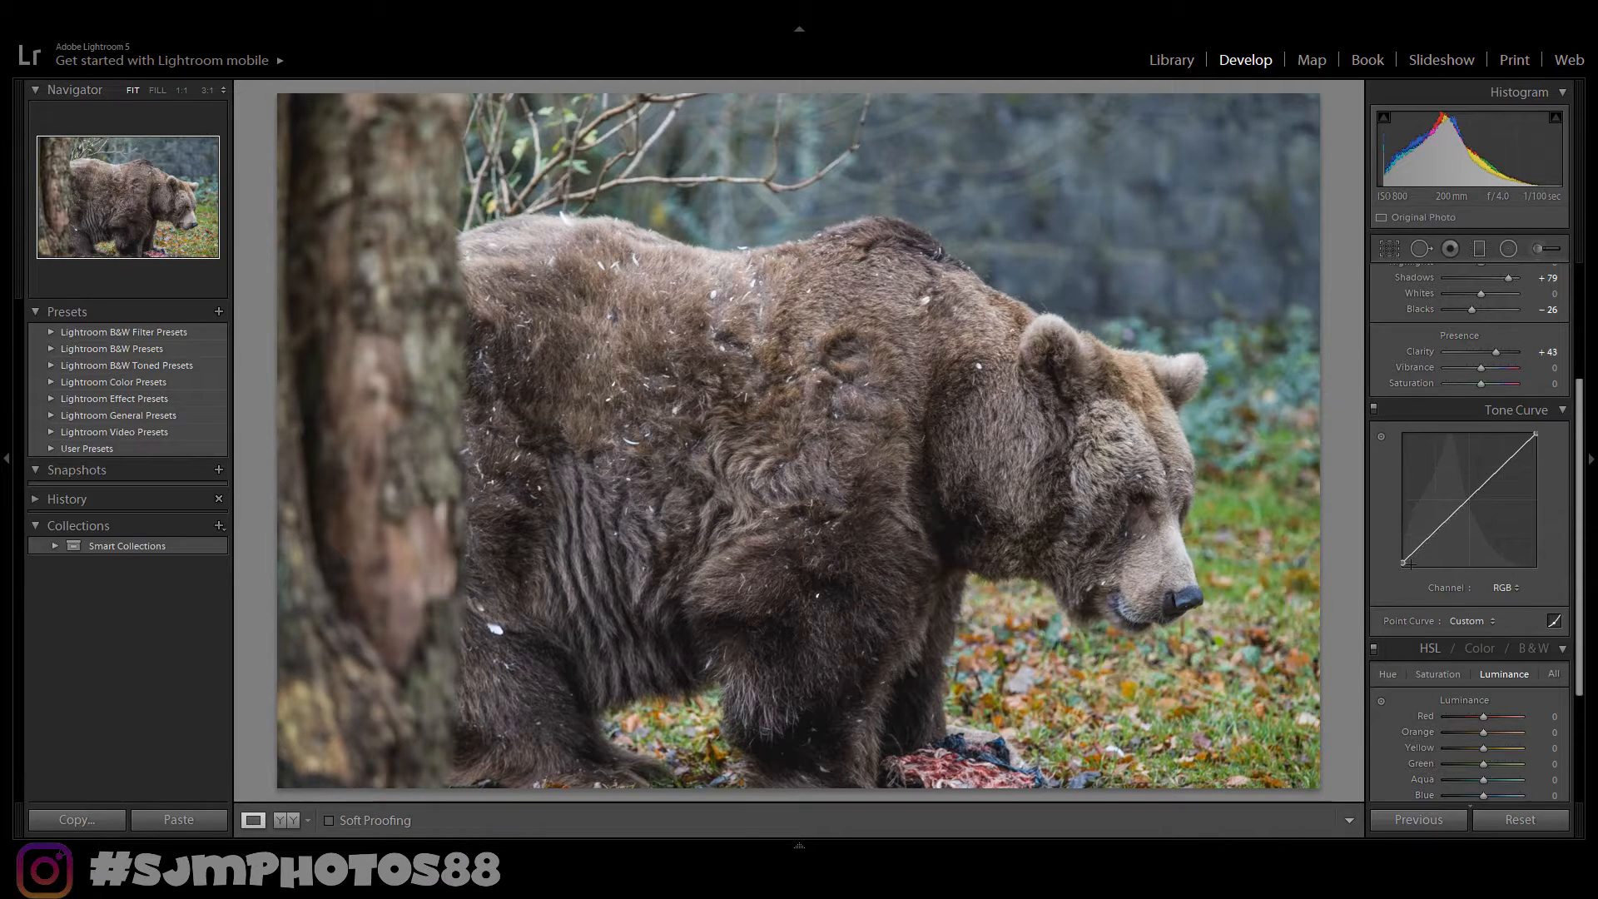
{"action": "key", "text": "y"}
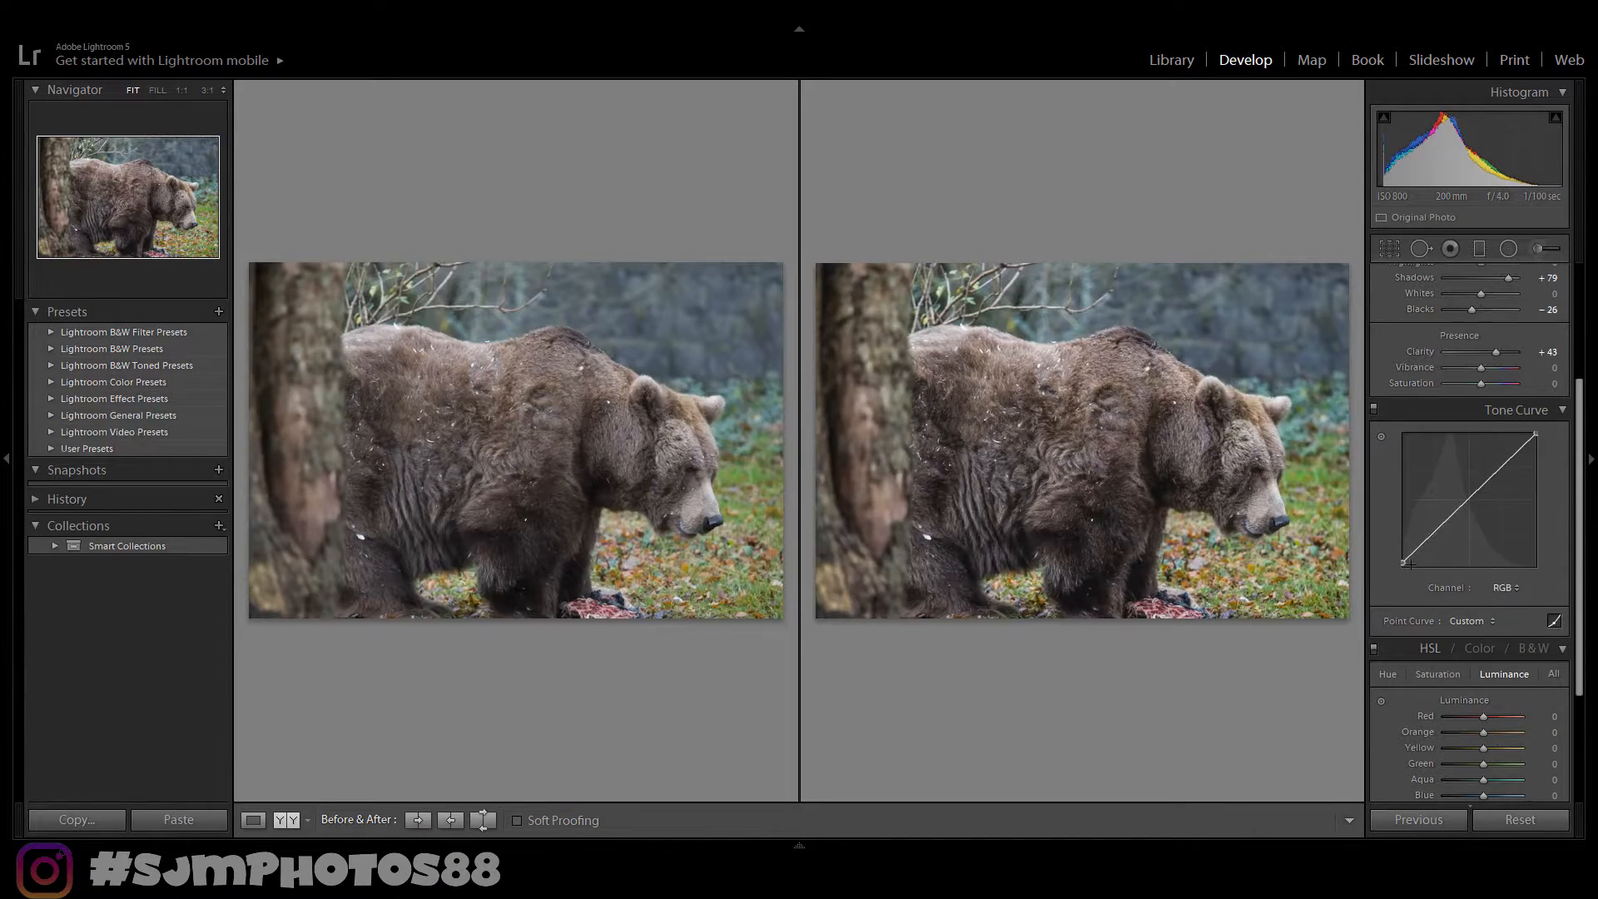
{"action": "key", "text": "y"}
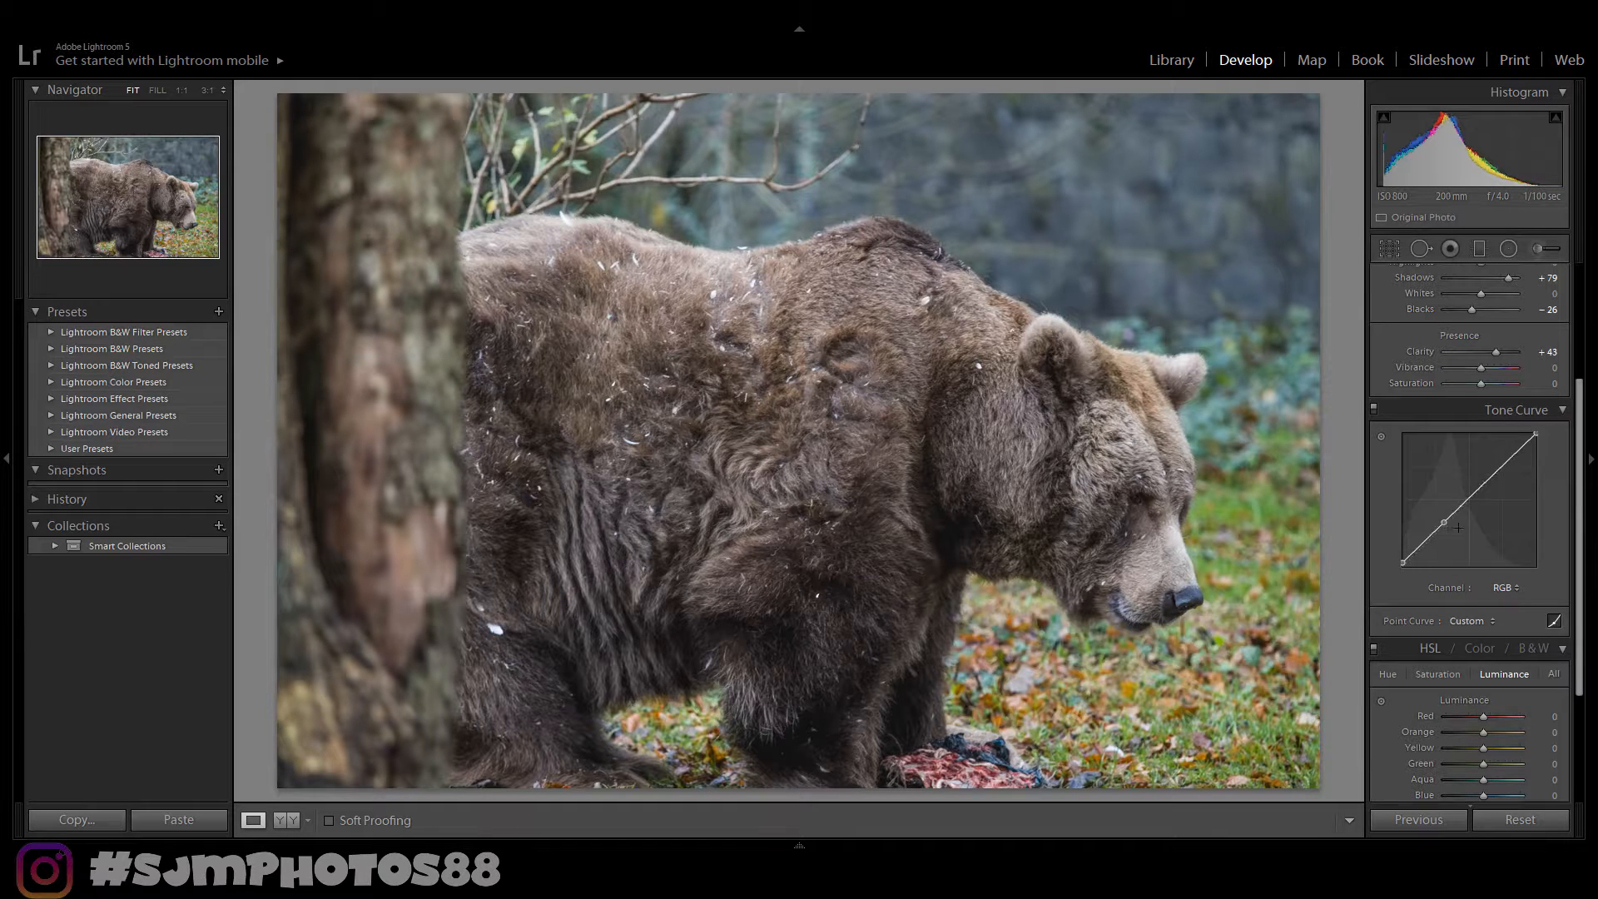
- Add a shadow point on the RGB tone curve, pull it down, and compare before and after
{"action": "left_click_drag", "start_coordinate": [1444, 522], "coordinate": [1436, 546]}
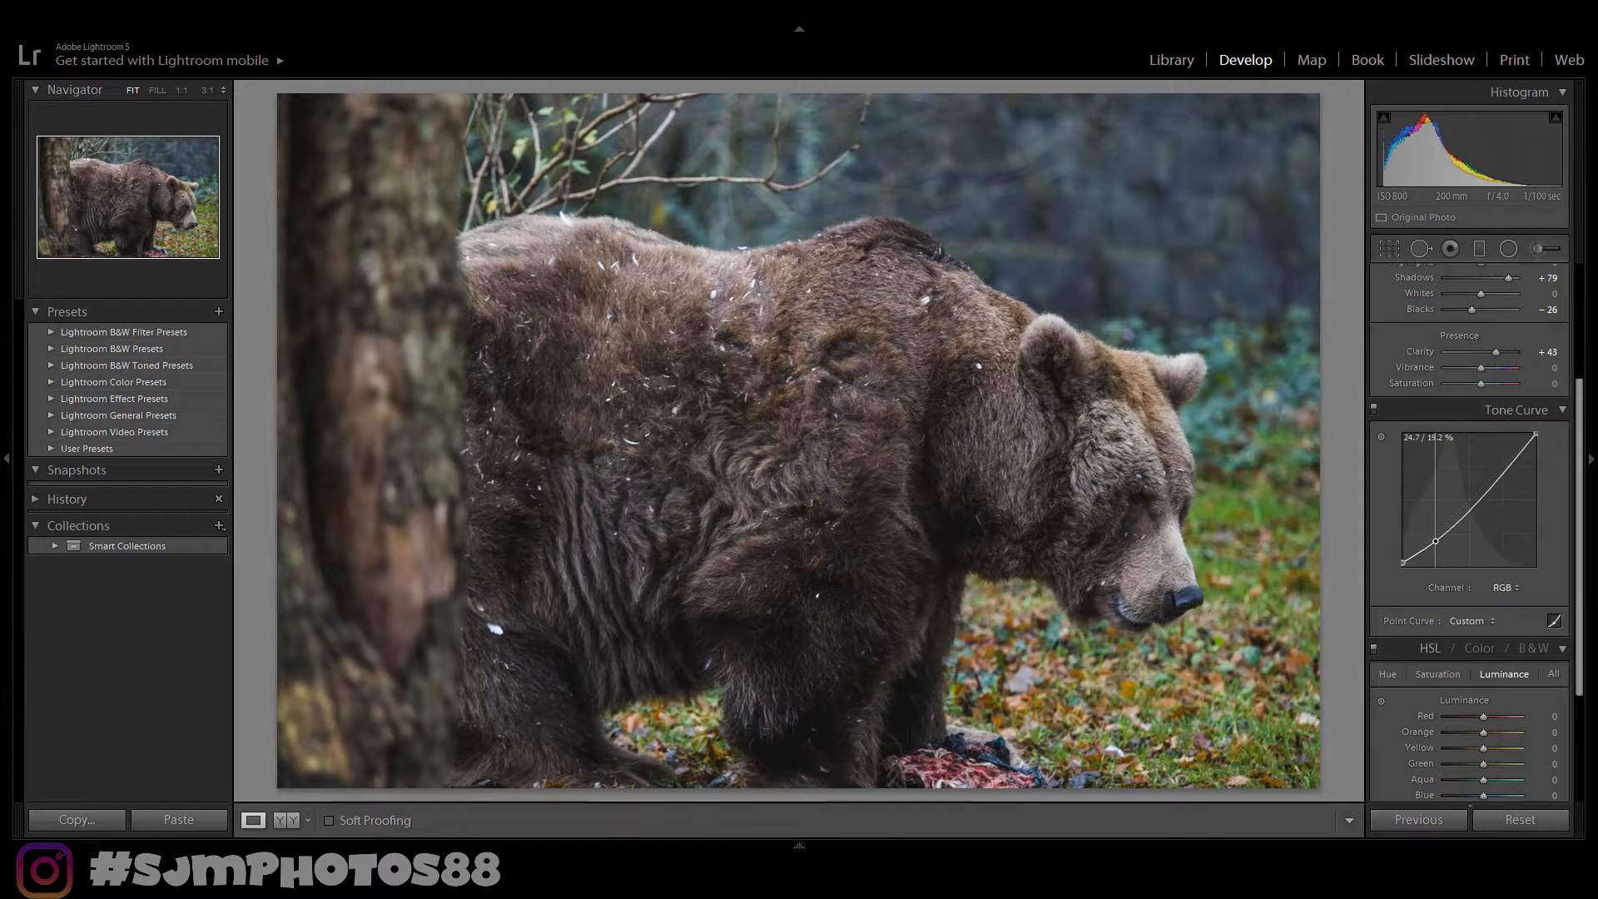
{"action": "left_click_drag", "start_coordinate": [1435, 542], "coordinate": [1434, 542]}
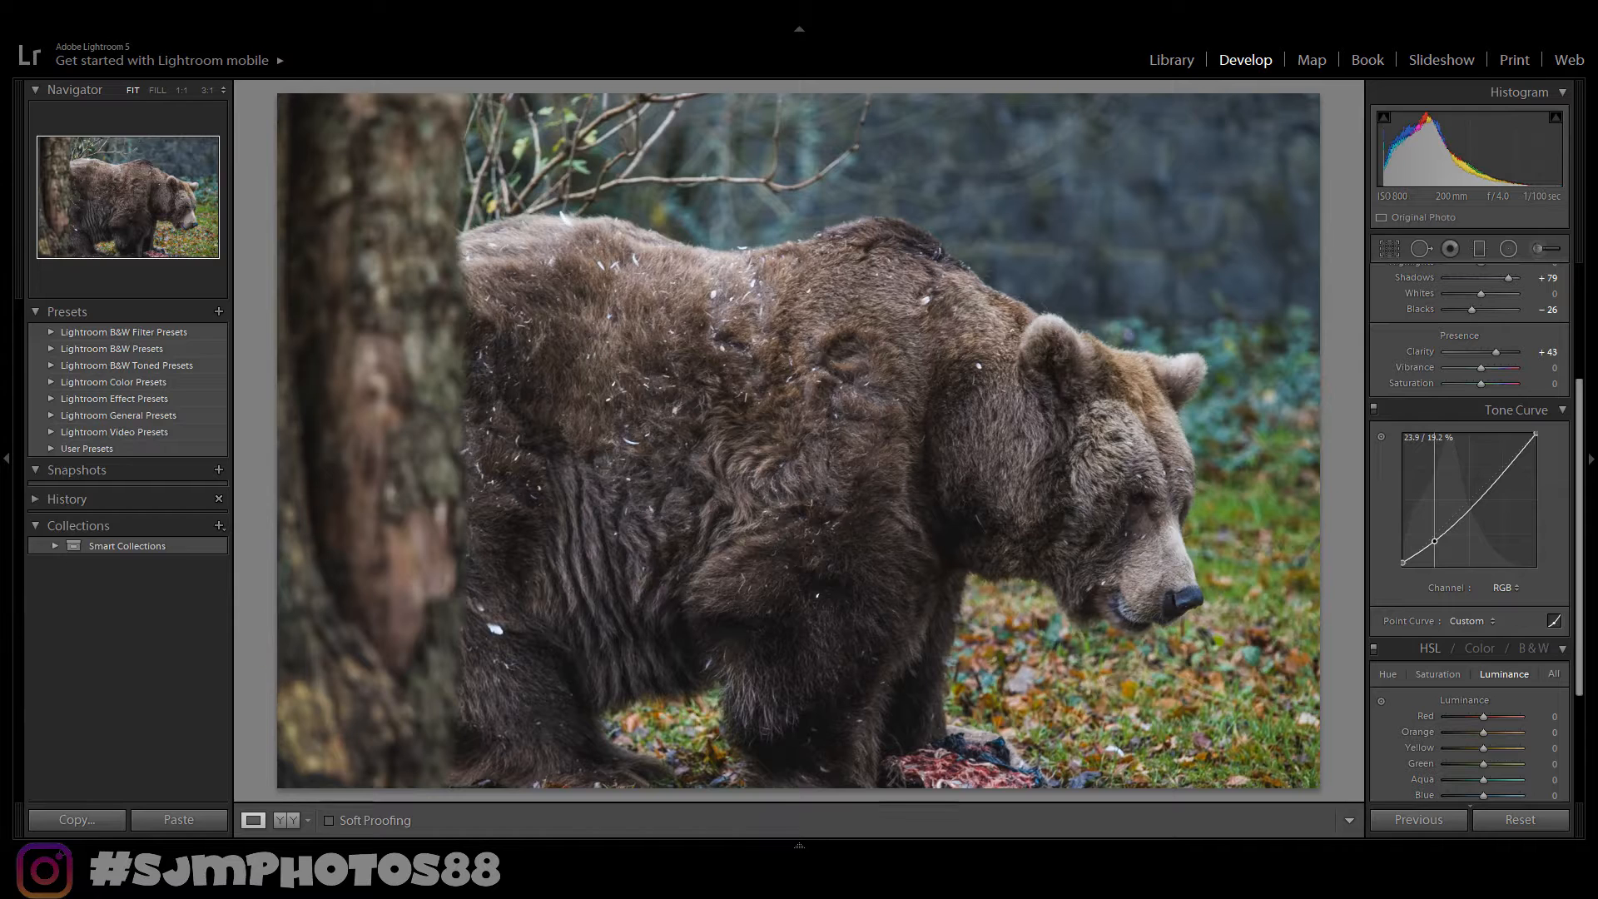
{"action": "left_click_drag", "start_coordinate": [1435, 541], "coordinate": [1431, 542]}
{"action": "left_click_drag", "start_coordinate": [1431, 544], "coordinate": [1442, 542]}
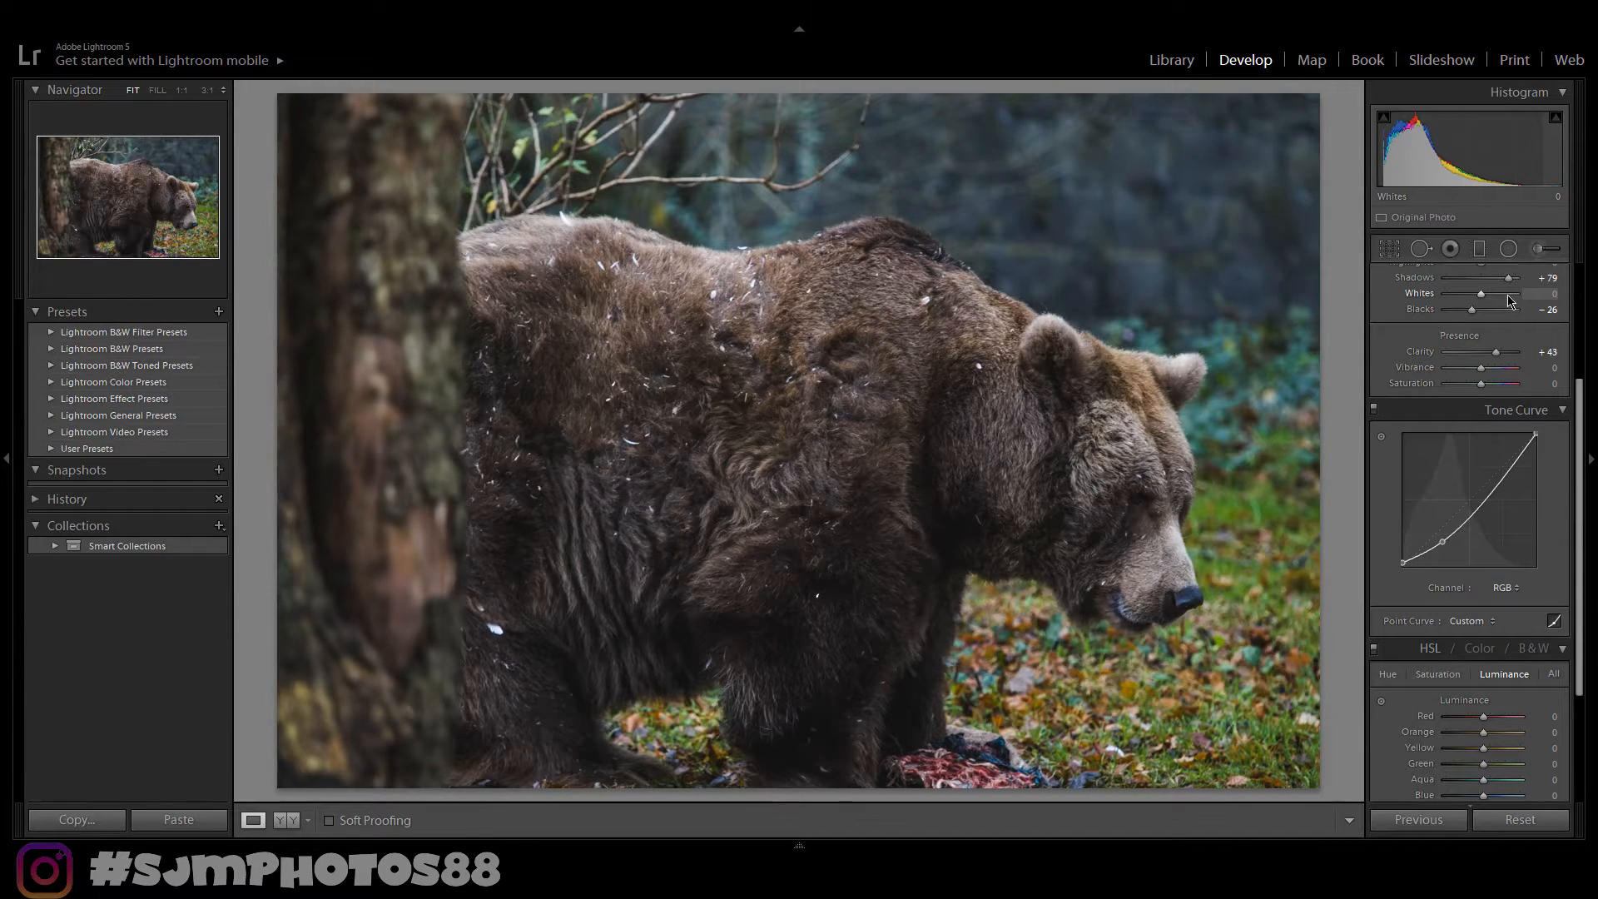
{"action": "key", "text": "y"}
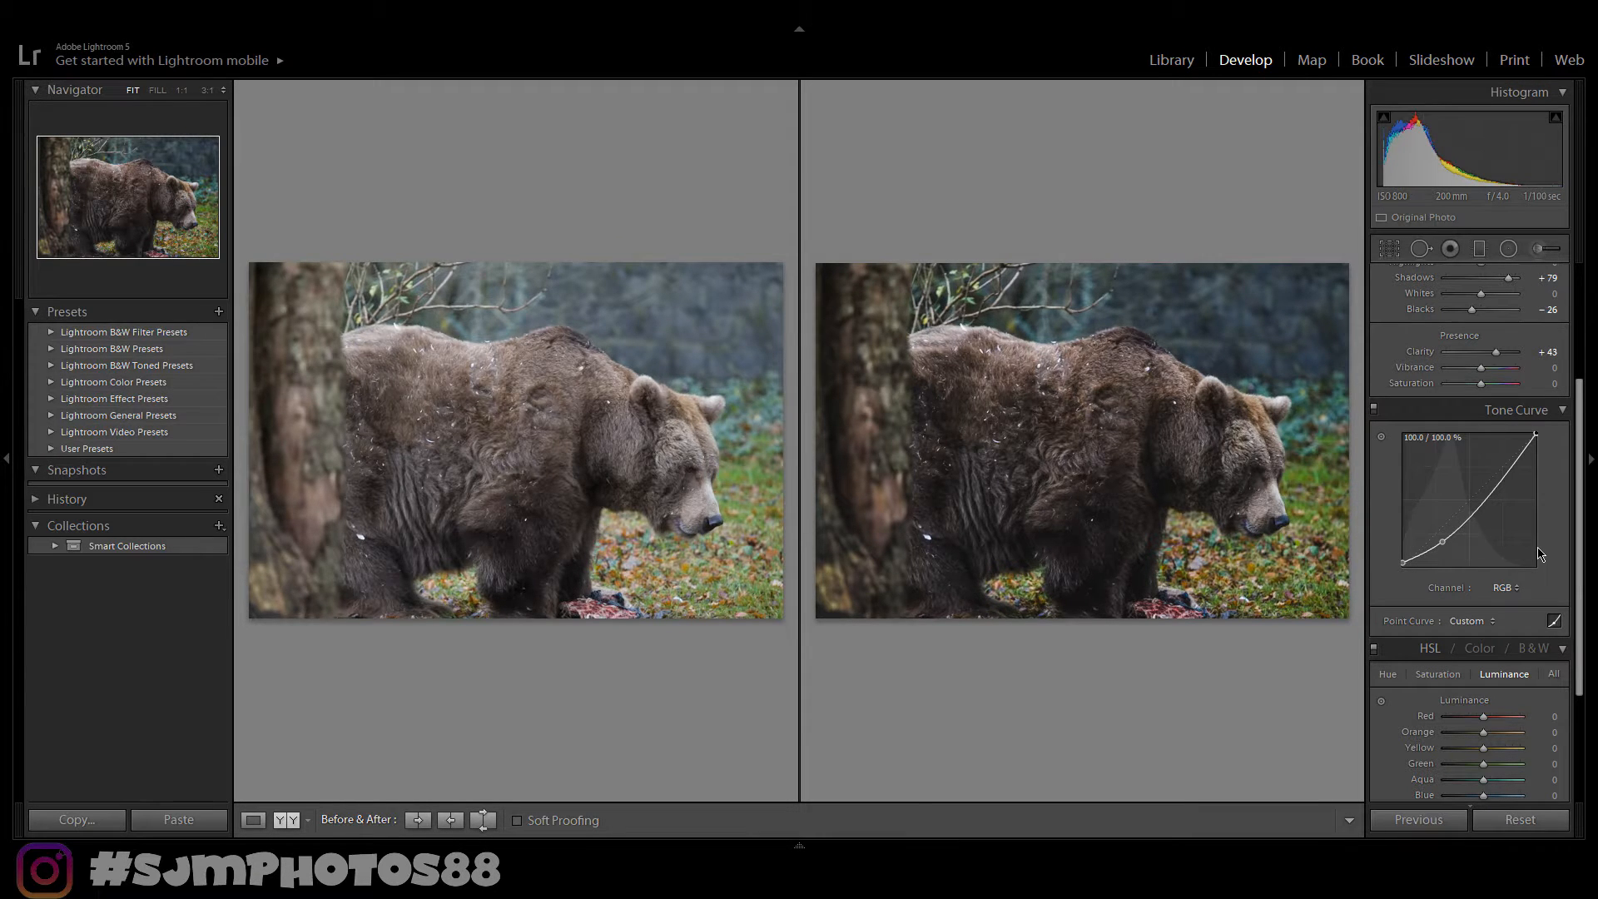
{"action": "key", "text": "y"}
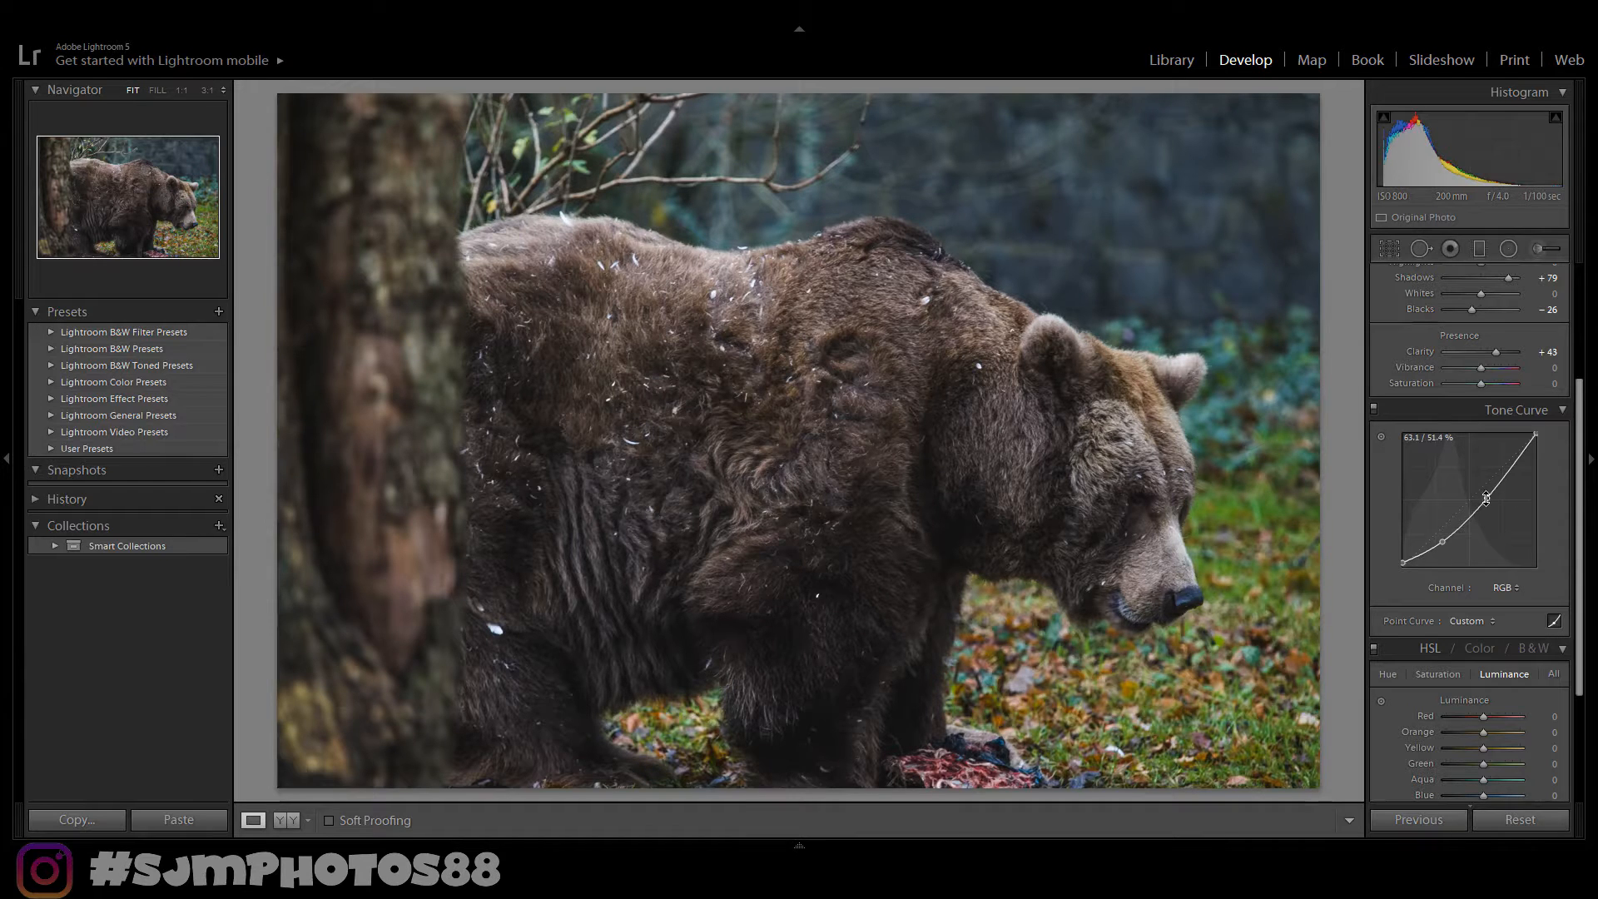
- Add an upper-midtone point on the tone curve and raise it to steepen the curve
{"action": "left_click_drag", "start_coordinate": [1487, 498], "coordinate": [1496, 492]}
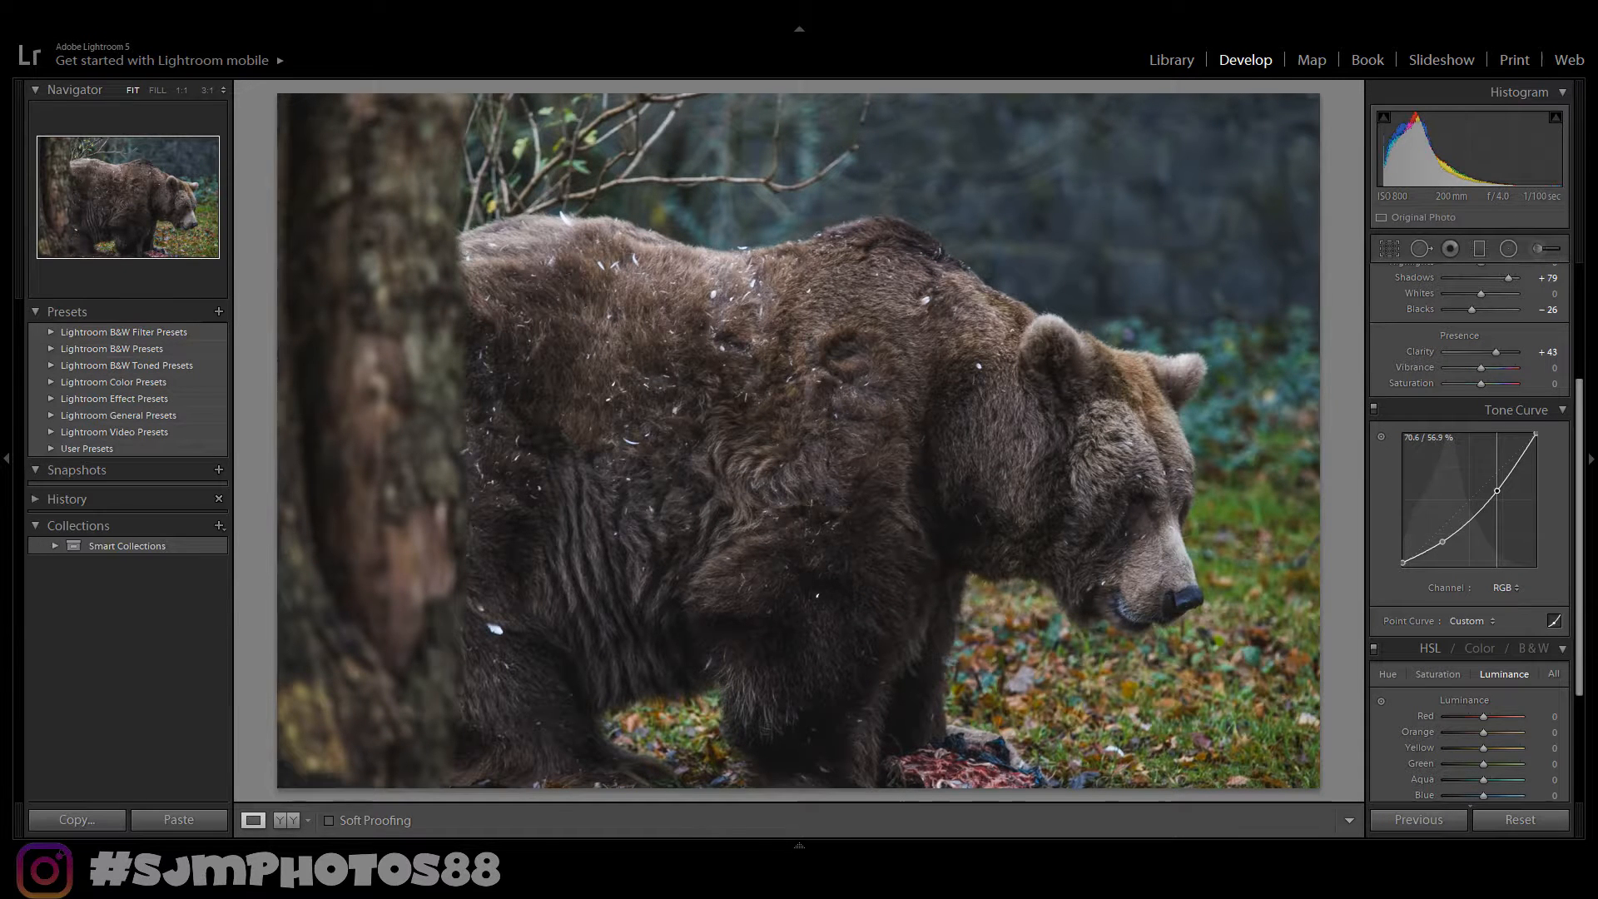
{"action": "left_click_drag", "start_coordinate": [1497, 490], "coordinate": [1497, 483]}
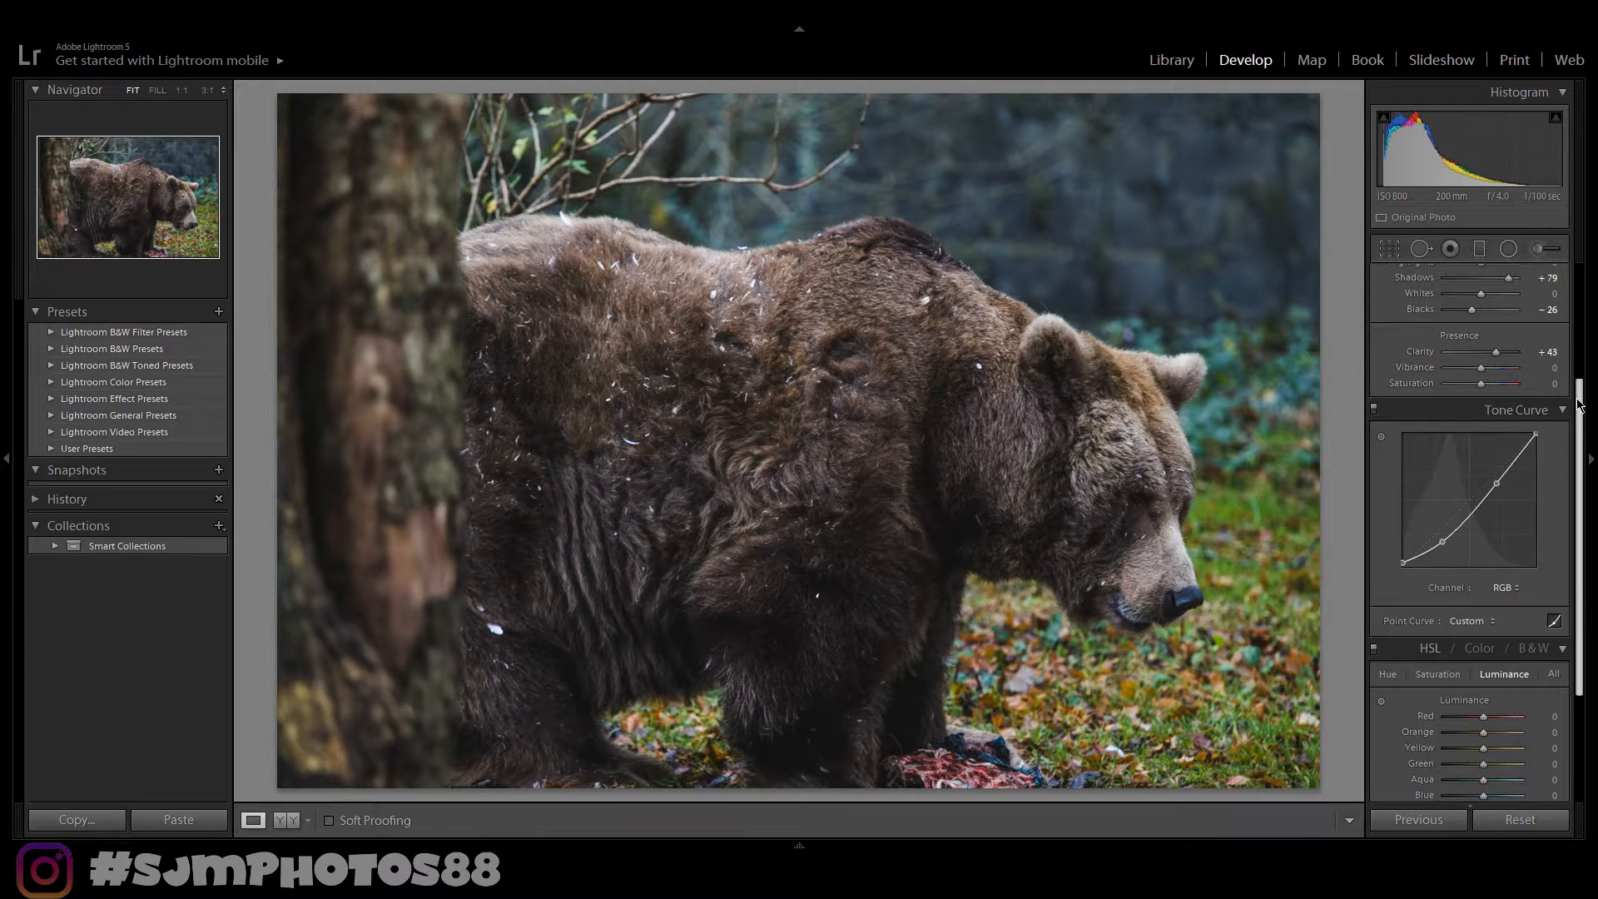
{"action": "left_click_drag", "start_coordinate": [1583, 406], "coordinate": [1581, 329]}
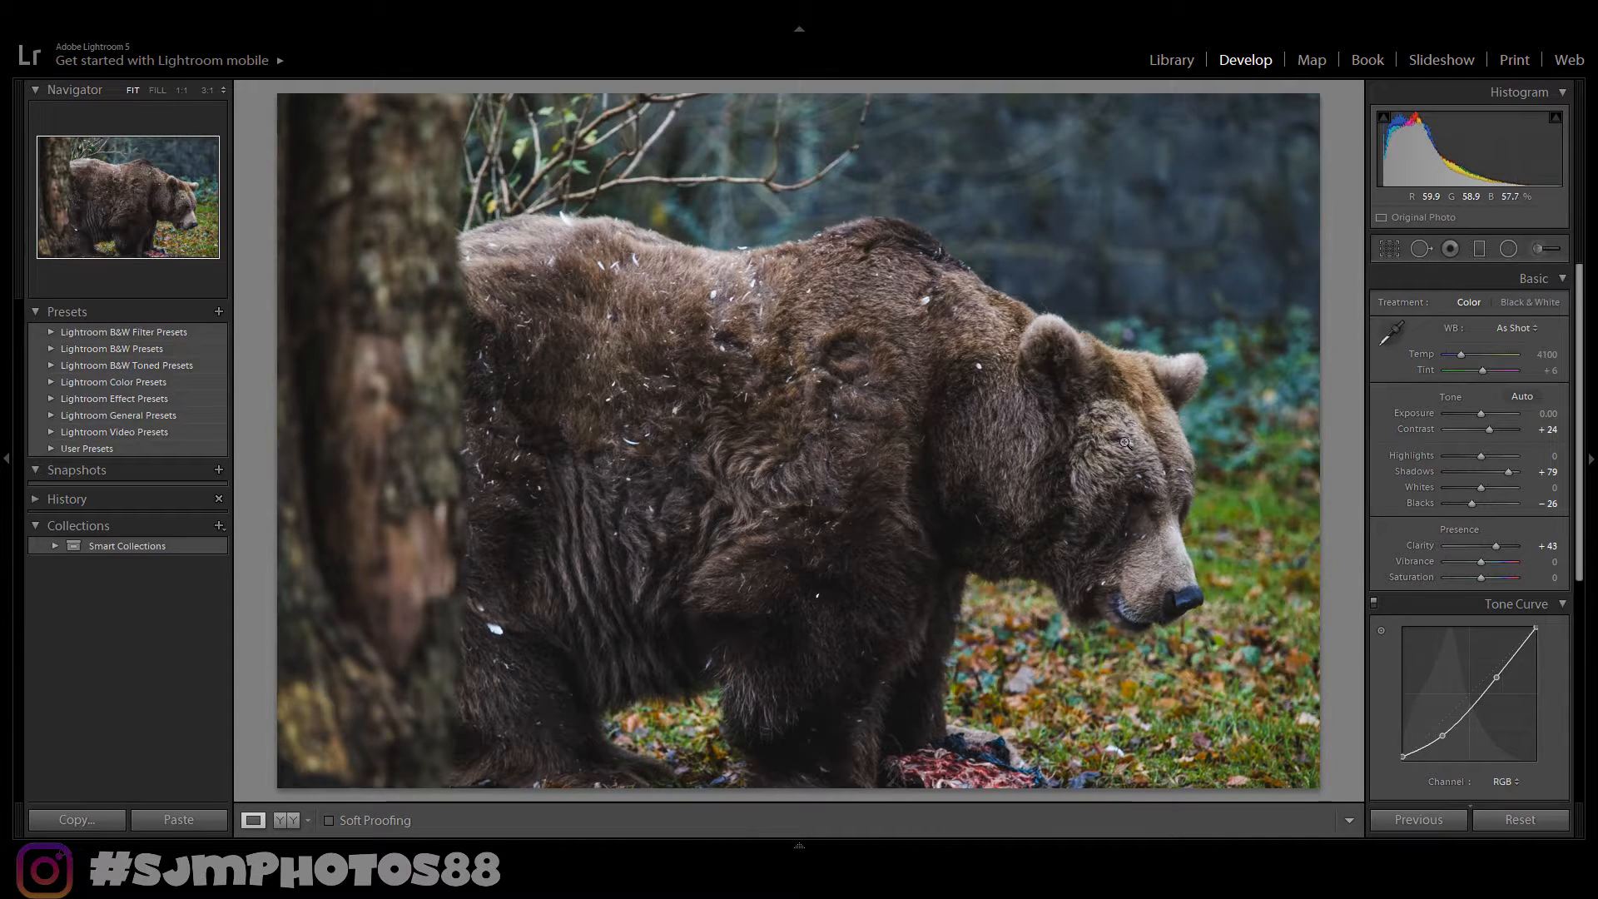
- Crop the photo to a 1x1 square framed around the bear's head
{"action": "left_click", "coordinate": [1392, 249]}
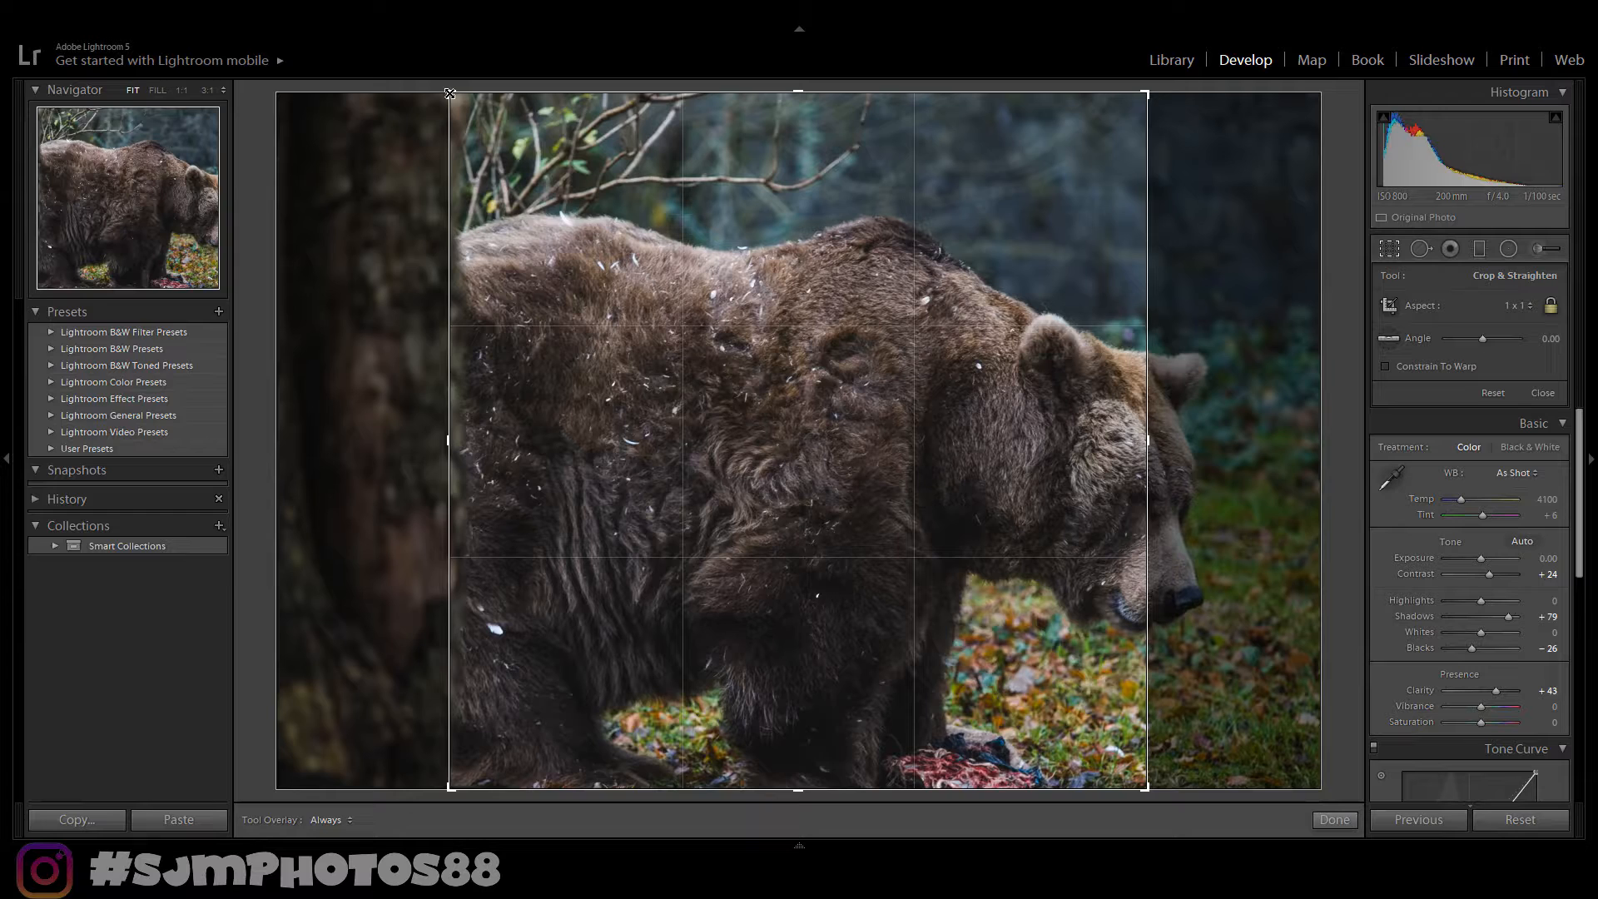
{"action": "left_click_drag", "start_coordinate": [450, 93], "coordinate": [591, 234]}
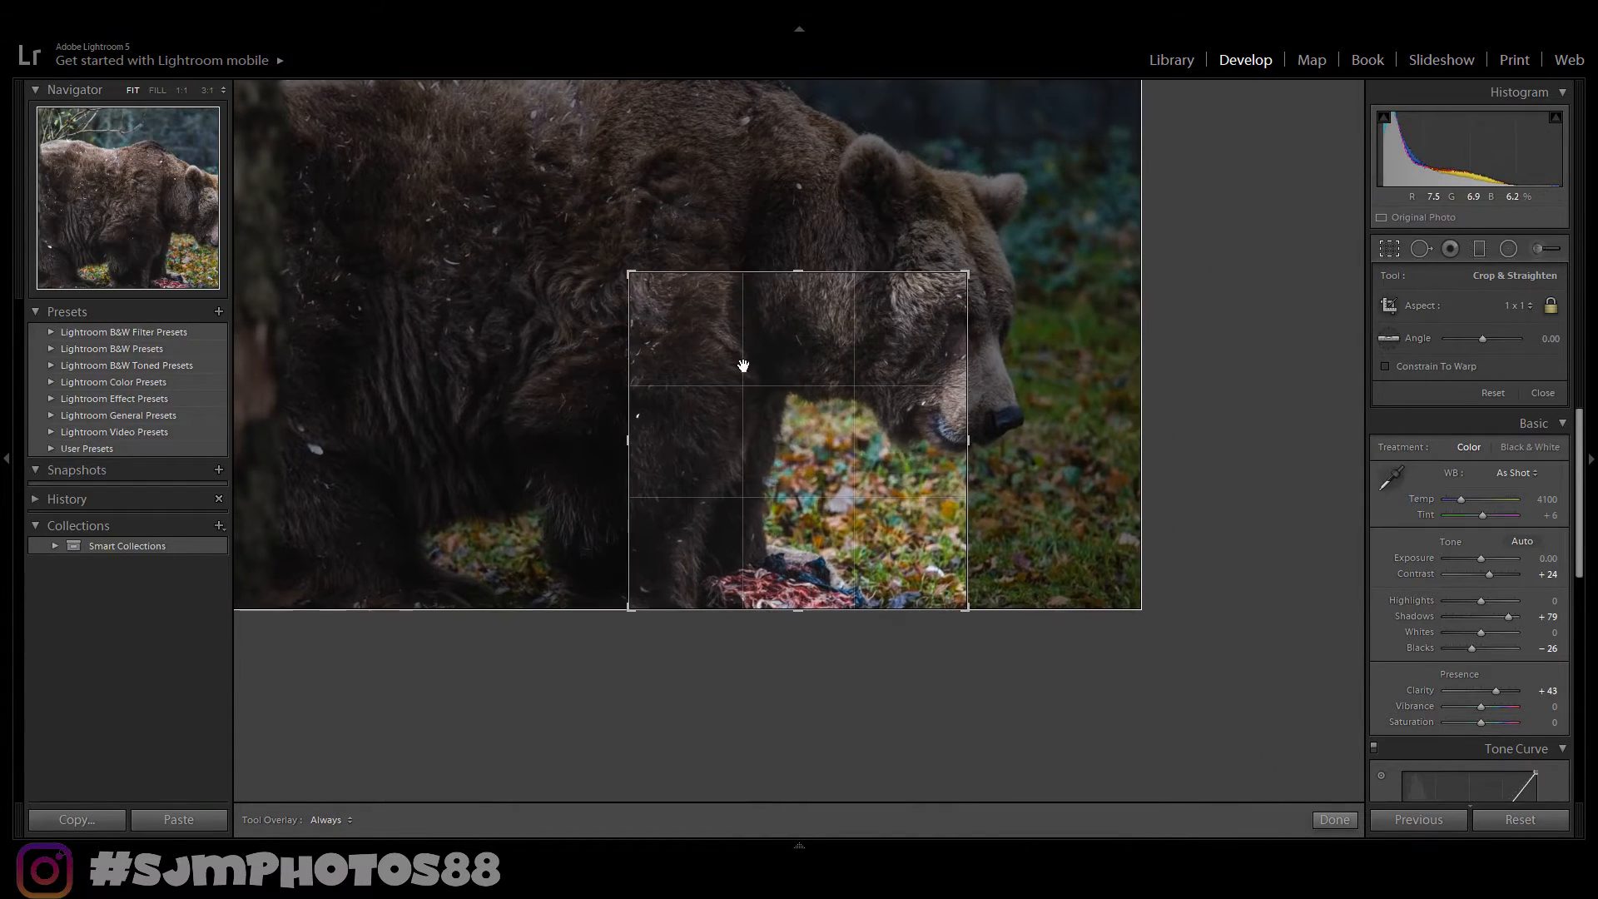
{"action": "left_click_drag", "start_coordinate": [785, 392], "coordinate": [689, 522]}
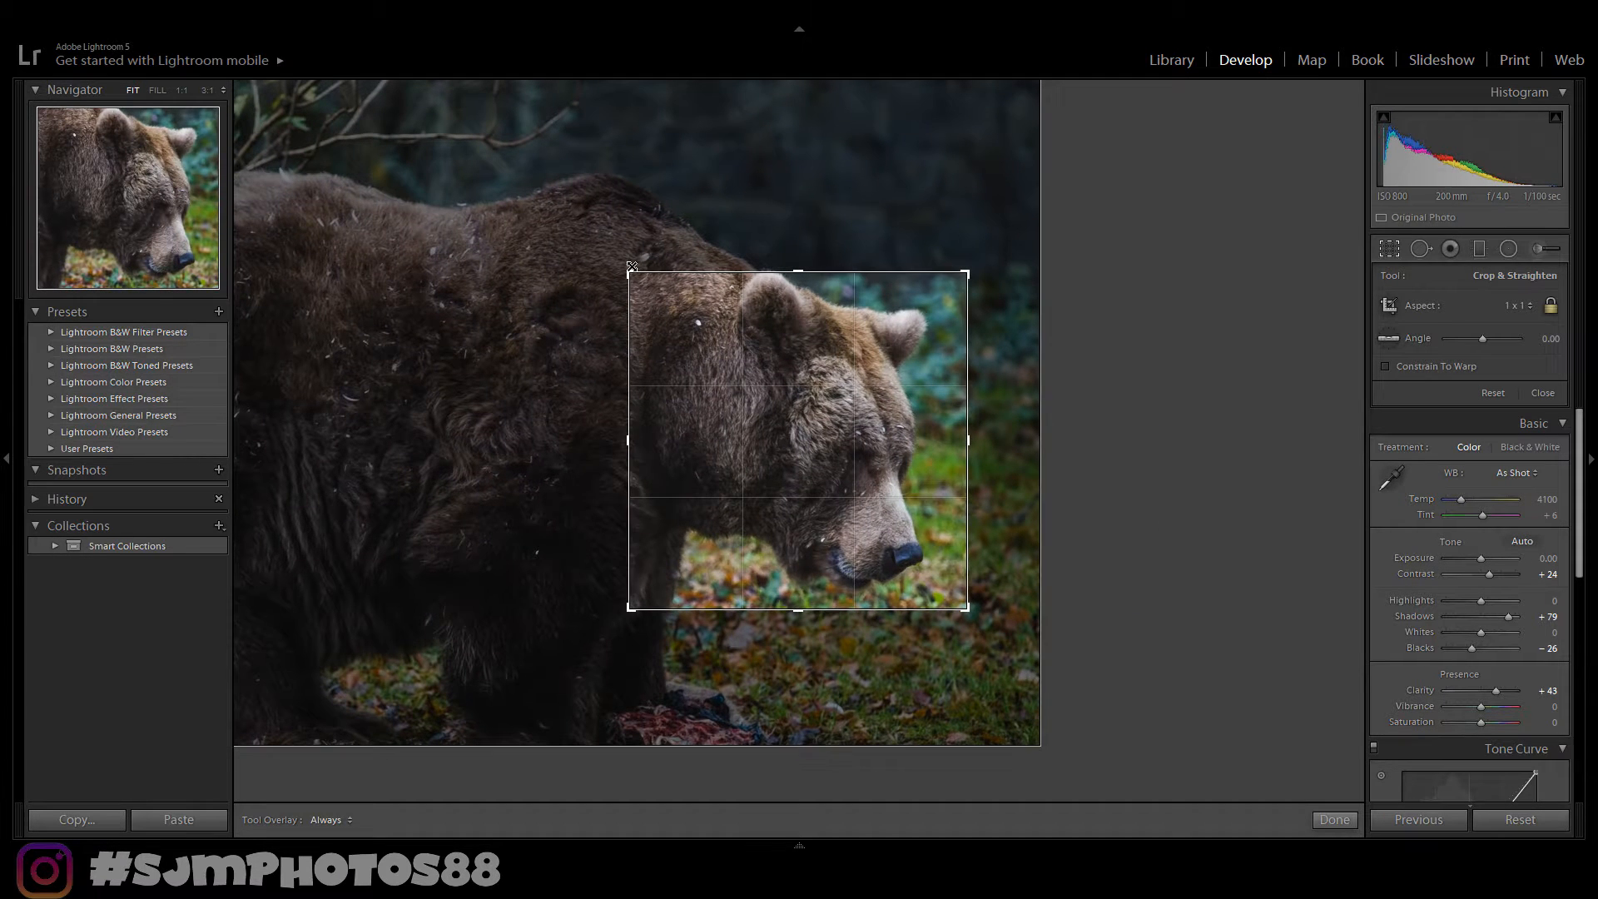
{"action": "key", "text": "Return"}
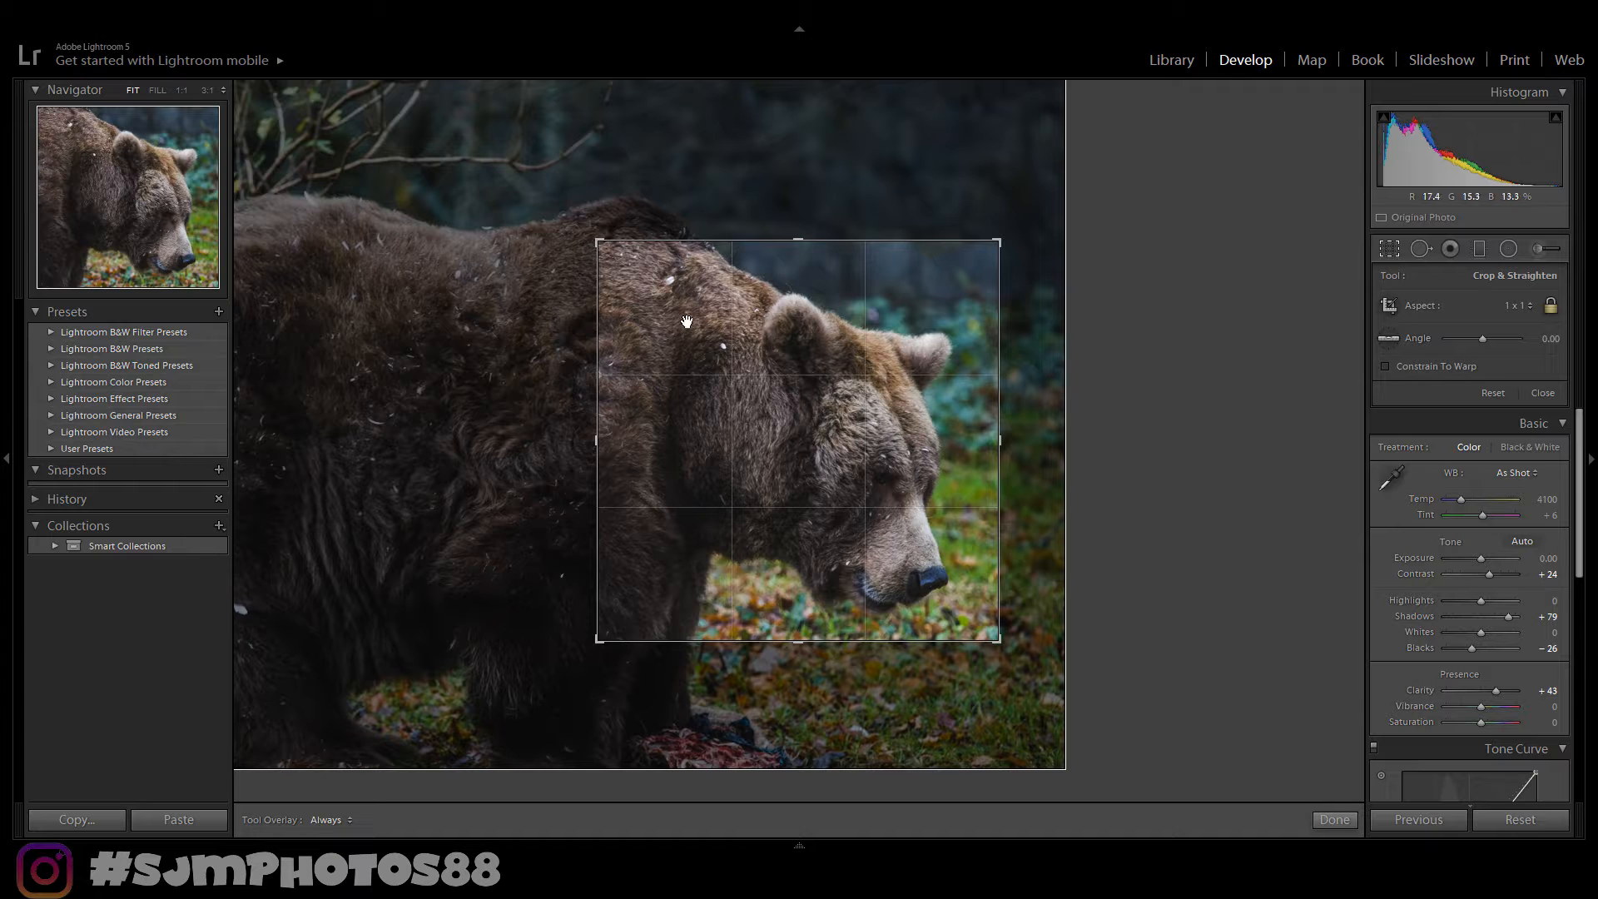
{"action": "left_click_drag", "start_coordinate": [685, 322], "coordinate": [730, 381]}
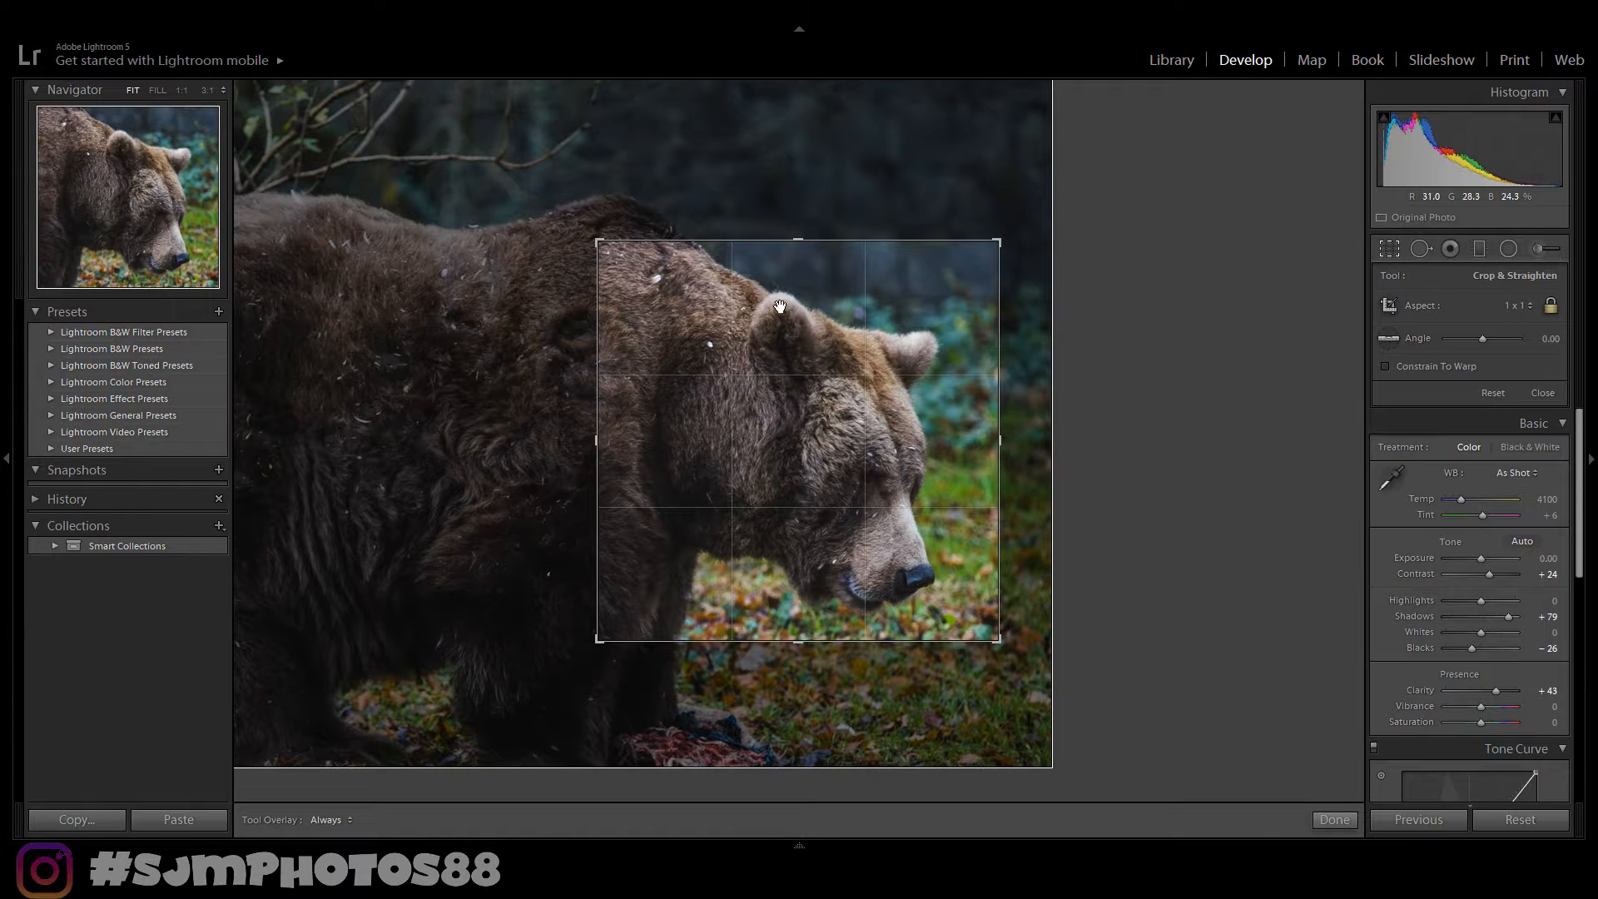
{"action": "left_click", "coordinate": [1334, 820]}
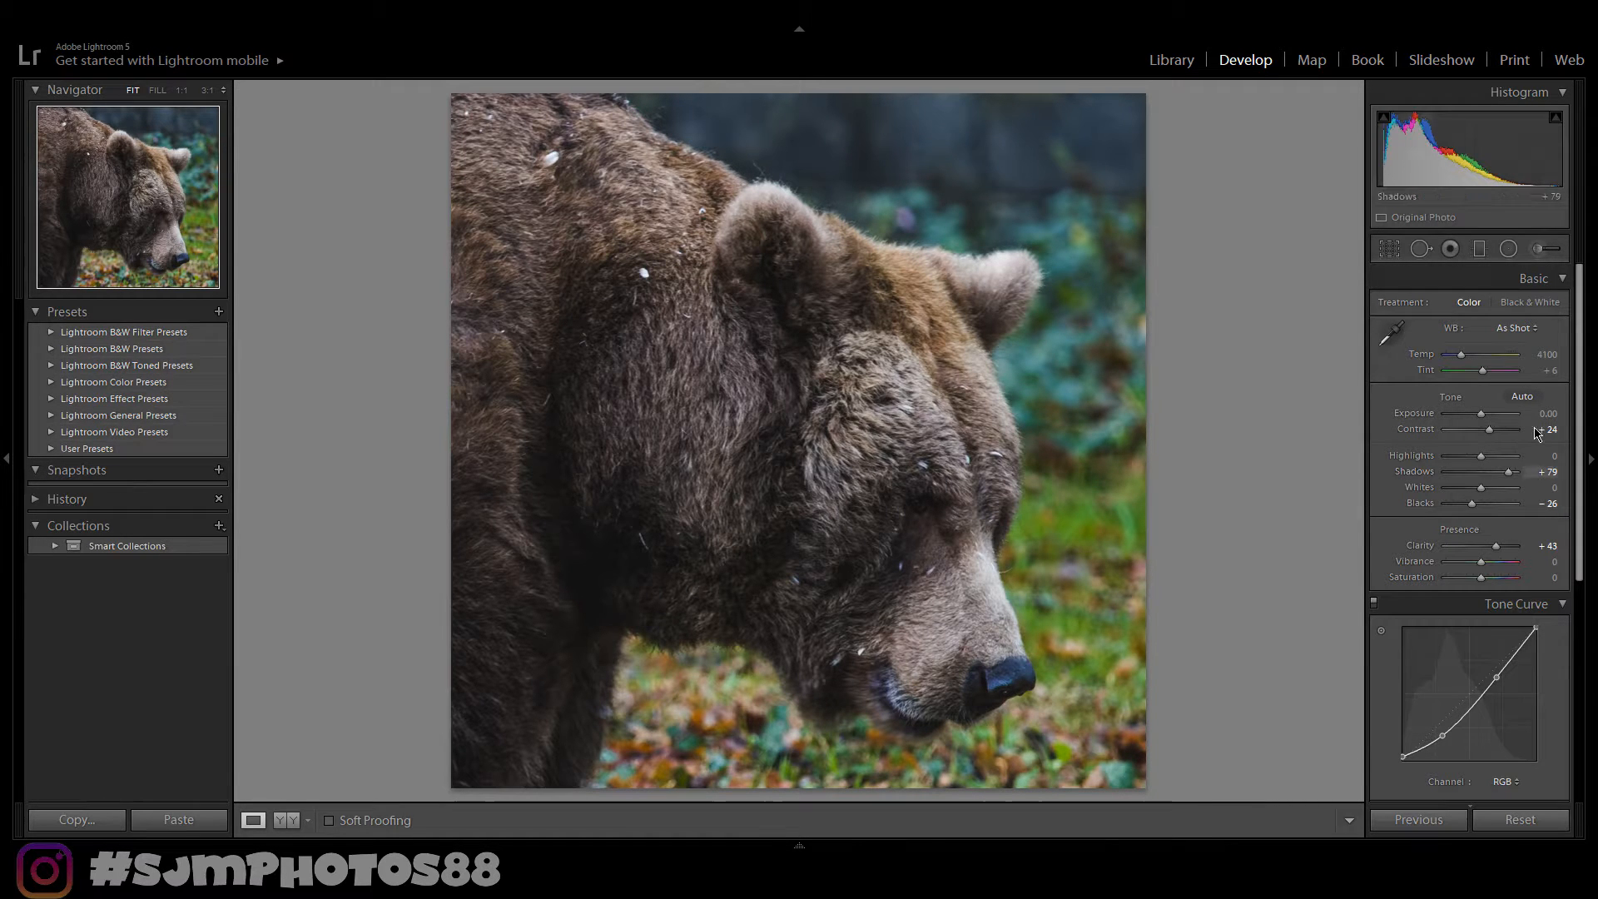
- Adjust HSL hue: Red to +16, Orange to +18, and shift Green slightly negative
{"action": "scroll", "coordinate": [1561, 478], "scroll_direction": "down", "scroll_amount": 3}
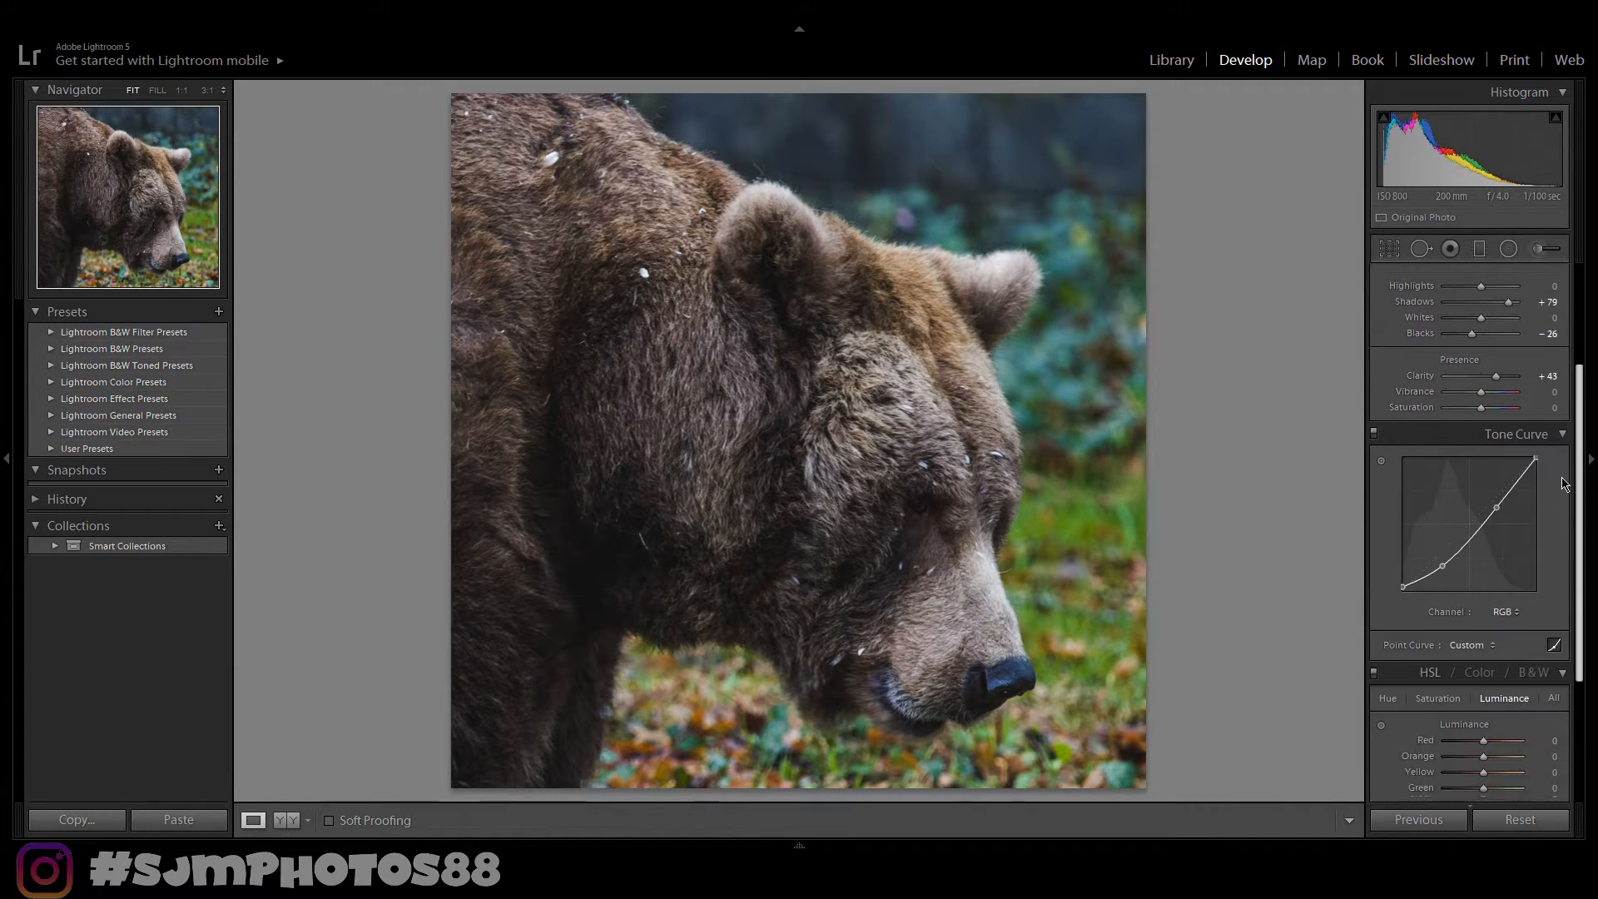
{"action": "scroll", "coordinate": [1563, 482], "scroll_direction": "down", "scroll_amount": 3}
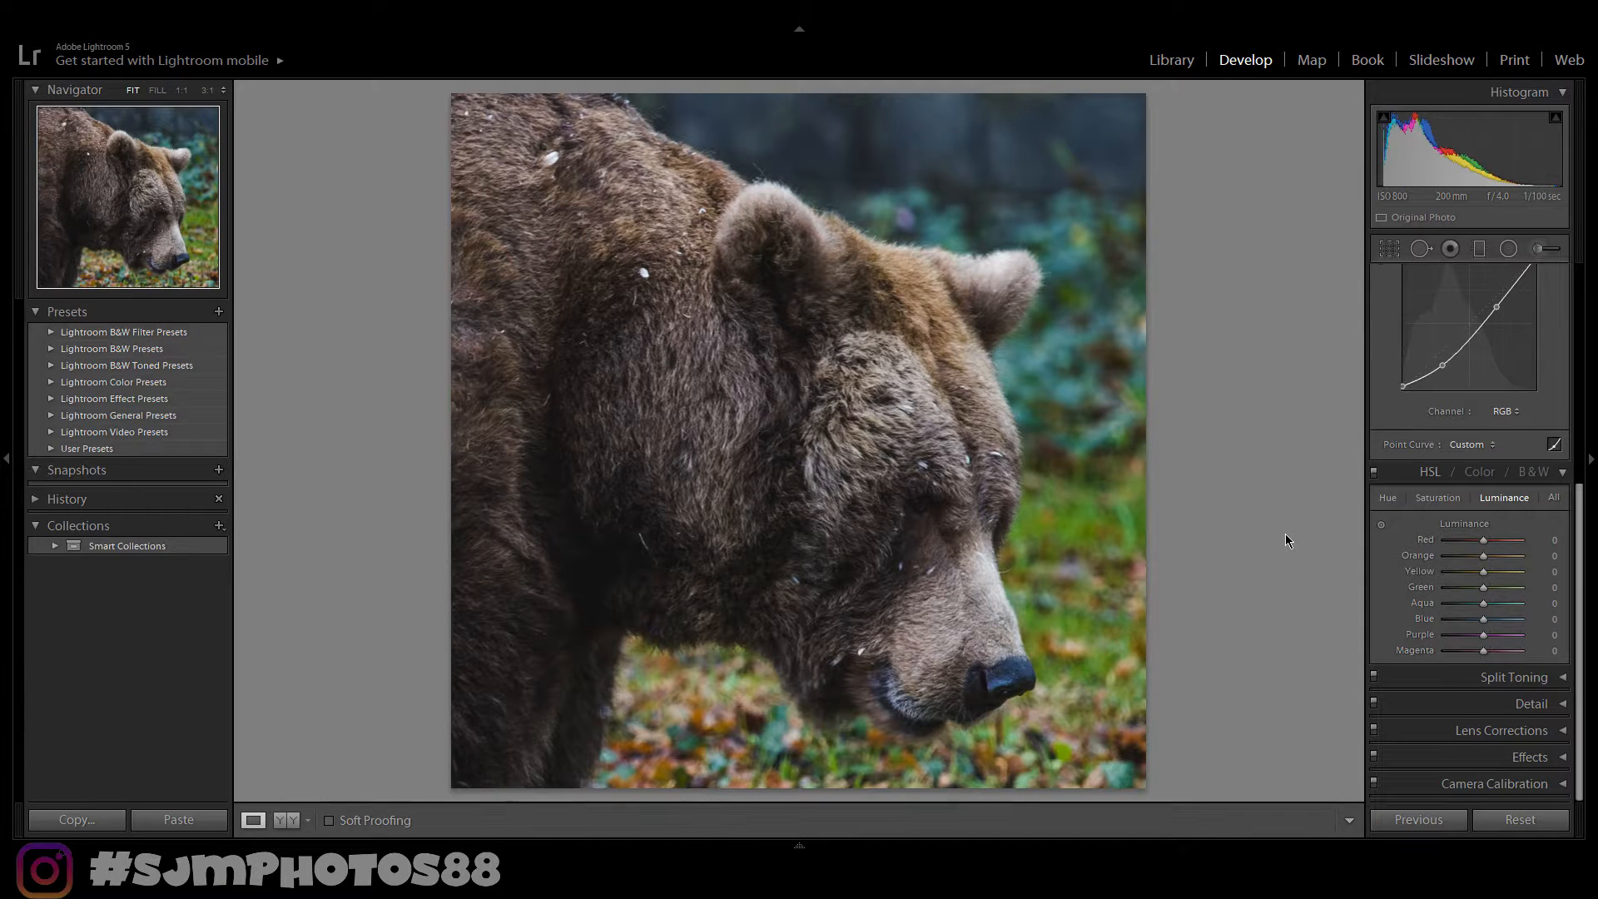
{"action": "left_click", "coordinate": [1388, 498]}
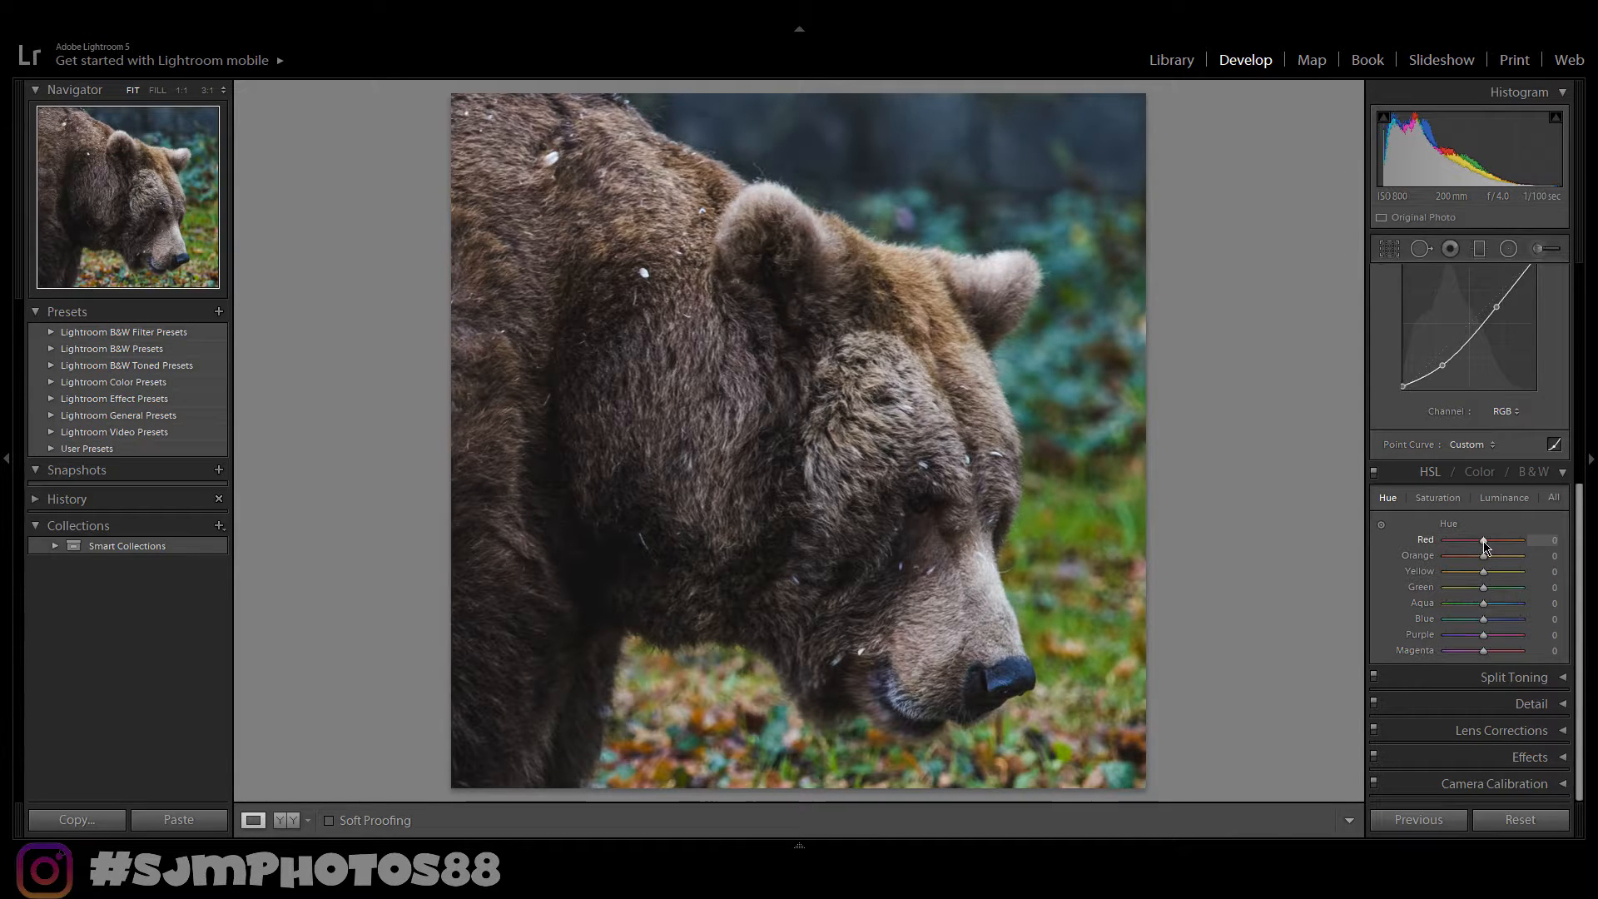
{"action": "left_click_drag", "start_coordinate": [1487, 546], "coordinate": [1490, 546]}
{"action": "left_click_drag", "start_coordinate": [1484, 556], "coordinate": [1490, 560]}
{"action": "left_click_drag", "start_coordinate": [1486, 589], "coordinate": [1482, 589]}
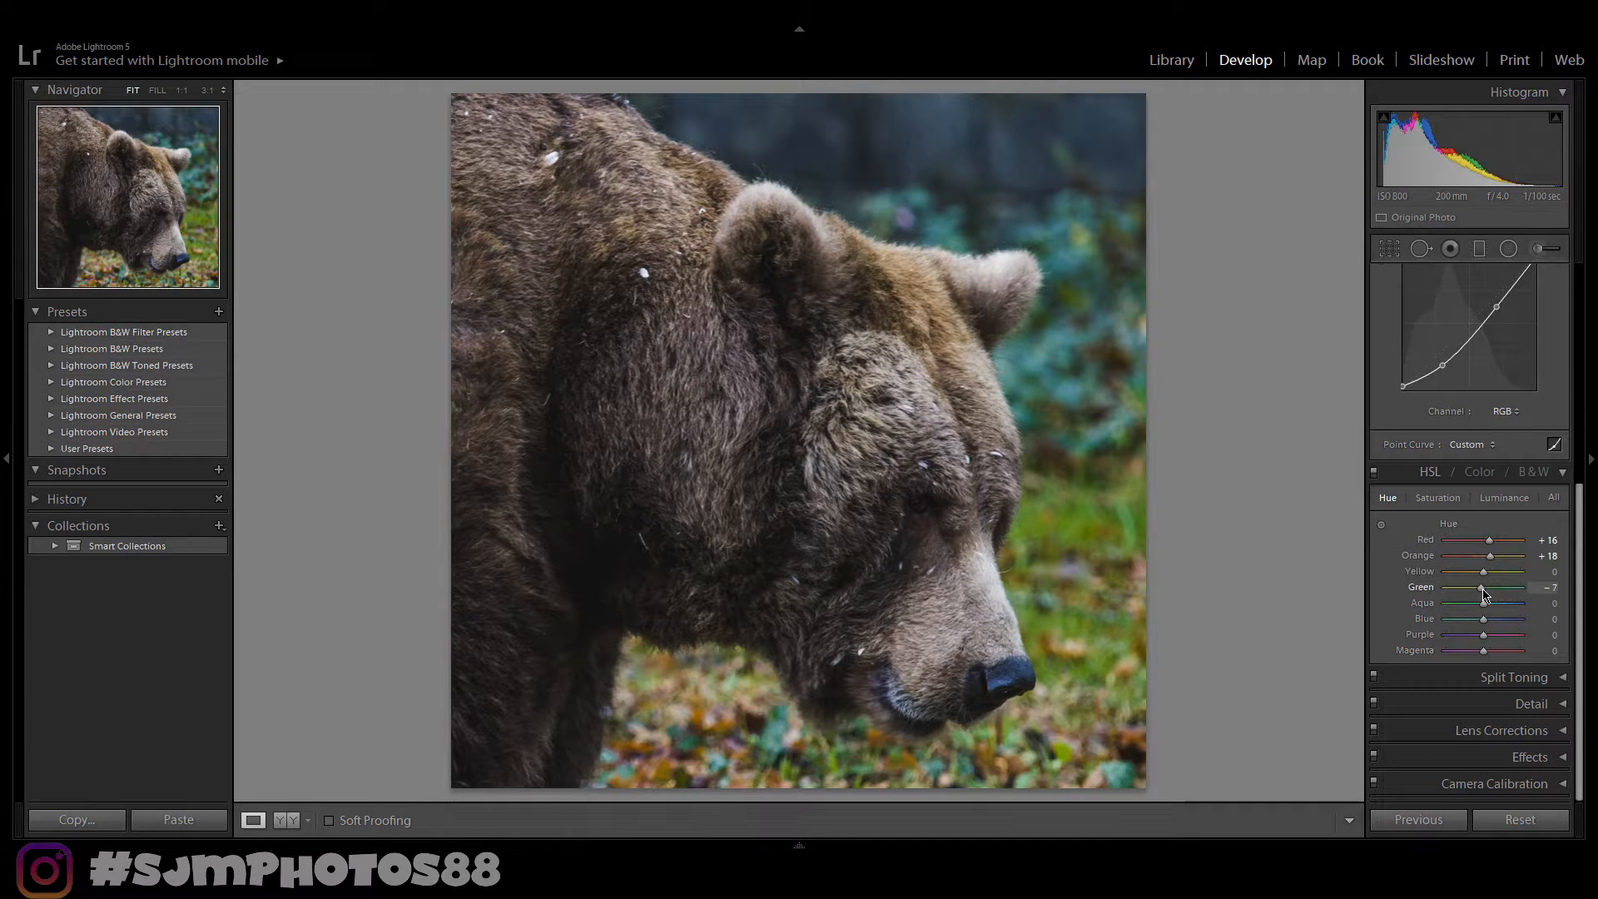
{"action": "left_click_drag", "start_coordinate": [1484, 593], "coordinate": [1480, 591]}
{"action": "left_click_drag", "start_coordinate": [1480, 593], "coordinate": [1479, 593]}
- Set HSL saturation: Red to +22, Orange to +33 and Green to -13, comparing before and after
{"action": "left_click", "coordinate": [1438, 498]}
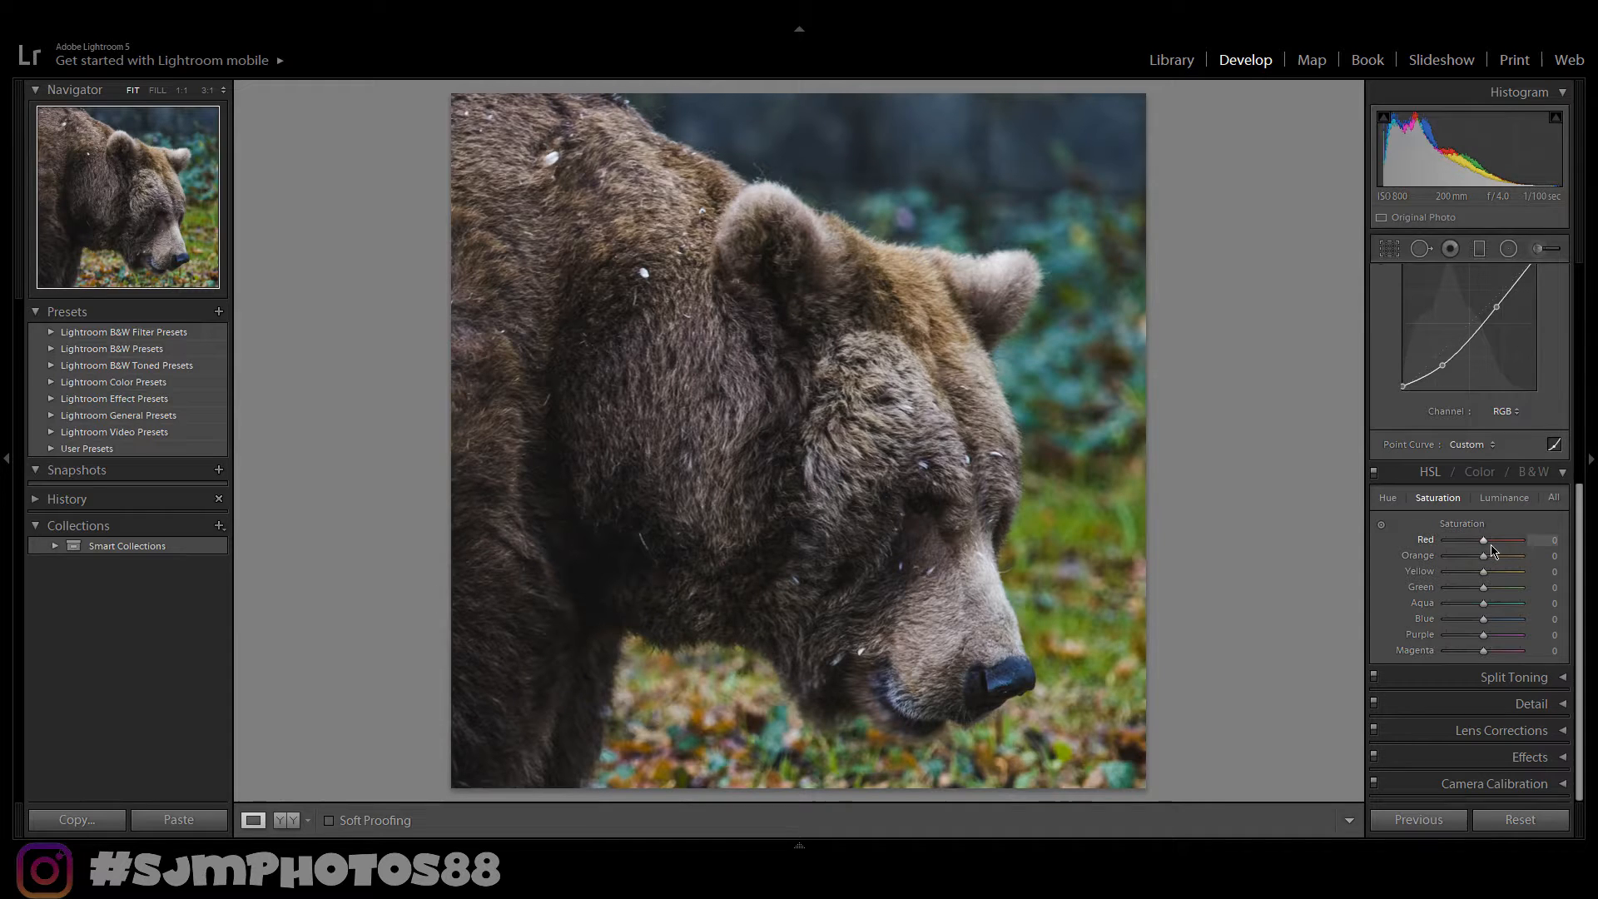
{"action": "left_click_drag", "start_coordinate": [1484, 540], "coordinate": [1495, 545]}
{"action": "left_click_drag", "start_coordinate": [1486, 562], "coordinate": [1497, 562]}
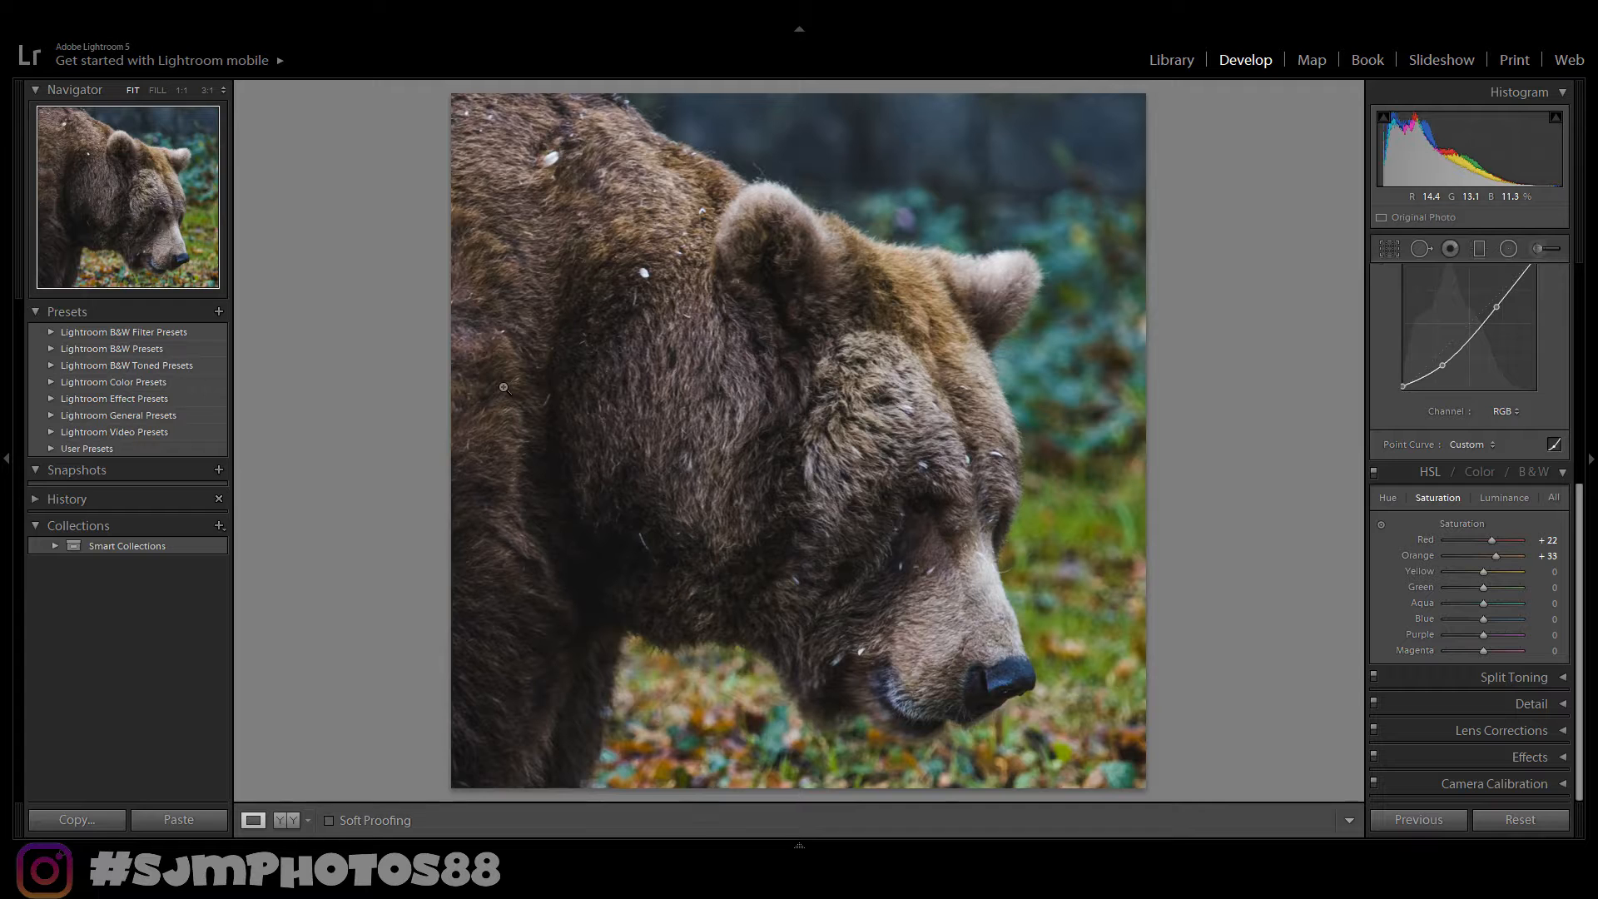
{"action": "key", "text": "y"}
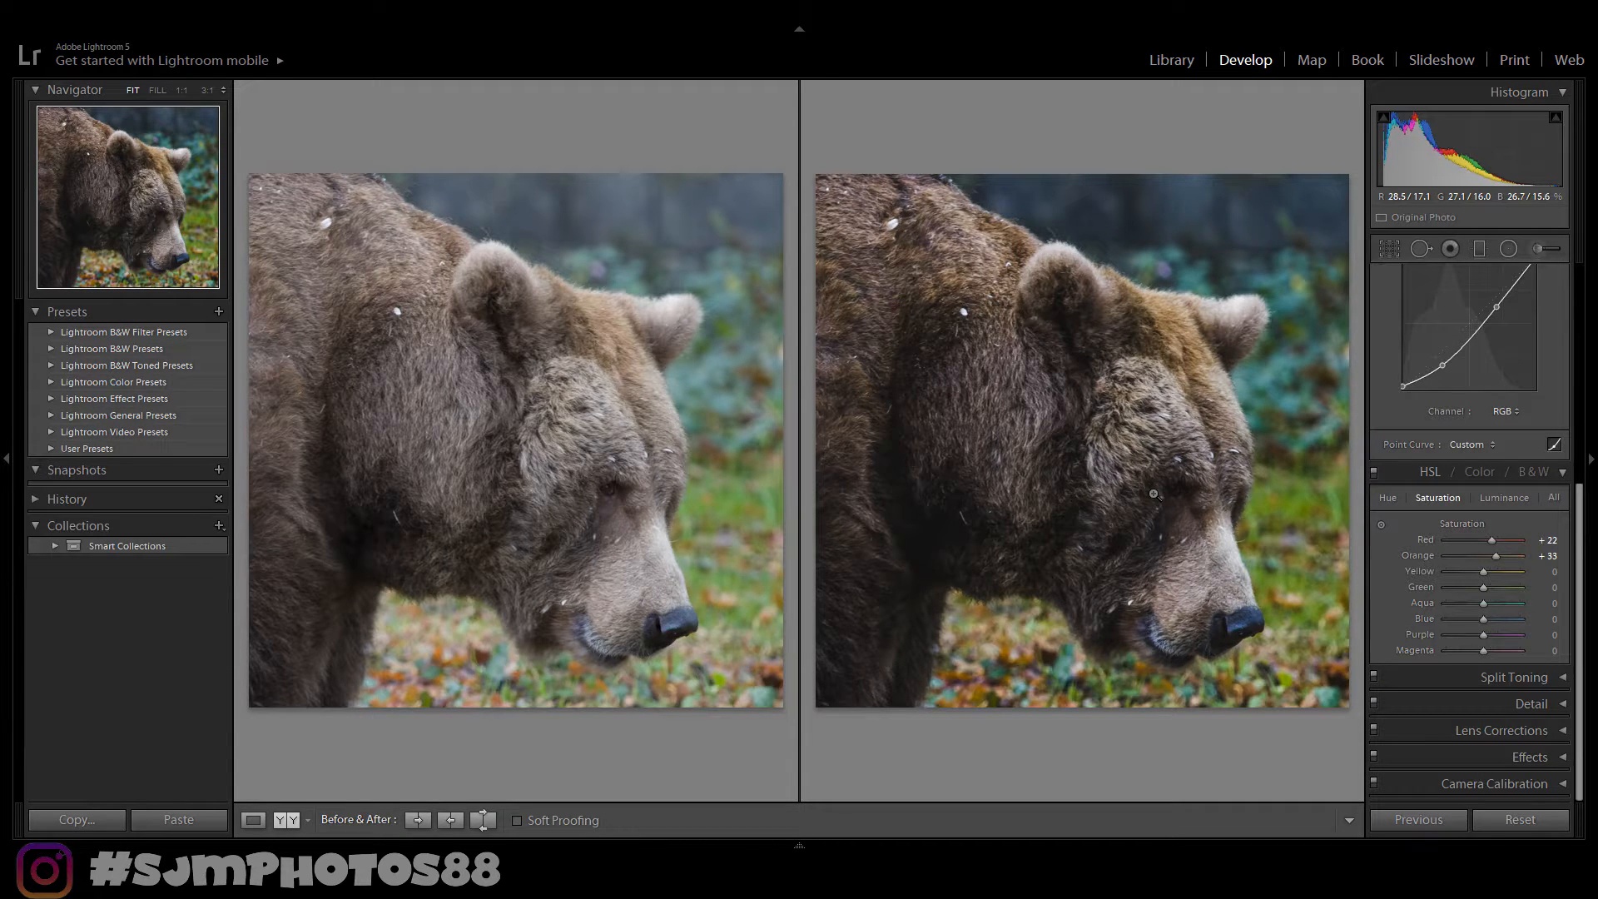
{"action": "key", "text": "y"}
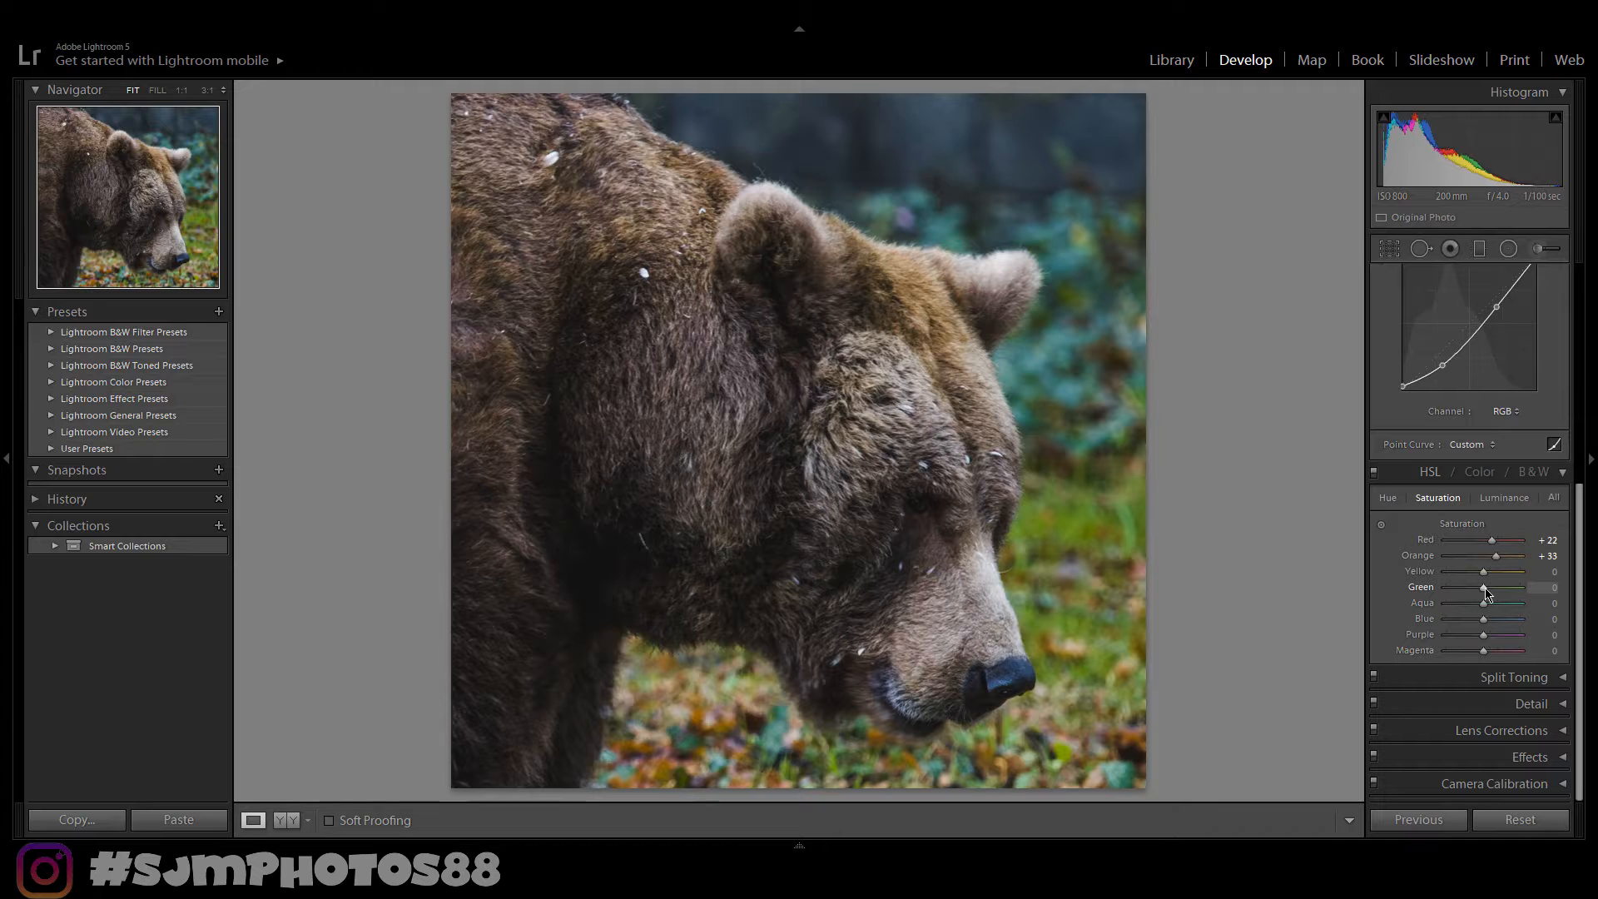
{"action": "left_click_drag", "start_coordinate": [1488, 592], "coordinate": [1485, 595]}
{"action": "key", "text": "y"}
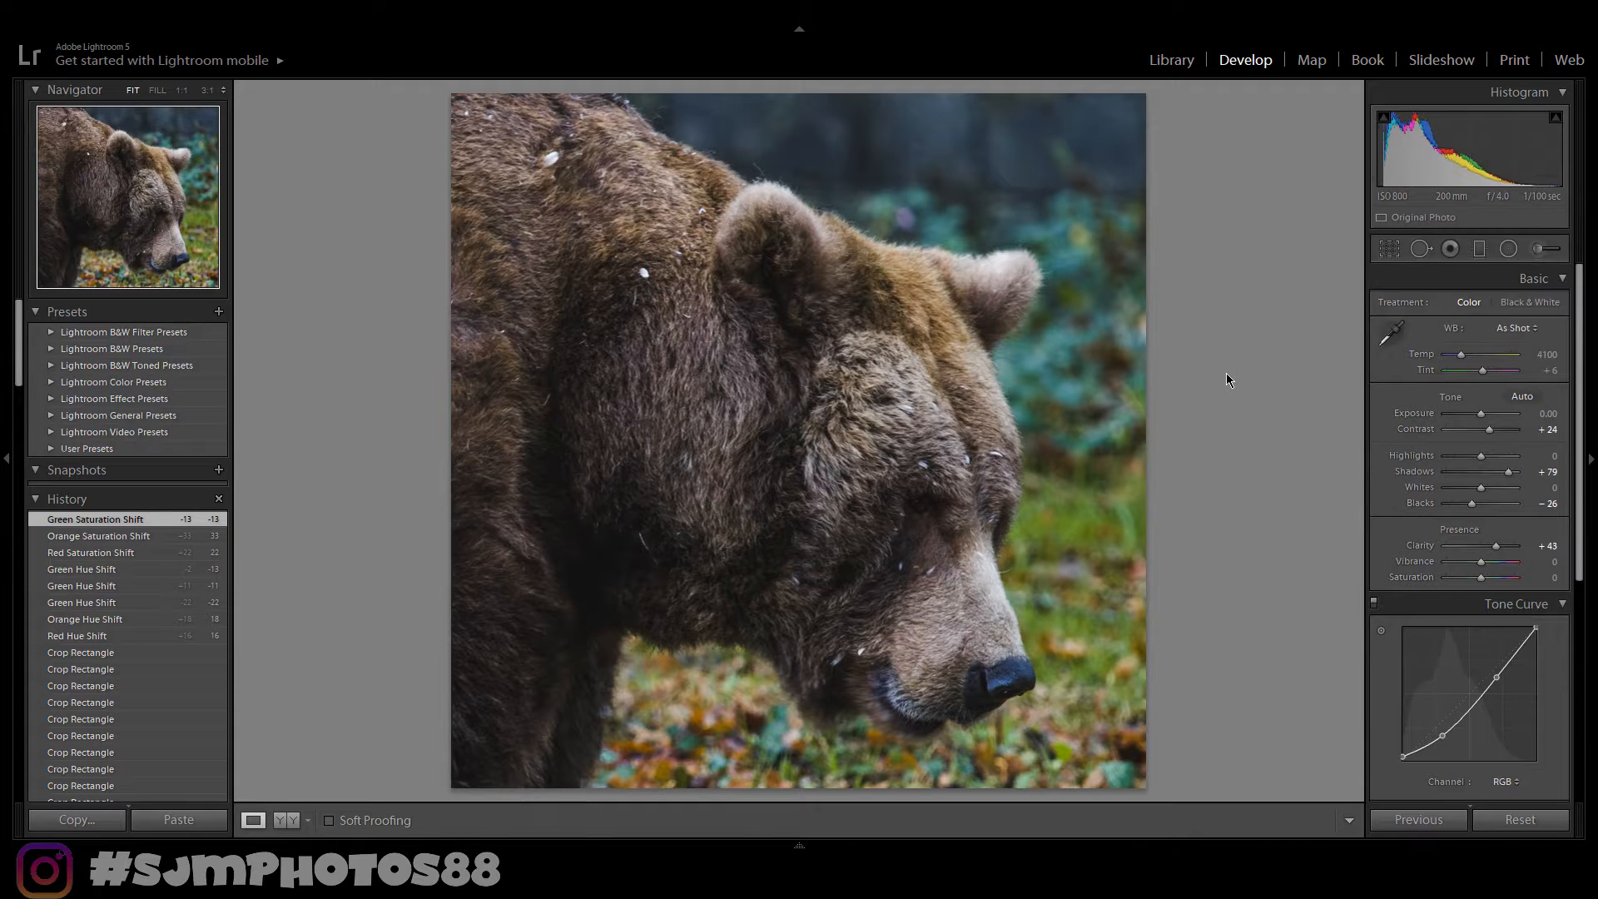
- Add a radial filter and position and resize its circle around the bear's head
{"action": "left_click", "coordinate": [1508, 249]}
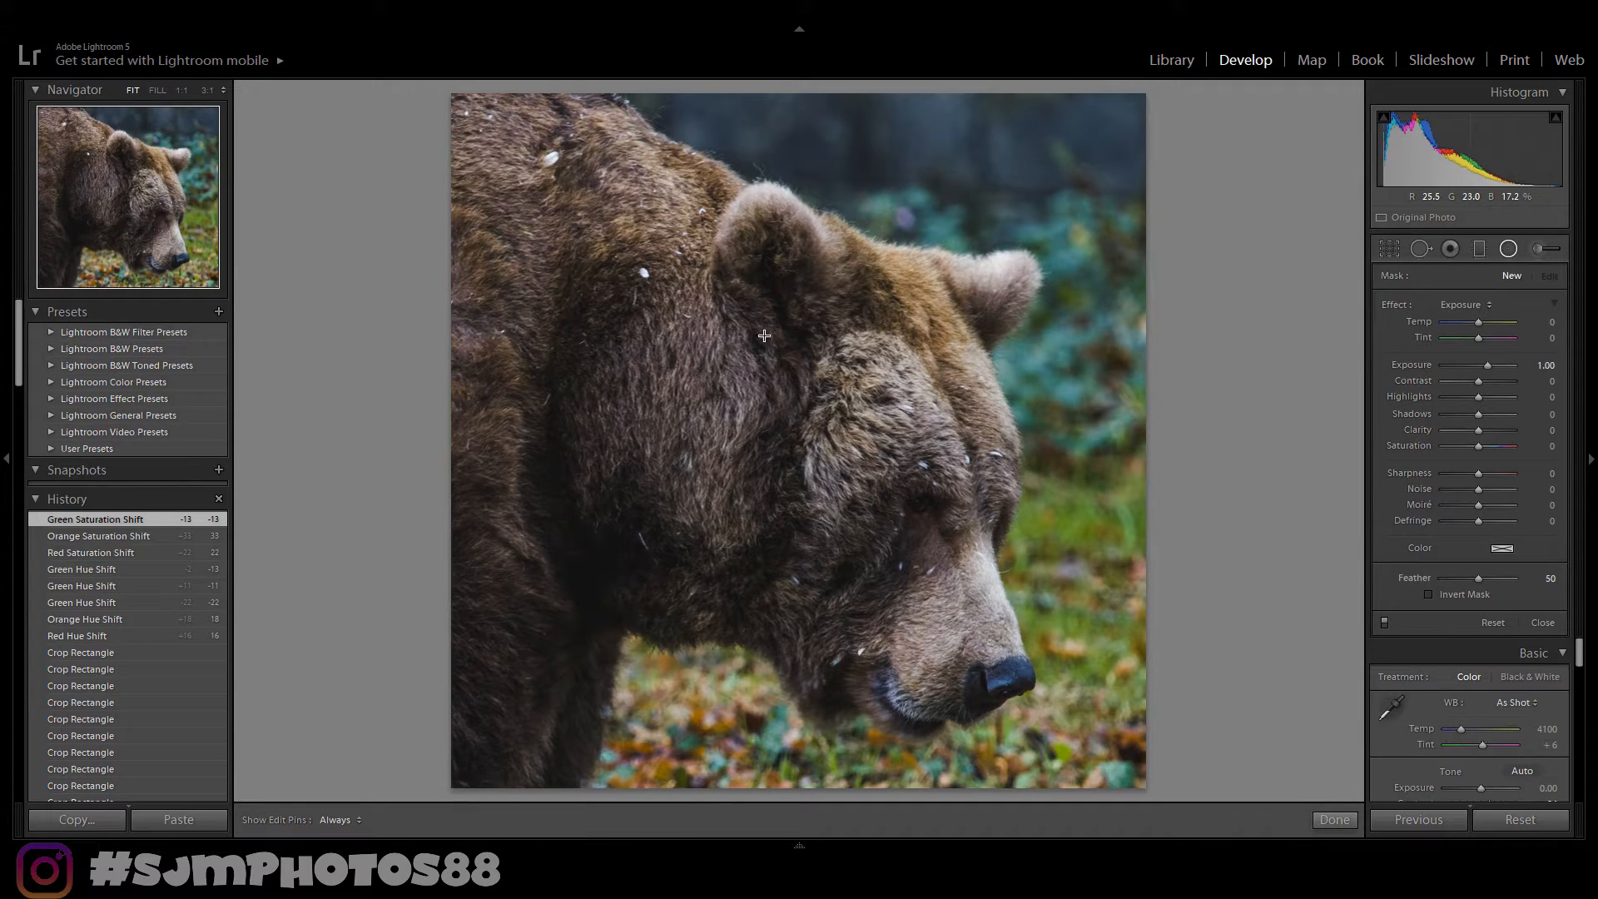
{"action": "left_click_drag", "start_coordinate": [717, 254], "coordinate": [950, 485]}
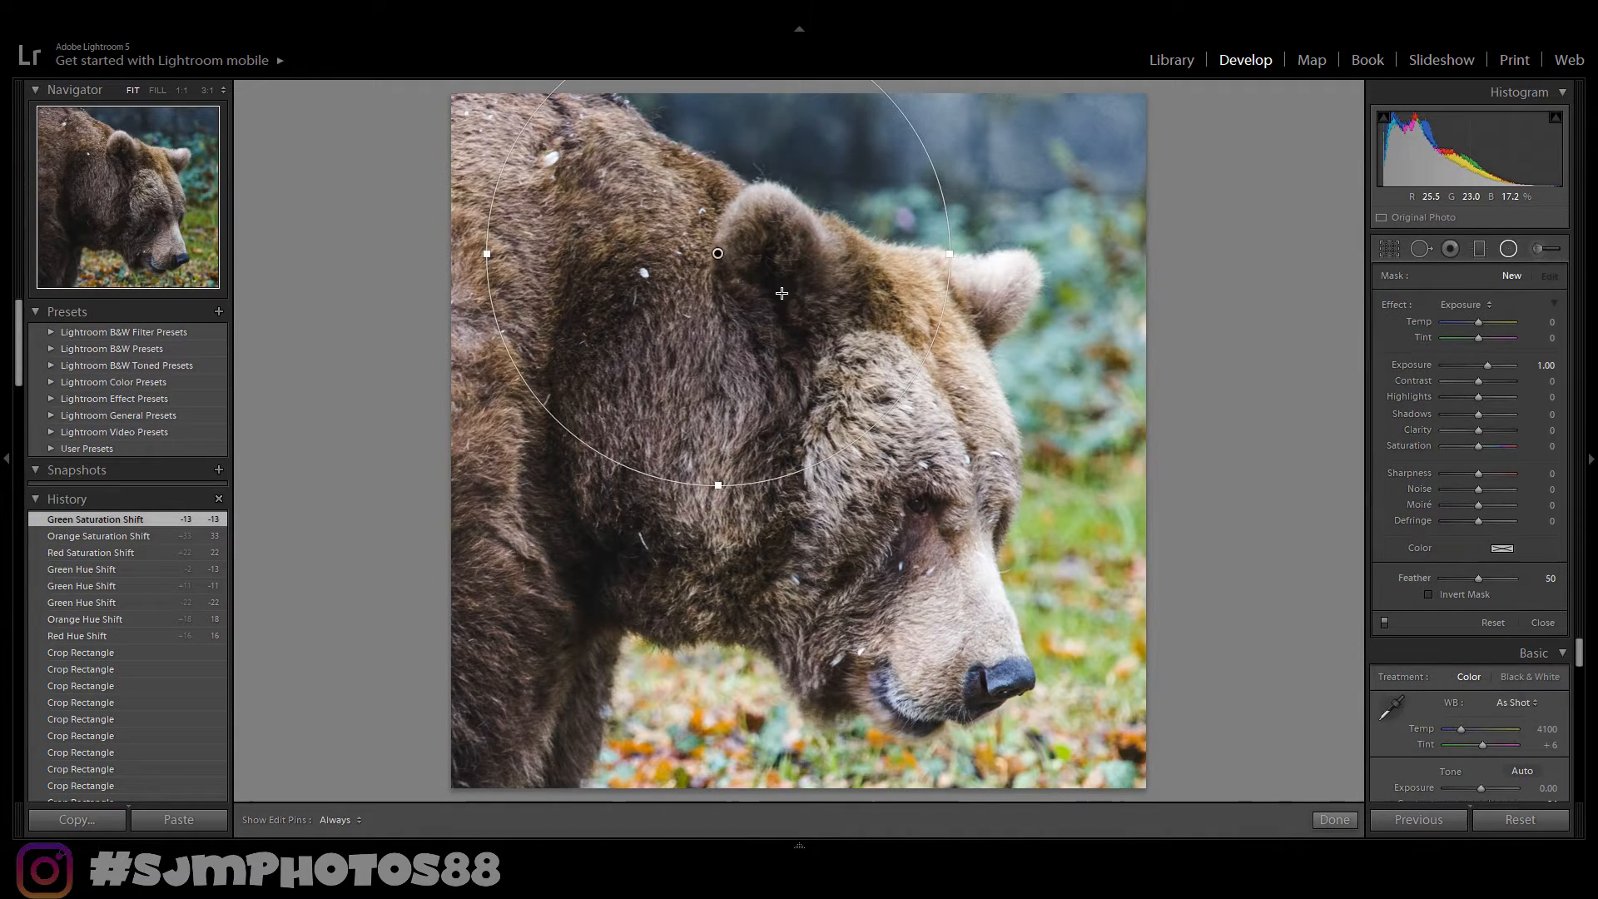
{"action": "left_click_drag", "start_coordinate": [782, 293], "coordinate": [910, 440]}
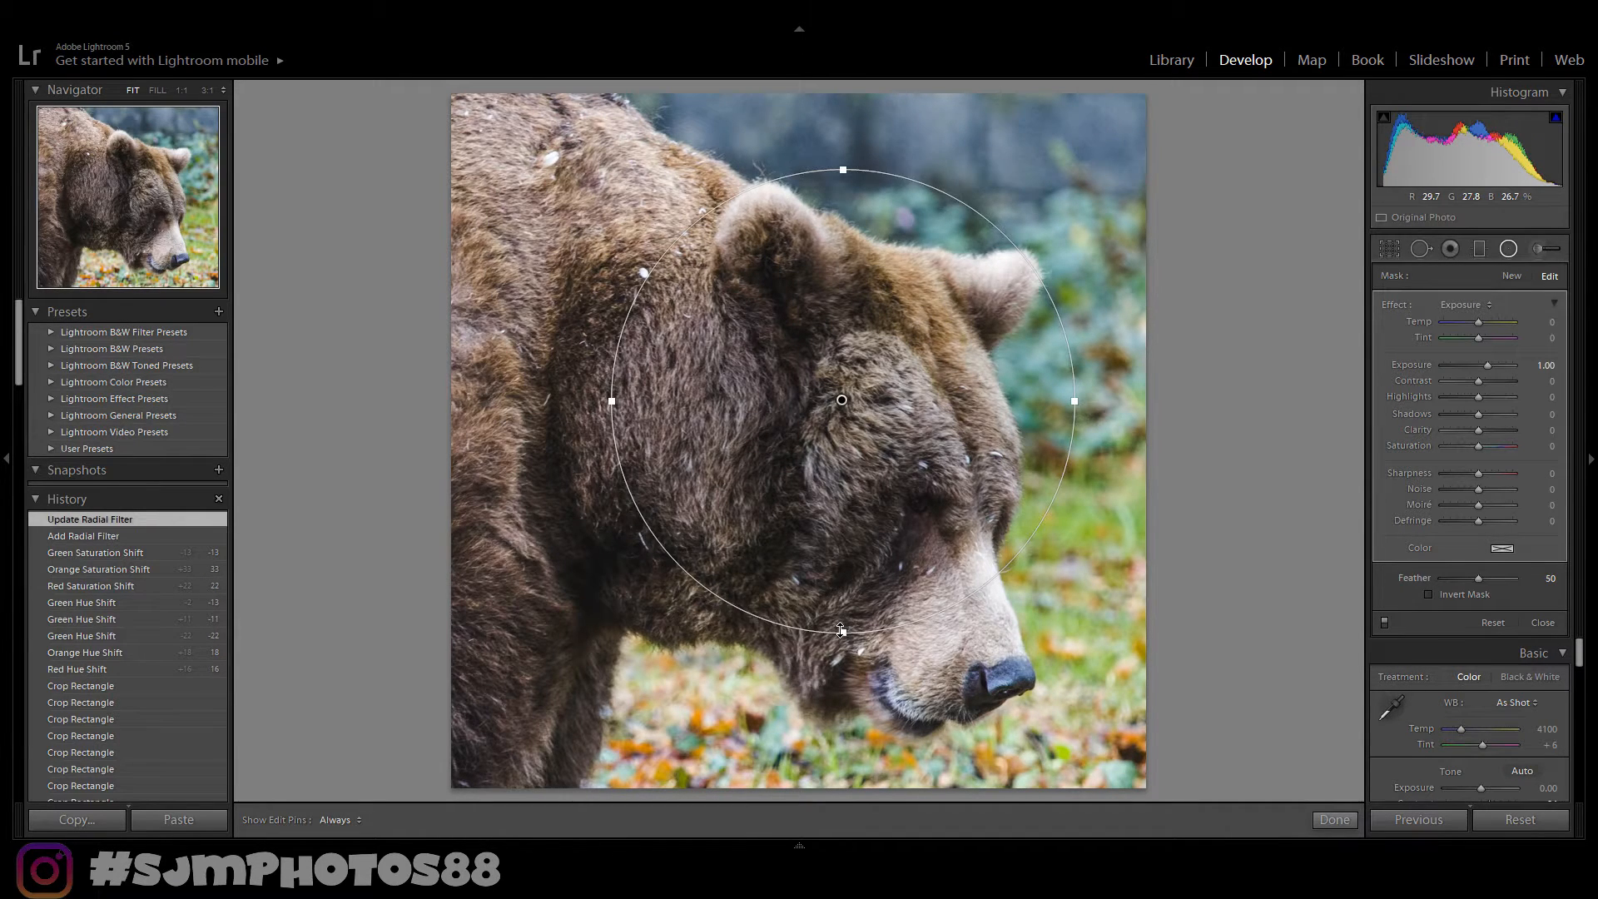
{"action": "left_click_drag", "start_coordinate": [841, 630], "coordinate": [840, 656]}
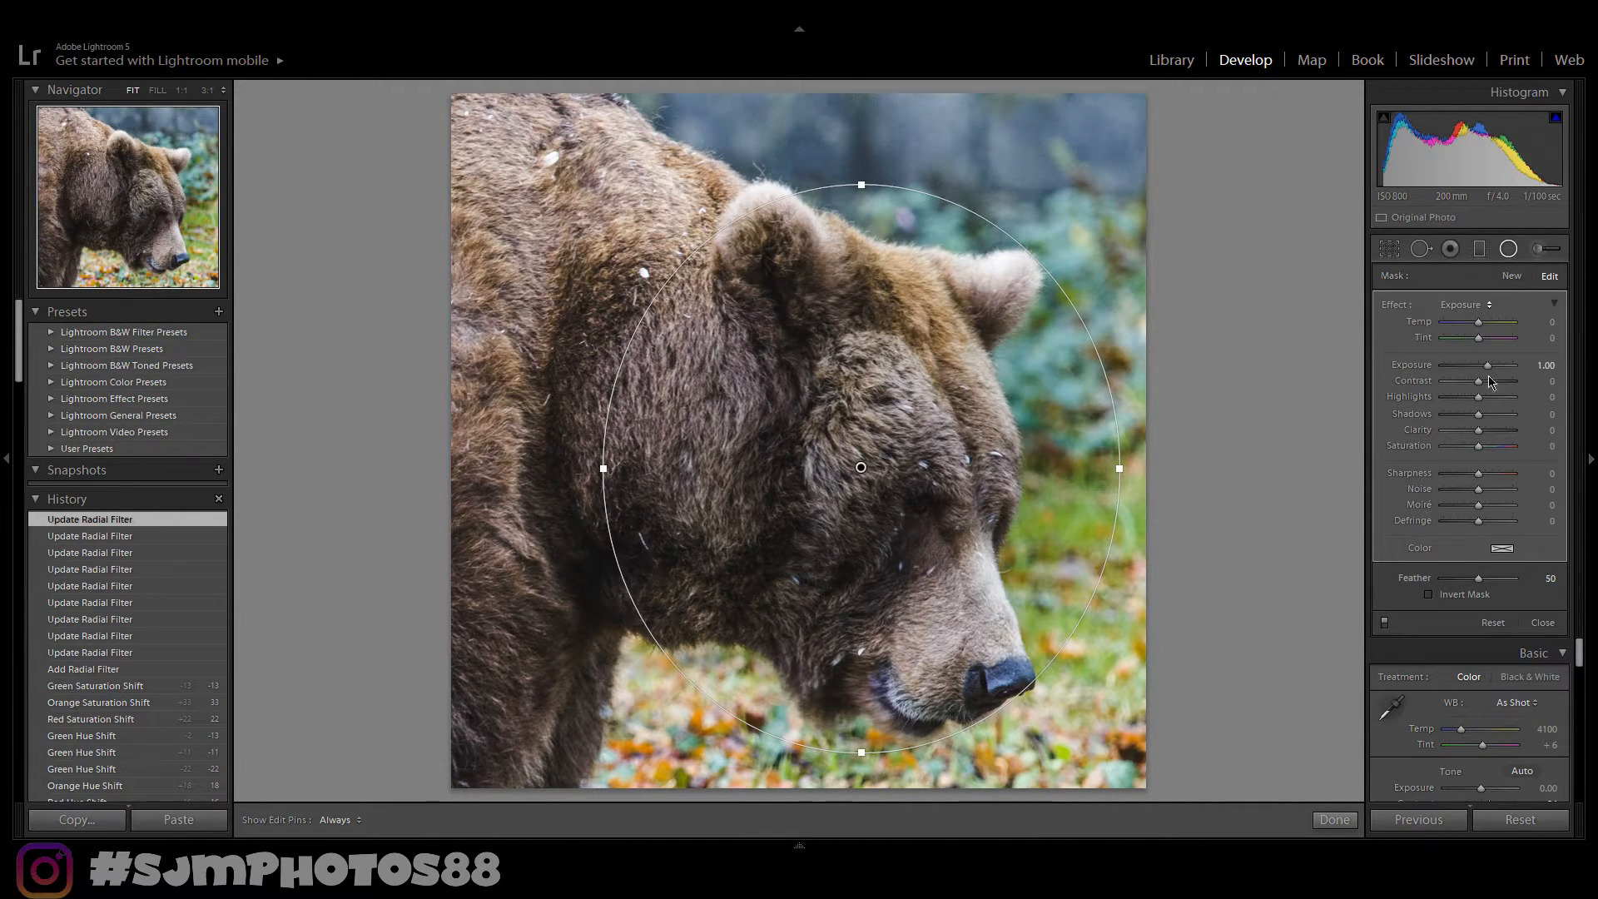
- Set the radial filter's exposure to -0.76, finish the filter, and compare before and after
{"action": "double_click", "coordinate": [1490, 367]}
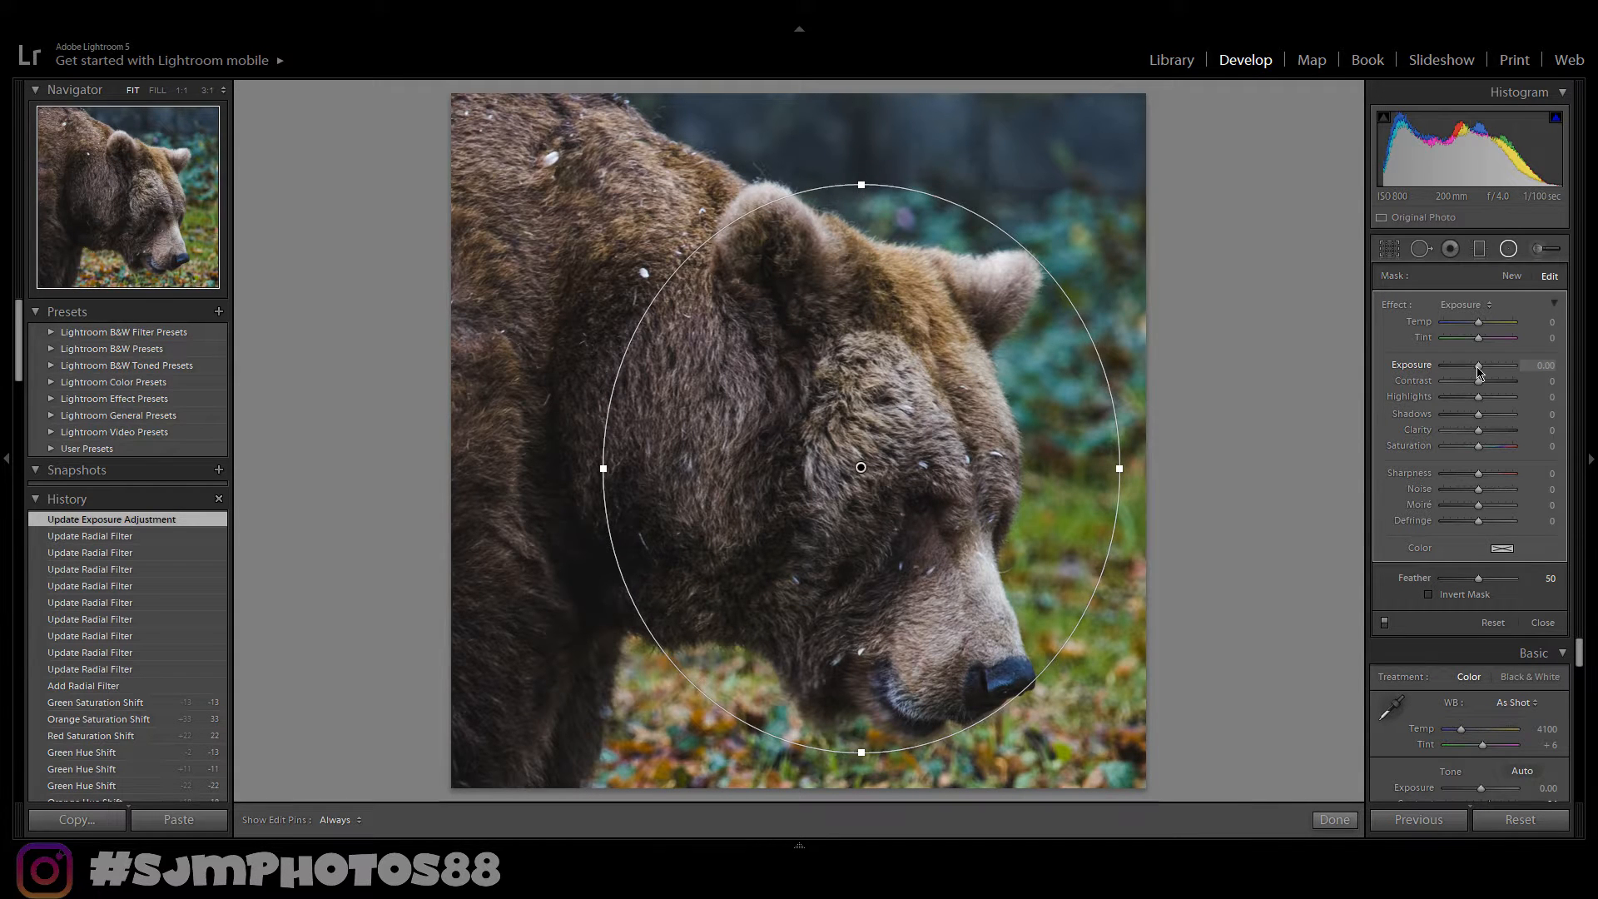
{"action": "left_click_drag", "start_coordinate": [1479, 367], "coordinate": [1476, 367]}
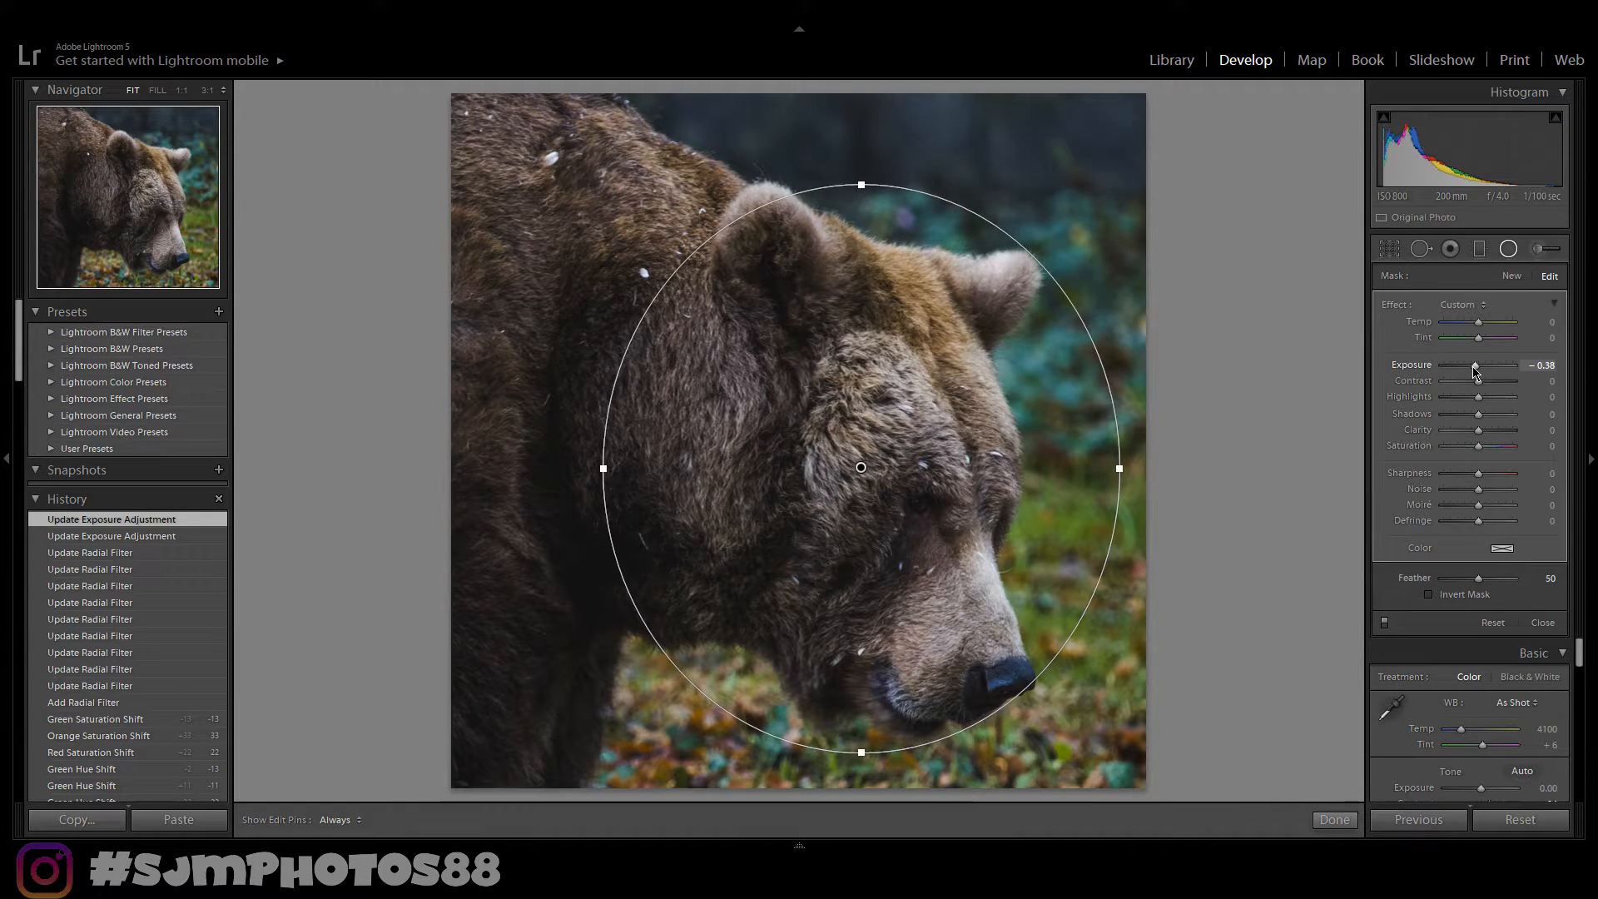
{"action": "left_click_drag", "start_coordinate": [1476, 367], "coordinate": [1472, 367]}
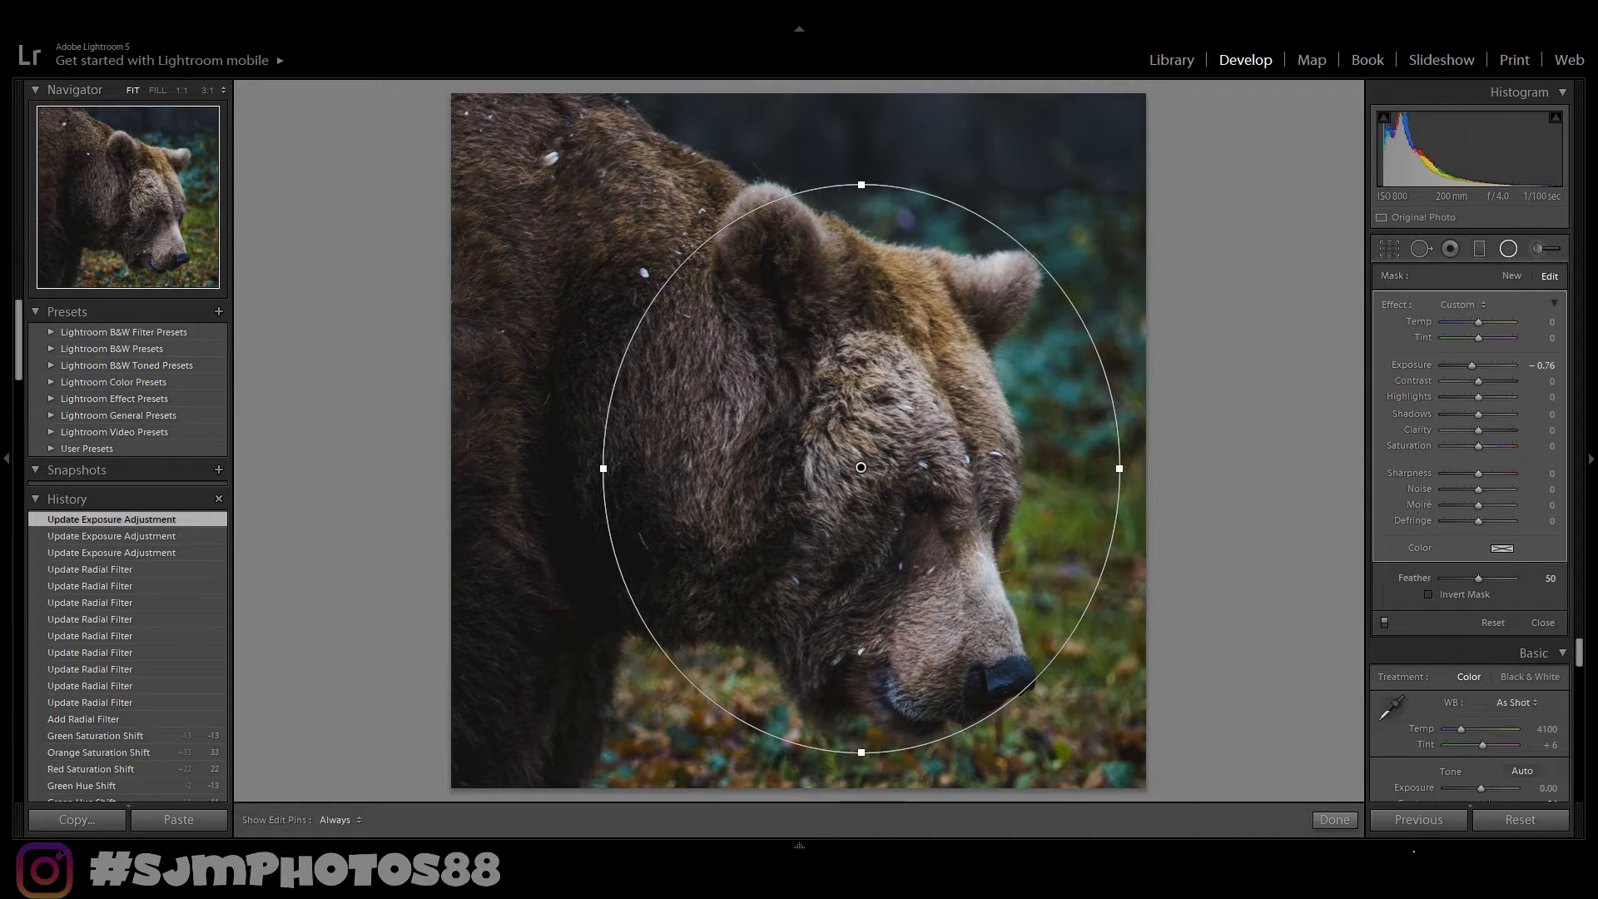
{"action": "left_click", "coordinate": [1336, 821]}
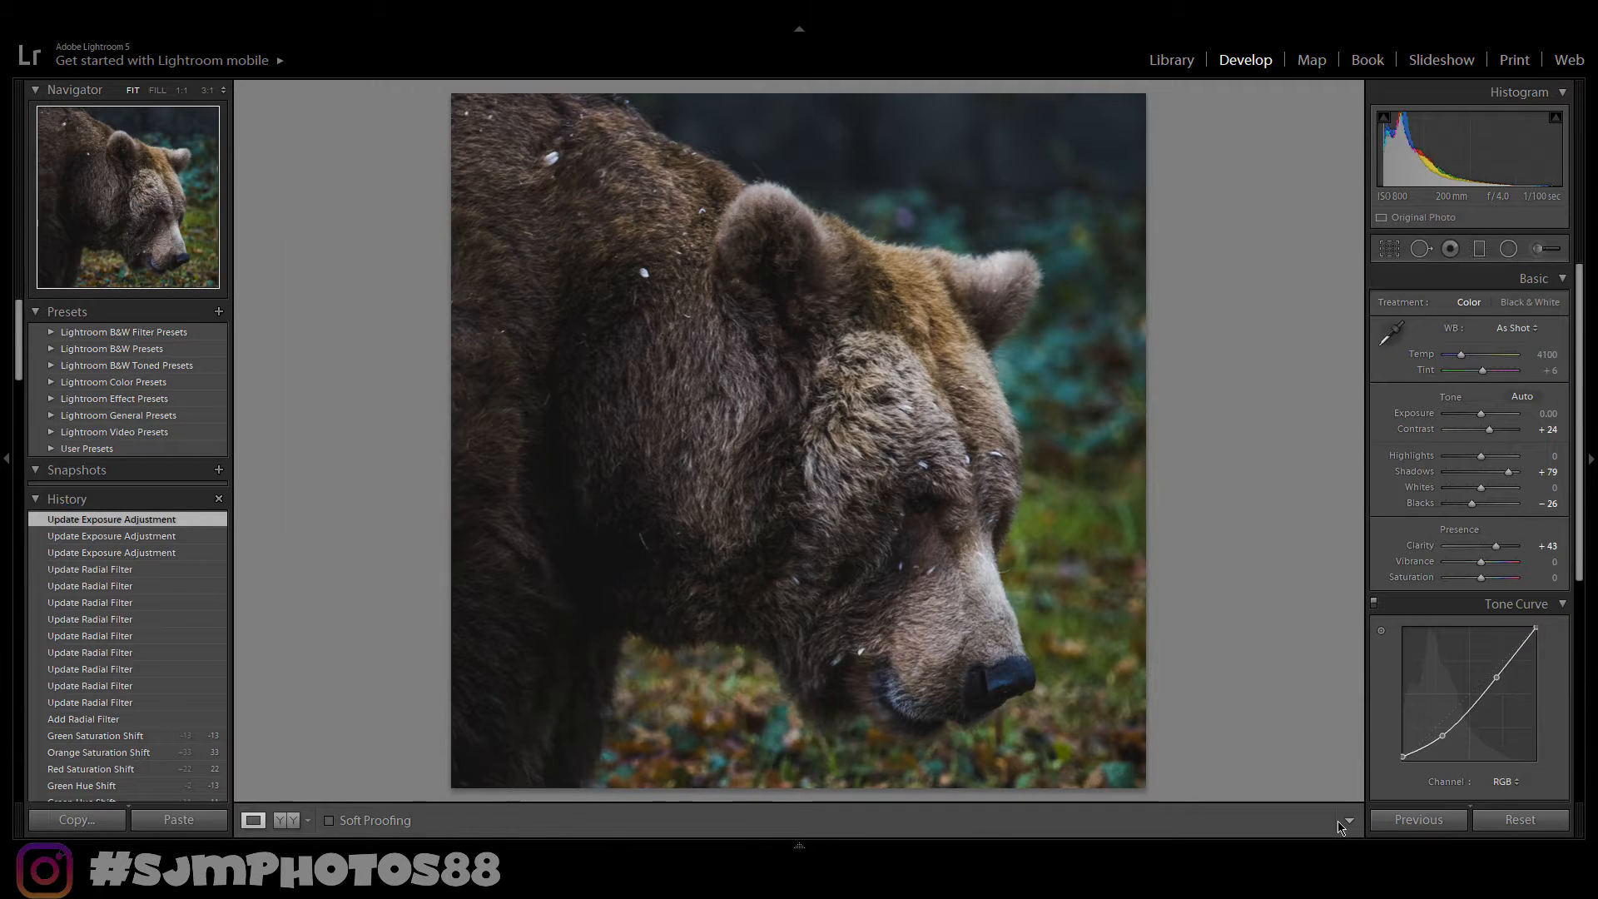
{"action": "key", "text": "y"}
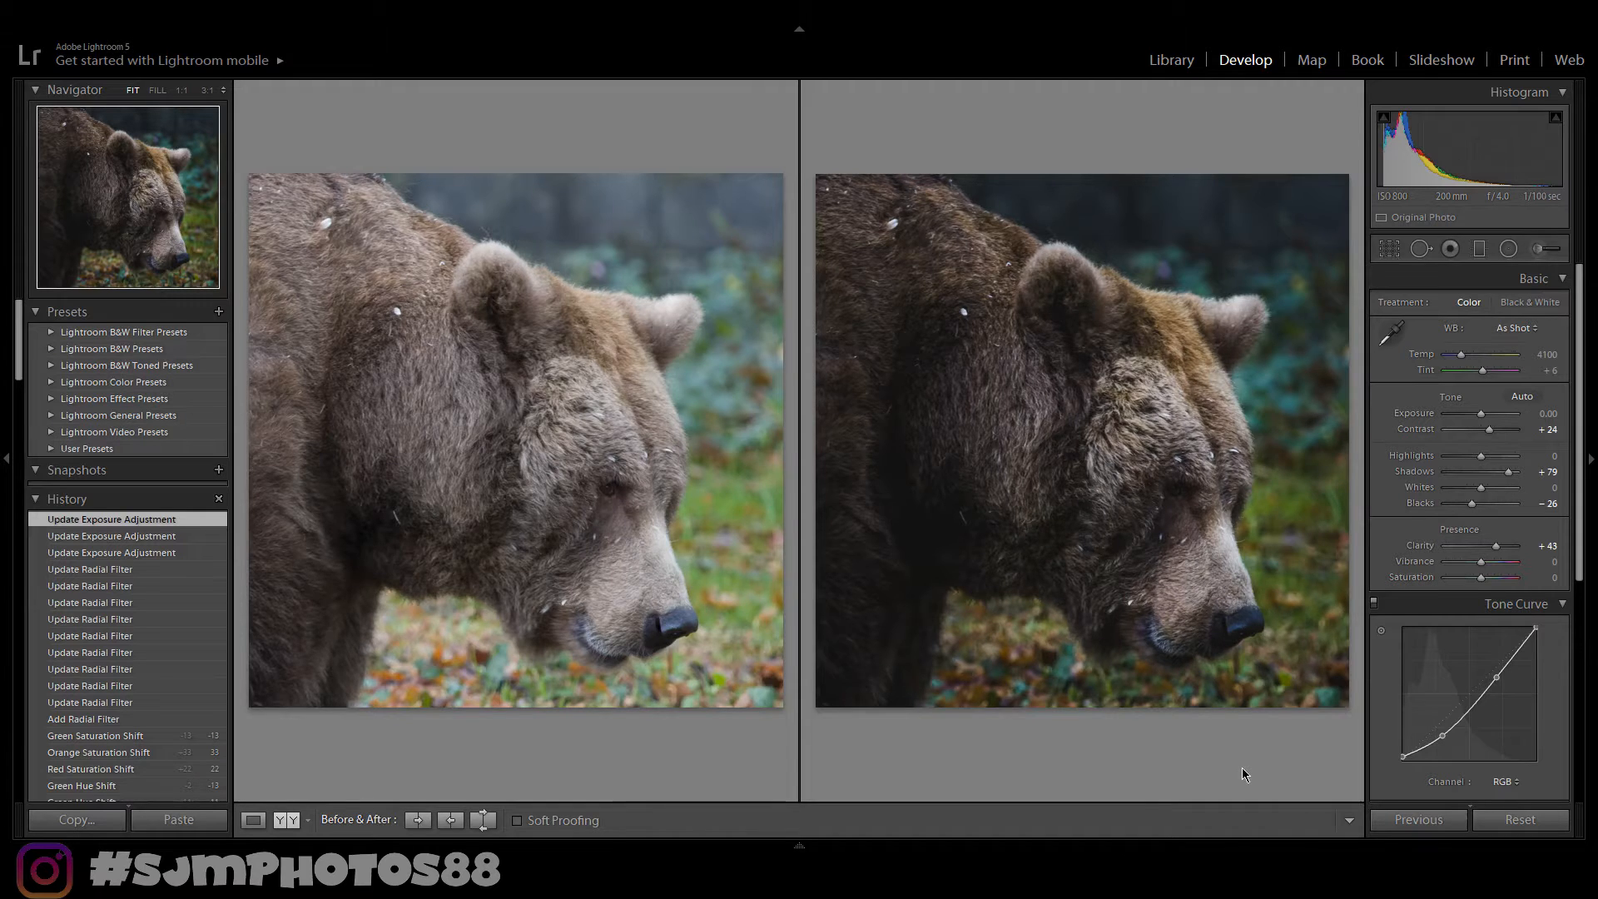
{"action": "key", "text": "y"}
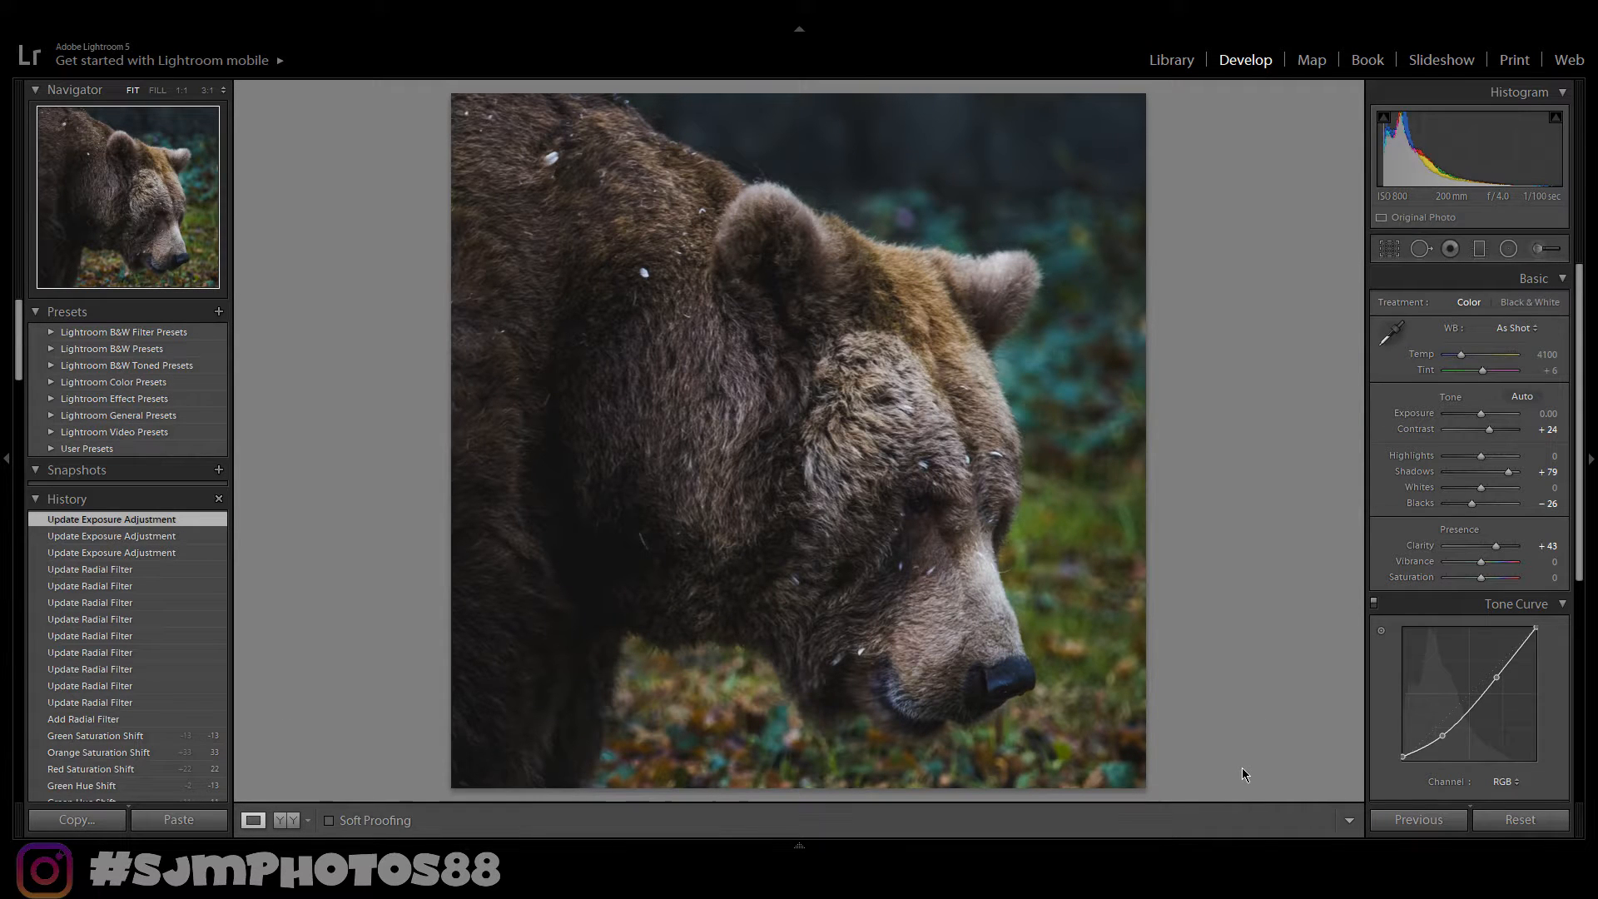
- Paint a size 7 adjustment brush over the green background around the bear's head and ear
{"action": "left_click", "coordinate": [1542, 249]}
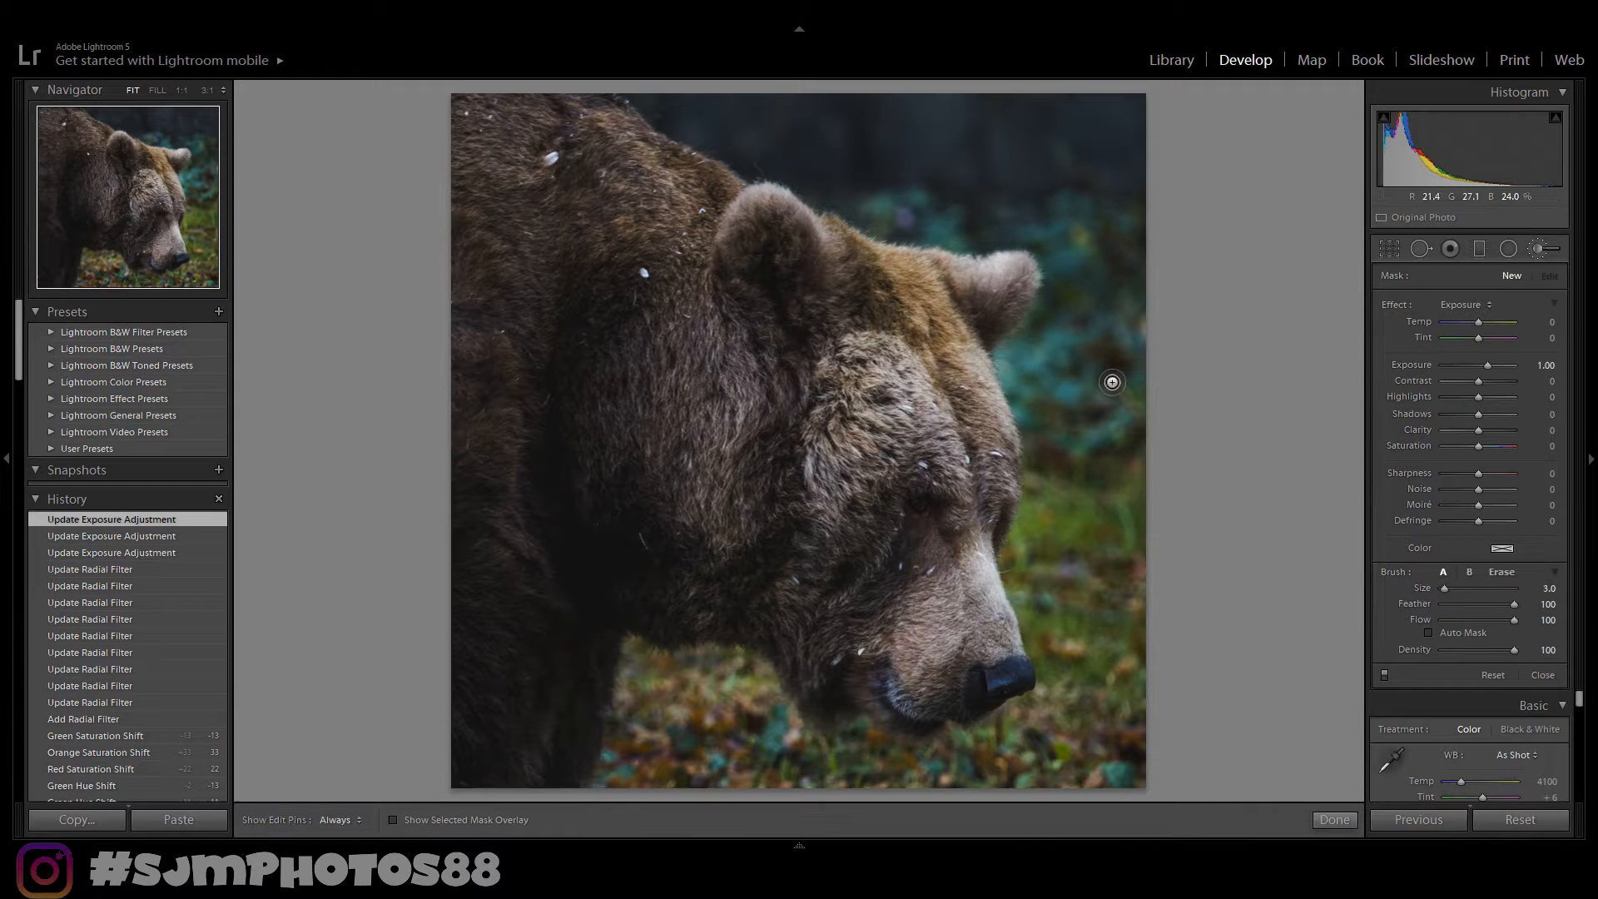
{"action": "scroll", "coordinate": [1181, 487], "scroll_direction": "up", "scroll_amount": 4}
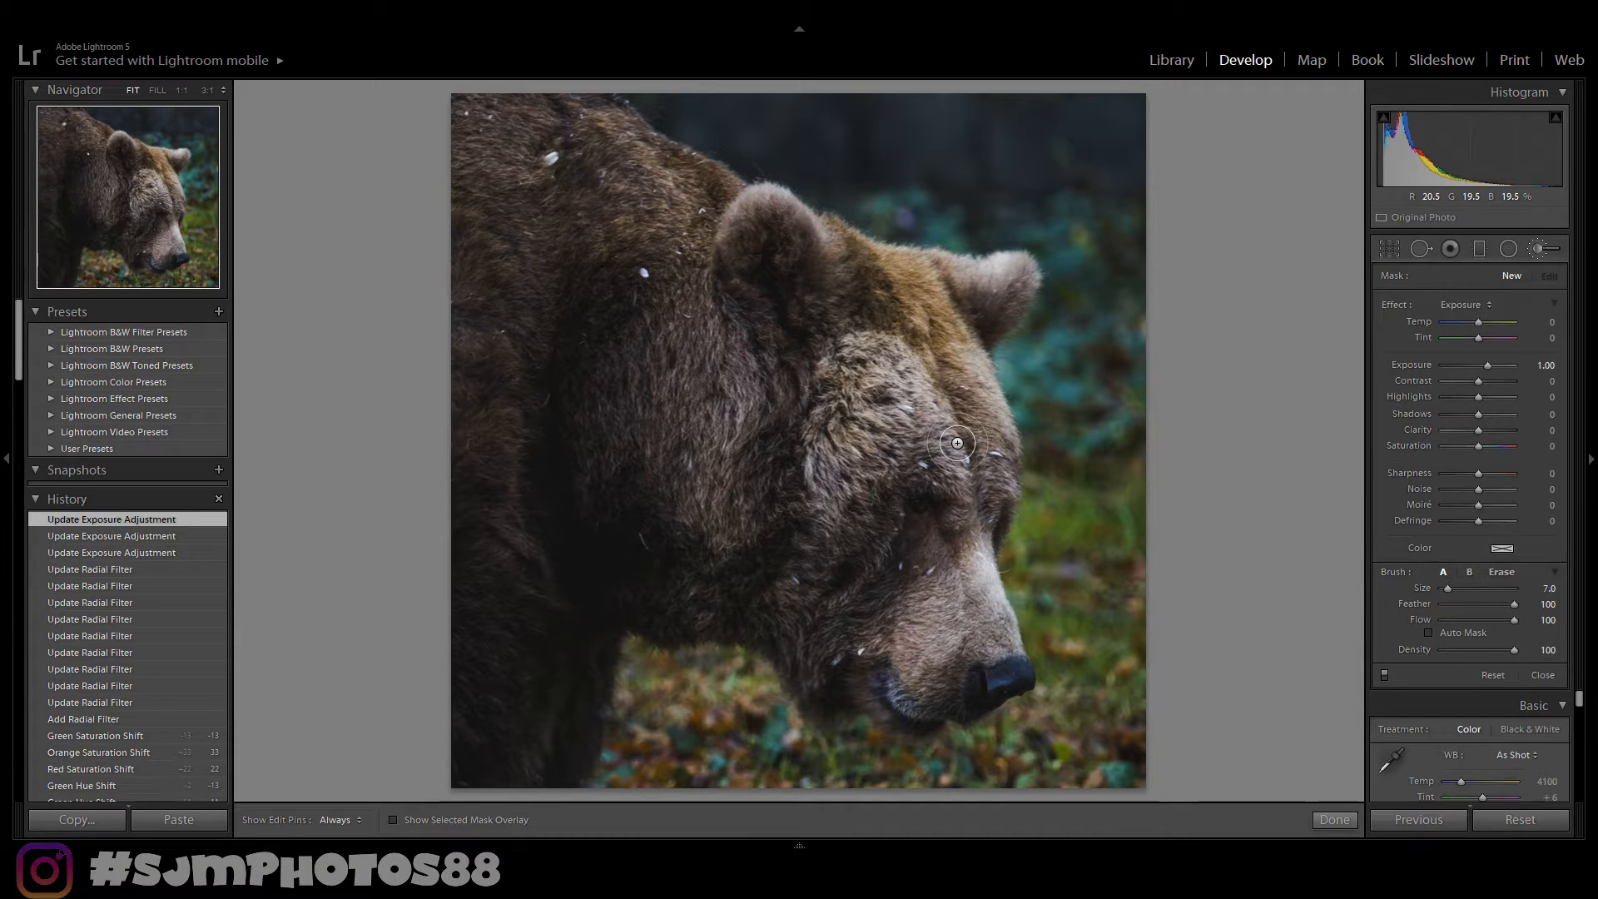
{"action": "mouse_move", "coordinate": [880, 205]}
{"action": "left_mouse_down"}
{"action": "mouse_move", "coordinate": [948, 221]}
{"action": "mouse_move", "coordinate": [874, 208]}
{"action": "left_mouse_up"}
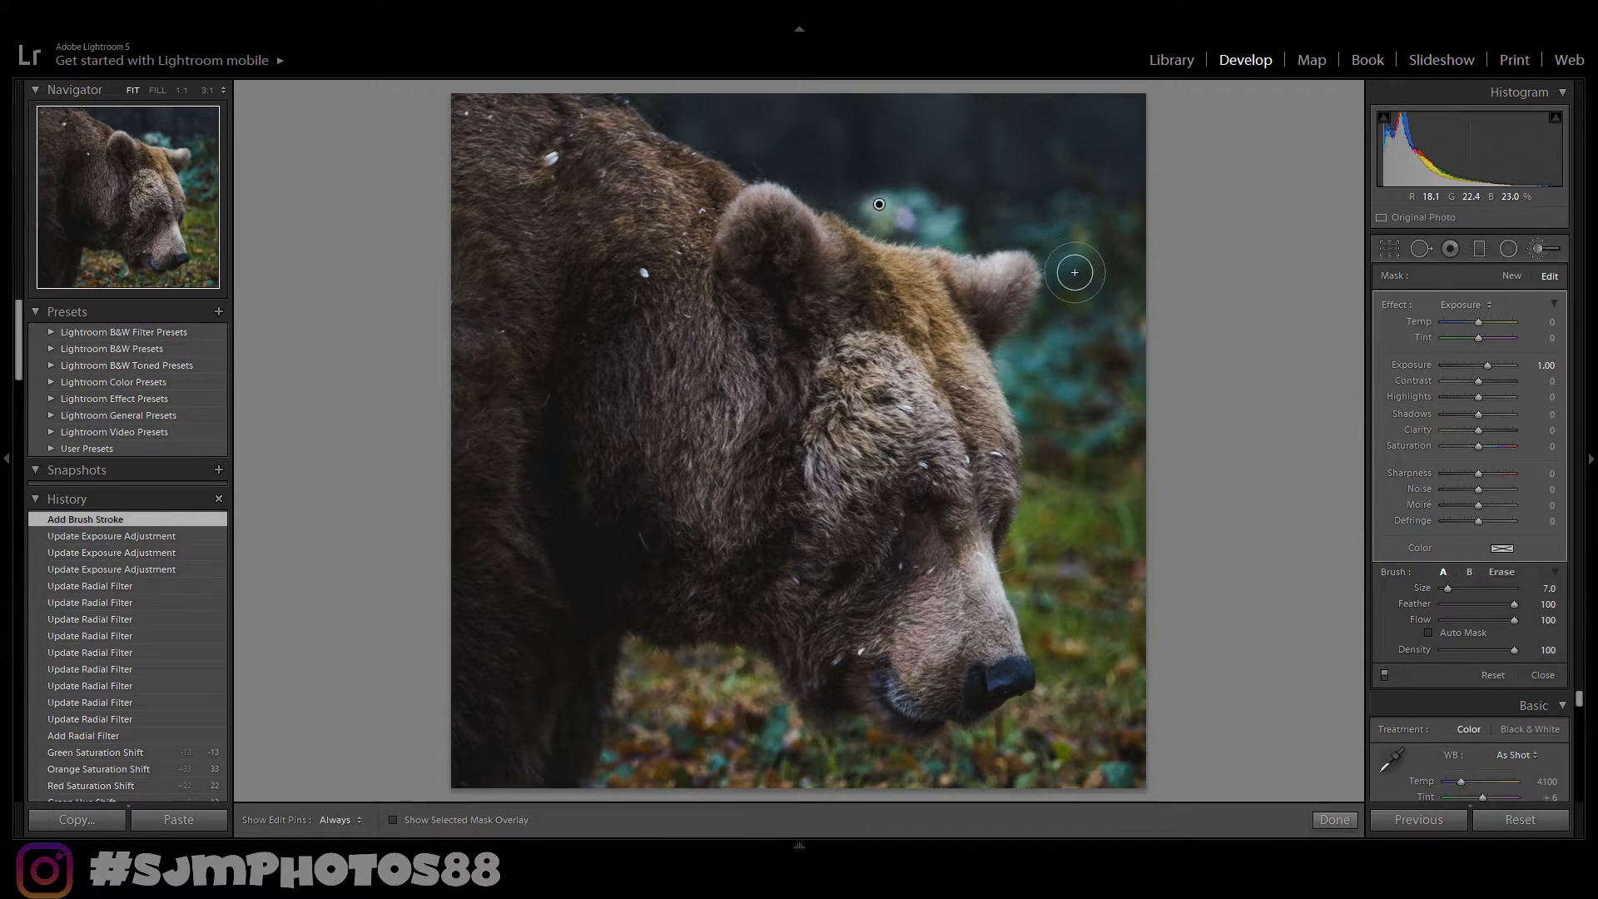
{"action": "key", "text": "ctrl+z"}
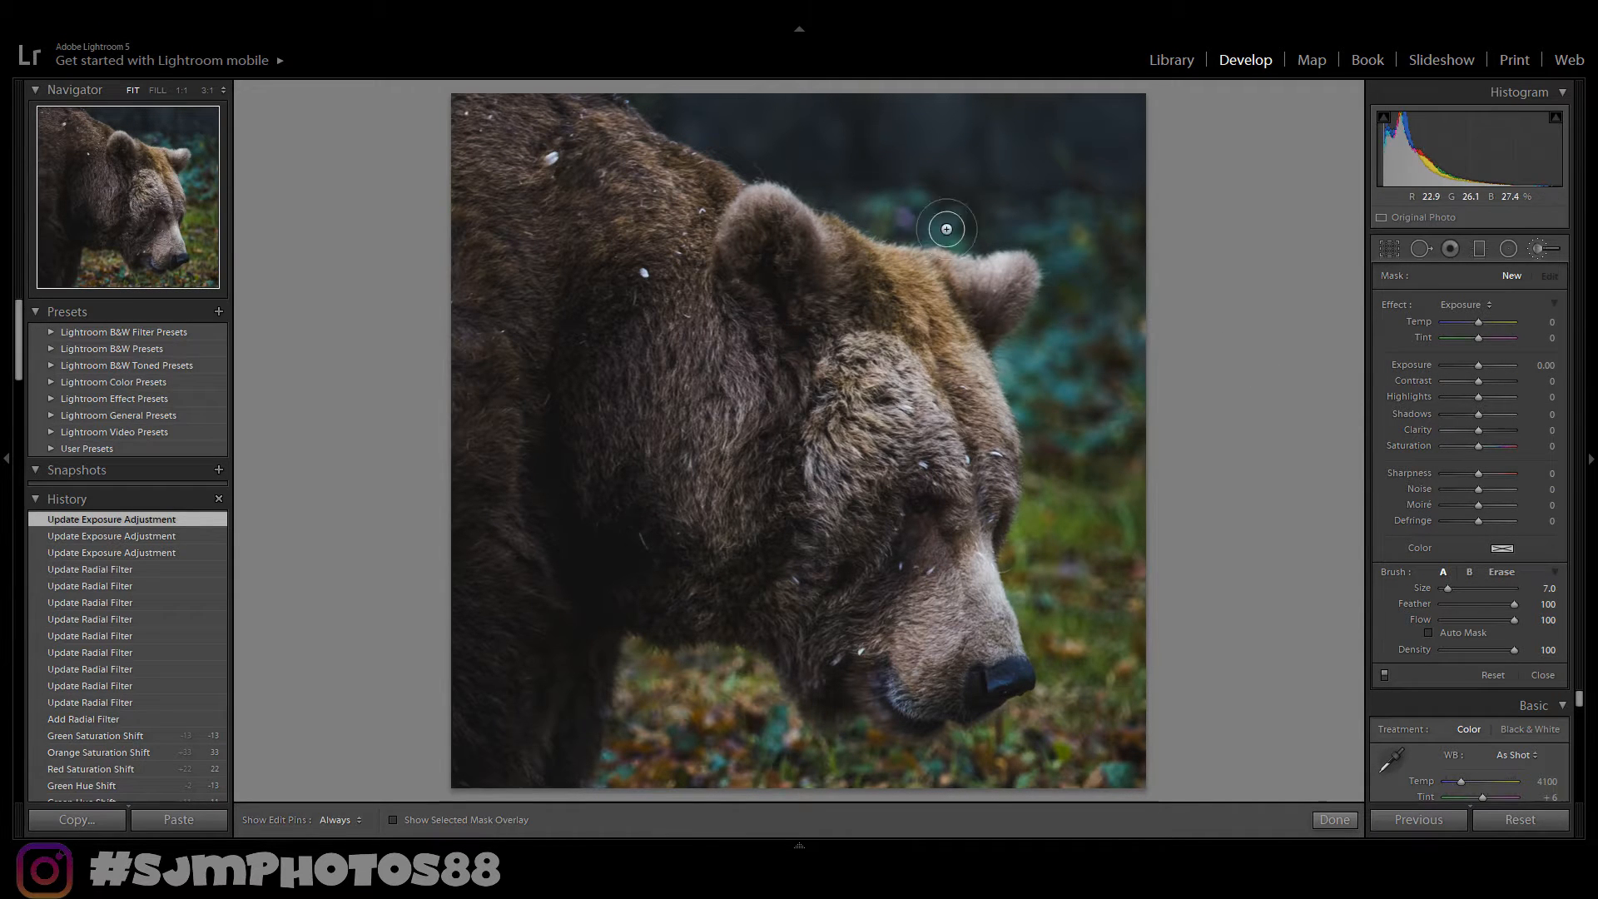
{"action": "key", "text": "h"}
{"action": "mouse_move", "coordinate": [1078, 311]}
{"action": "left_mouse_down"}
{"action": "mouse_move", "coordinate": [1102, 317]}
{"action": "mouse_move", "coordinate": [1117, 349]}
{"action": "mouse_move", "coordinate": [1112, 331]}
{"action": "left_mouse_up"}
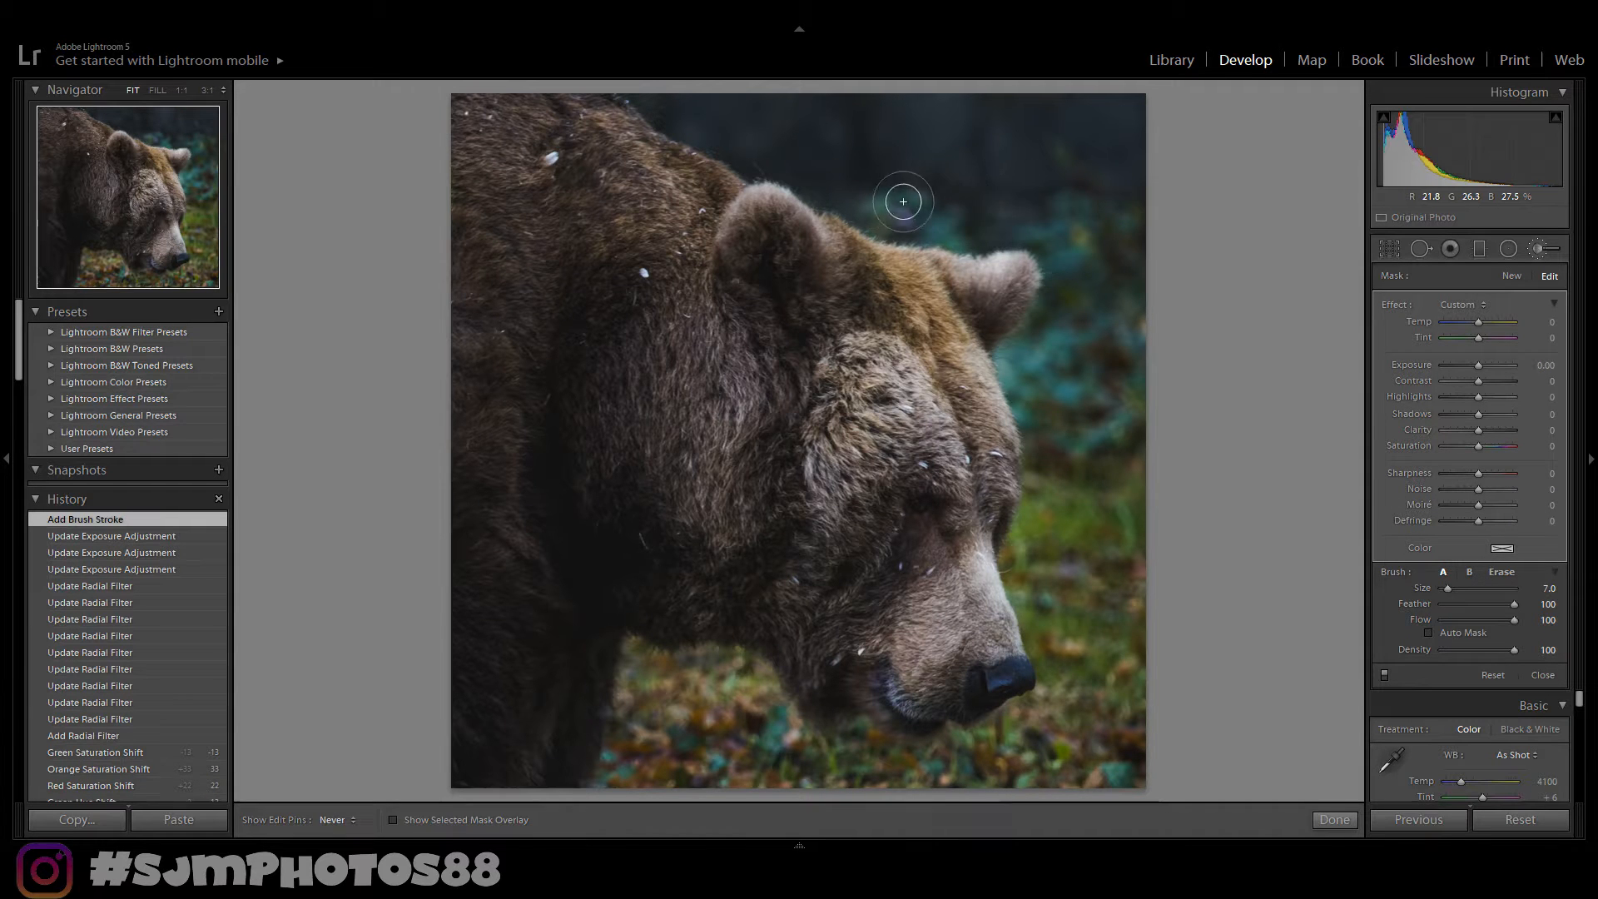
{"action": "left_click_drag", "start_coordinate": [1124, 188], "coordinate": [1038, 371]}
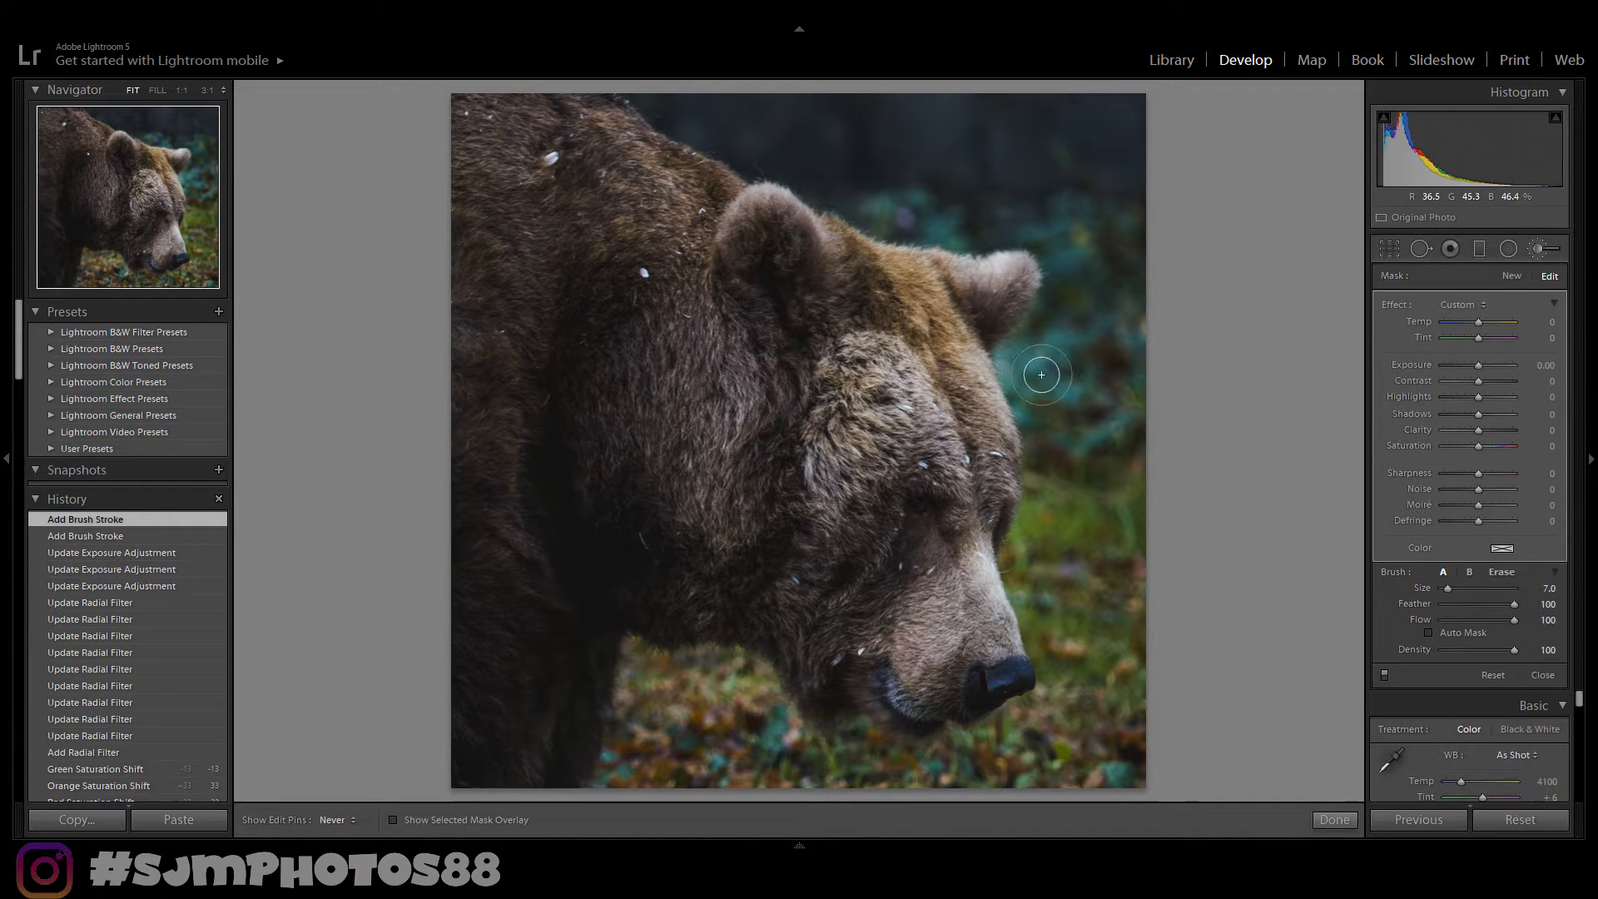
{"action": "left_click_drag", "start_coordinate": [1084, 210], "coordinate": [884, 202]}
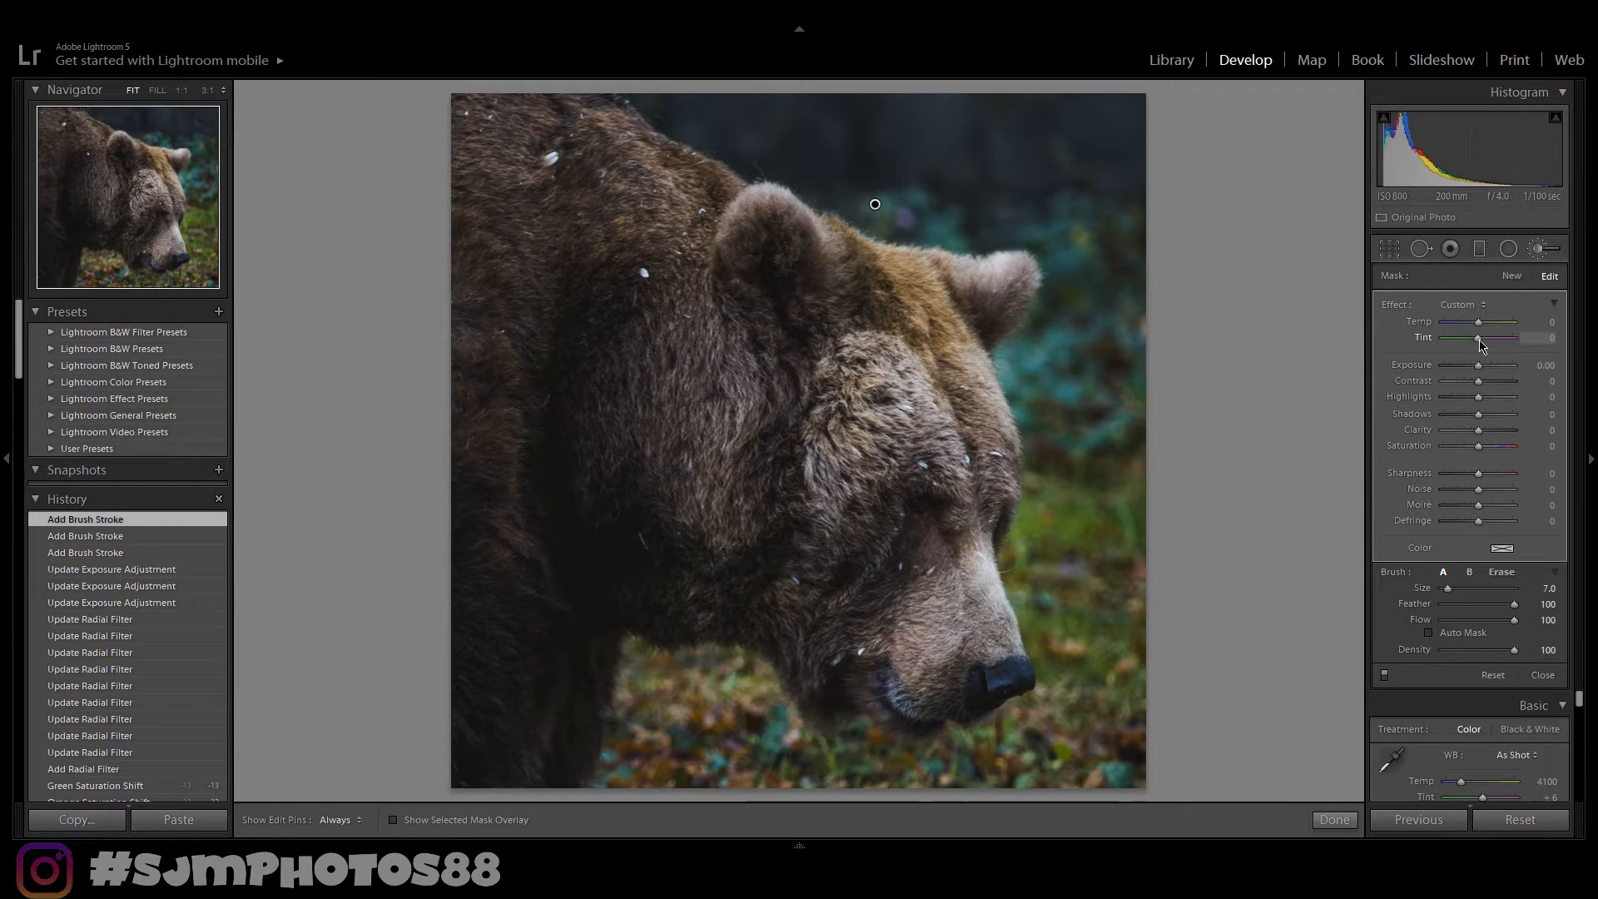
- Set the brush mask's tint to -17, compare before and after, and finish the brush
{"action": "left_click_drag", "start_coordinate": [1479, 340], "coordinate": [1479, 340]}
{"action": "left_click_drag", "start_coordinate": [1475, 346], "coordinate": [1476, 346]}
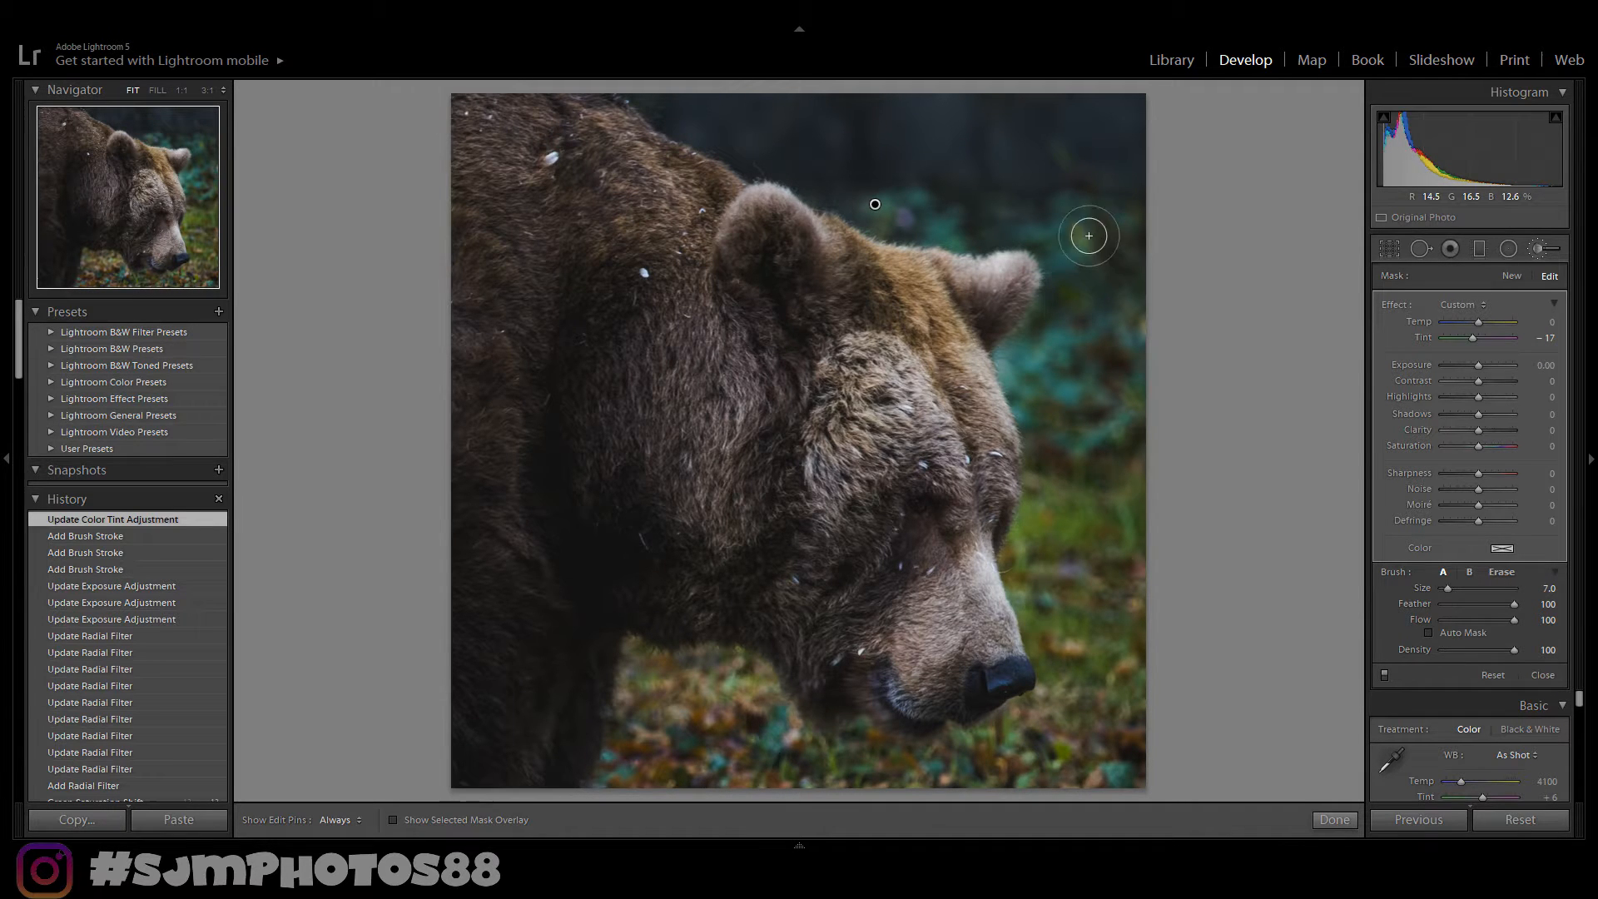
{"action": "key", "text": "y"}
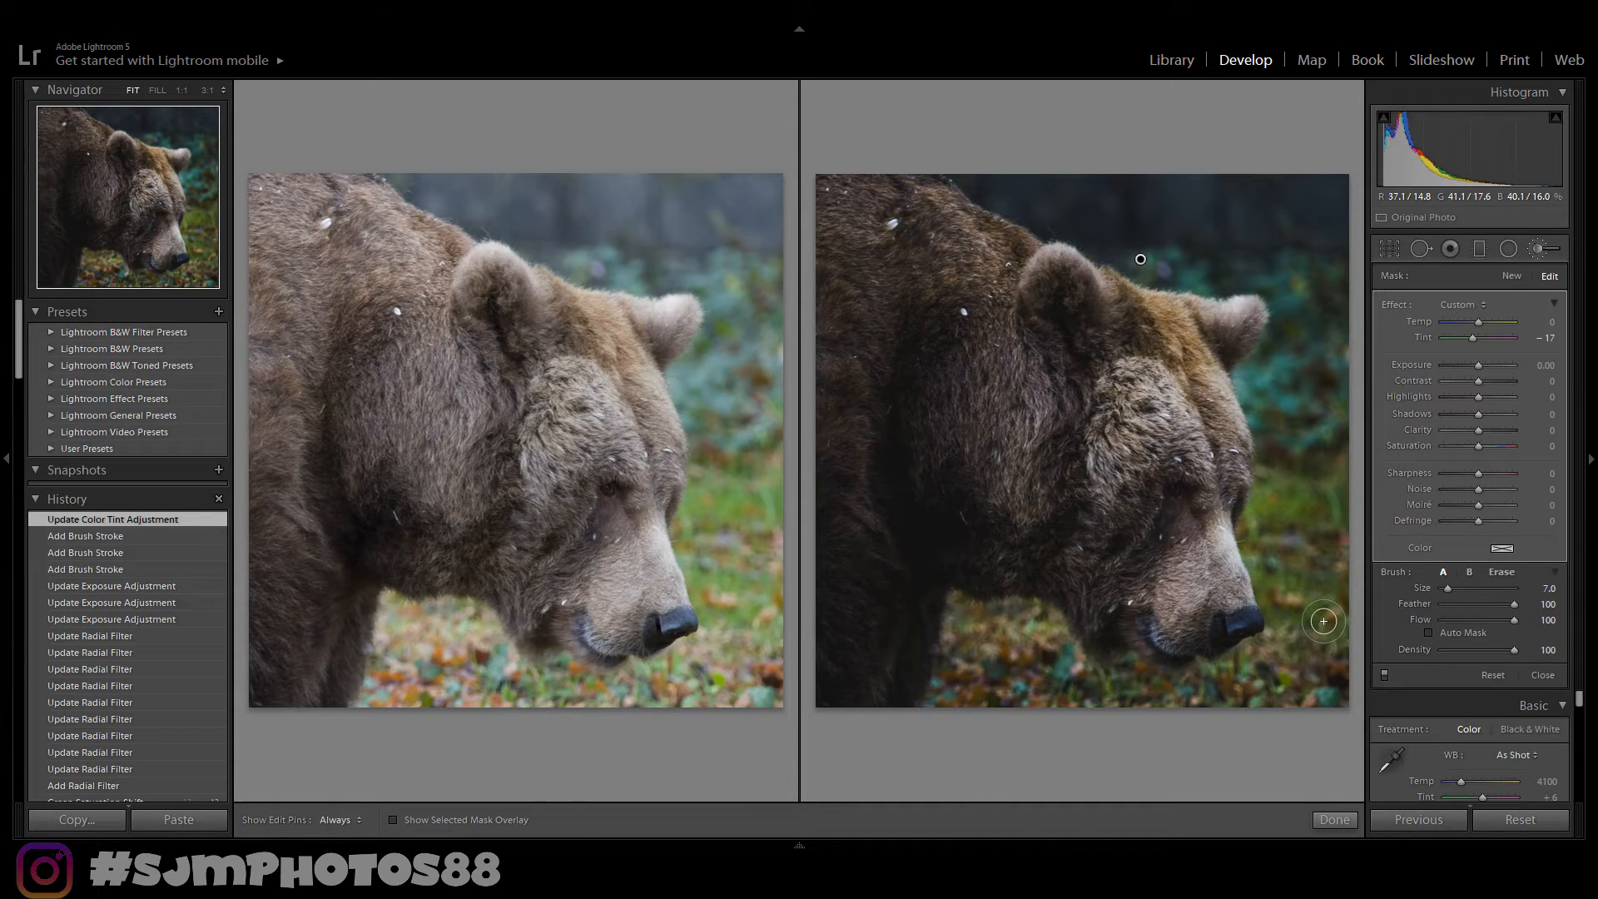
{"action": "key", "text": "y"}
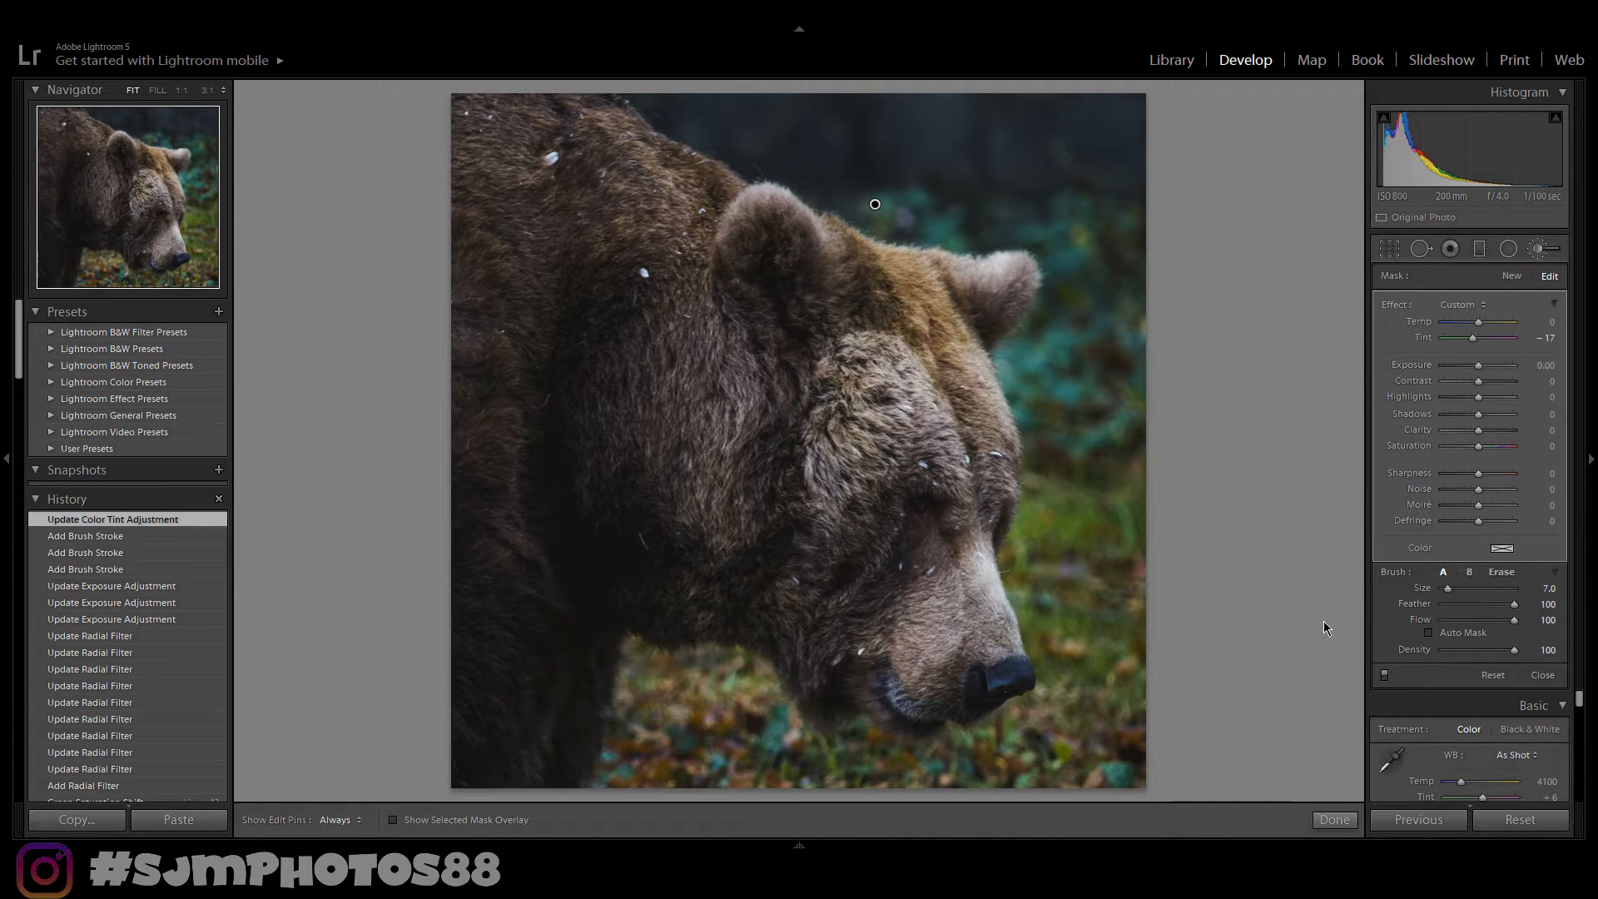
{"action": "left_click", "coordinate": [1334, 820]}
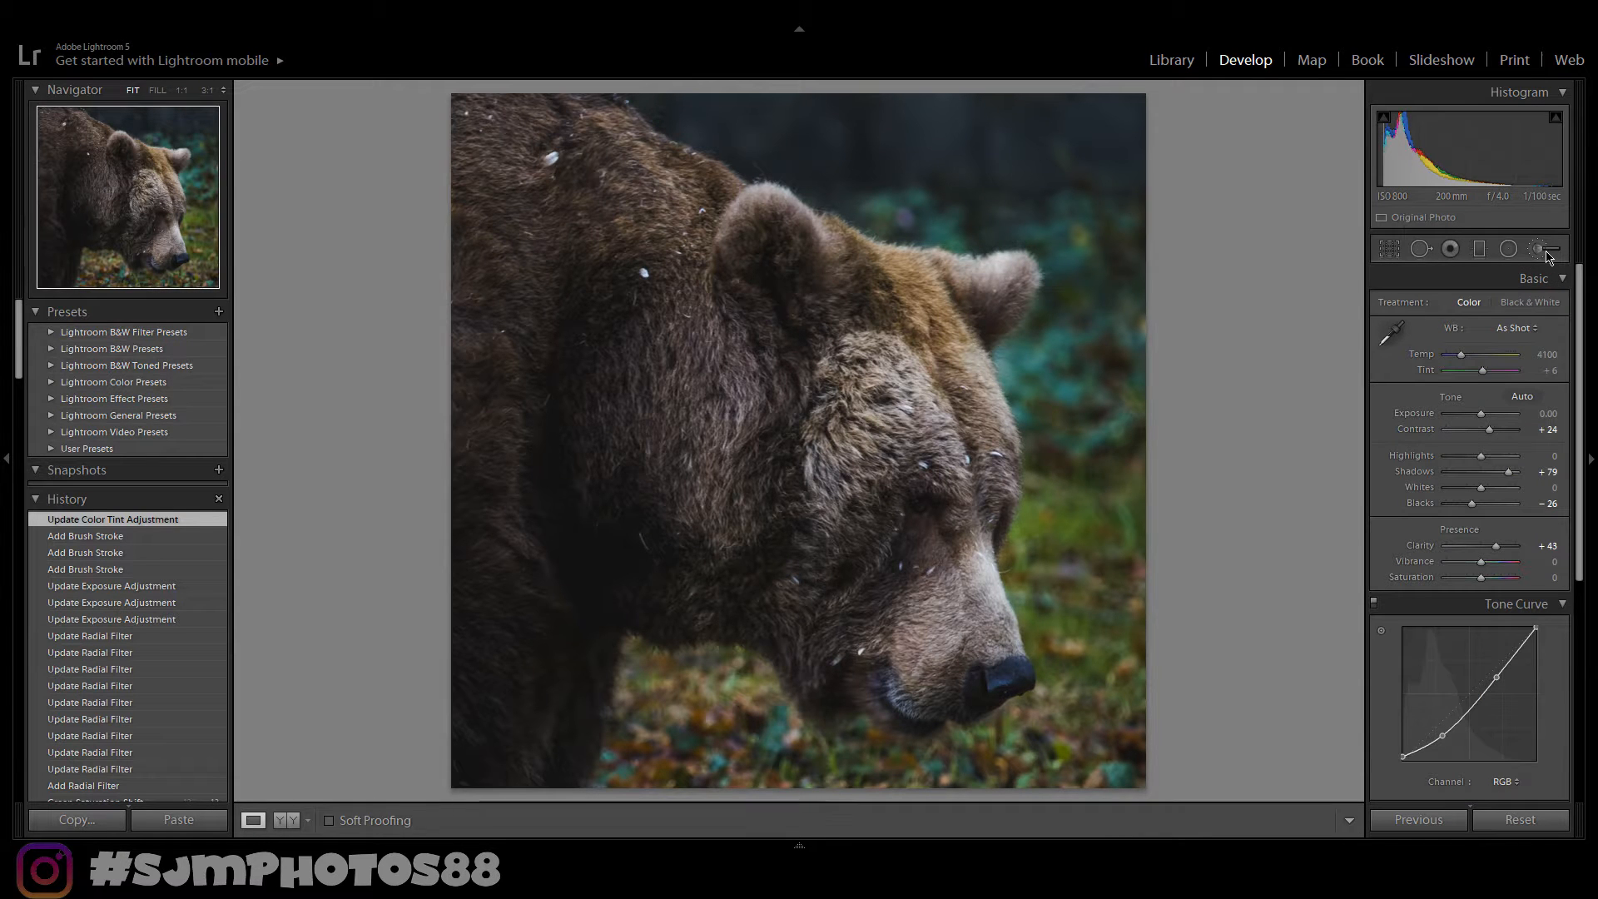
- Brush a new mask over the background right of the muzzle, set its exposure to -0.19, and compare
{"action": "left_click", "coordinate": [1546, 250]}
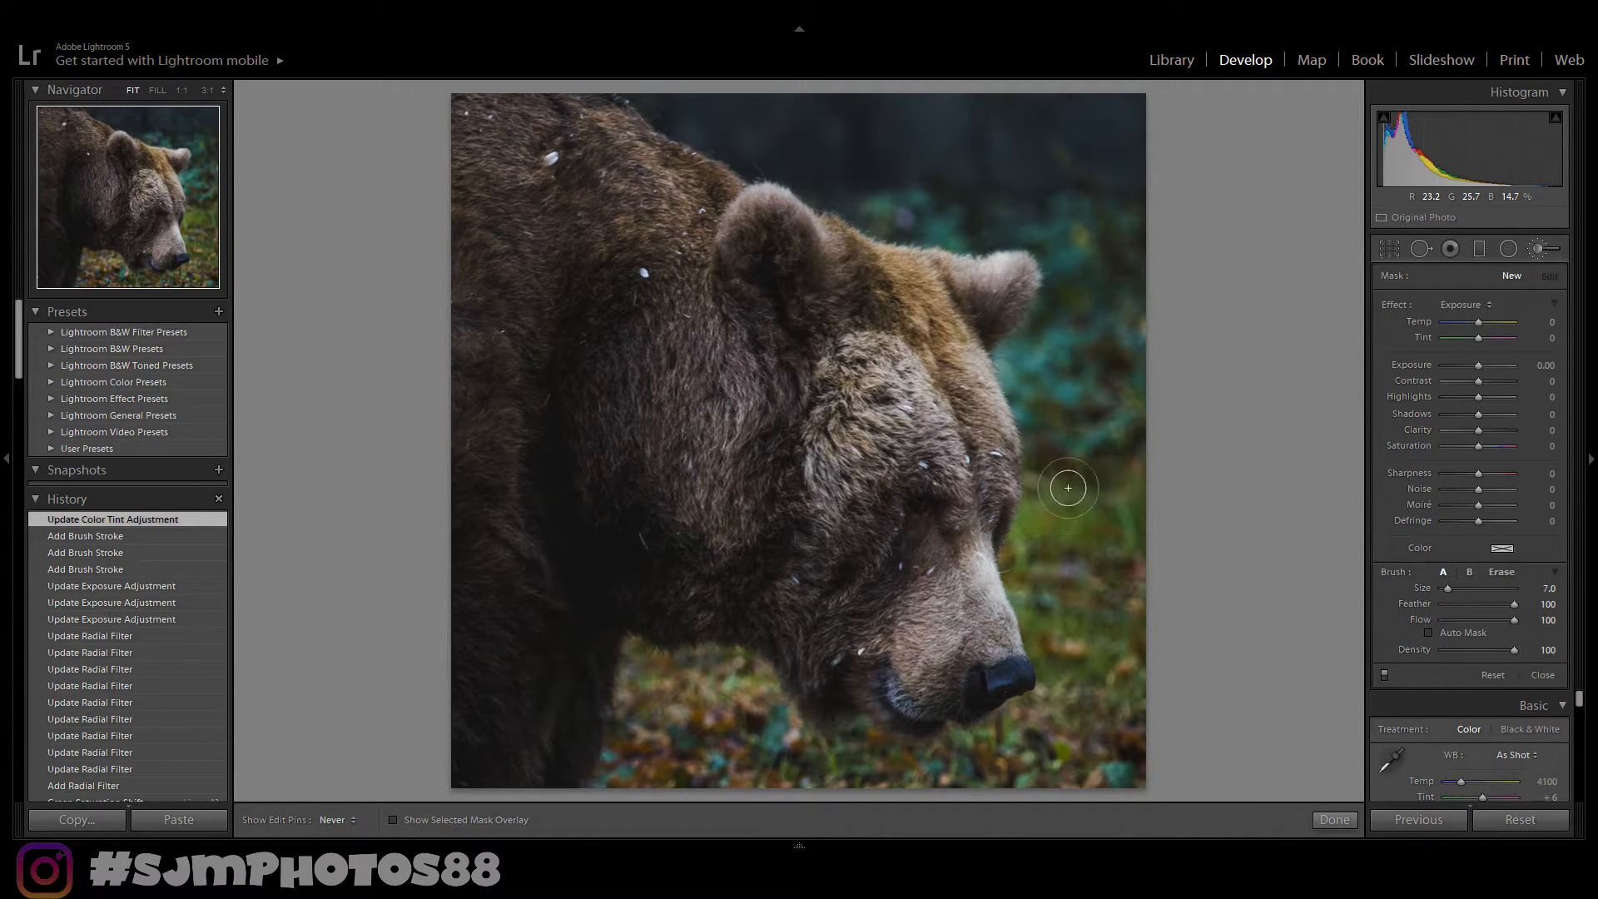
{"action": "mouse_move", "coordinate": [1111, 492]}
{"action": "left_mouse_down"}
{"action": "mouse_move", "coordinate": [1129, 645]}
{"action": "mouse_move", "coordinate": [1025, 782]}
{"action": "mouse_move", "coordinate": [948, 795]}
{"action": "left_mouse_up"}
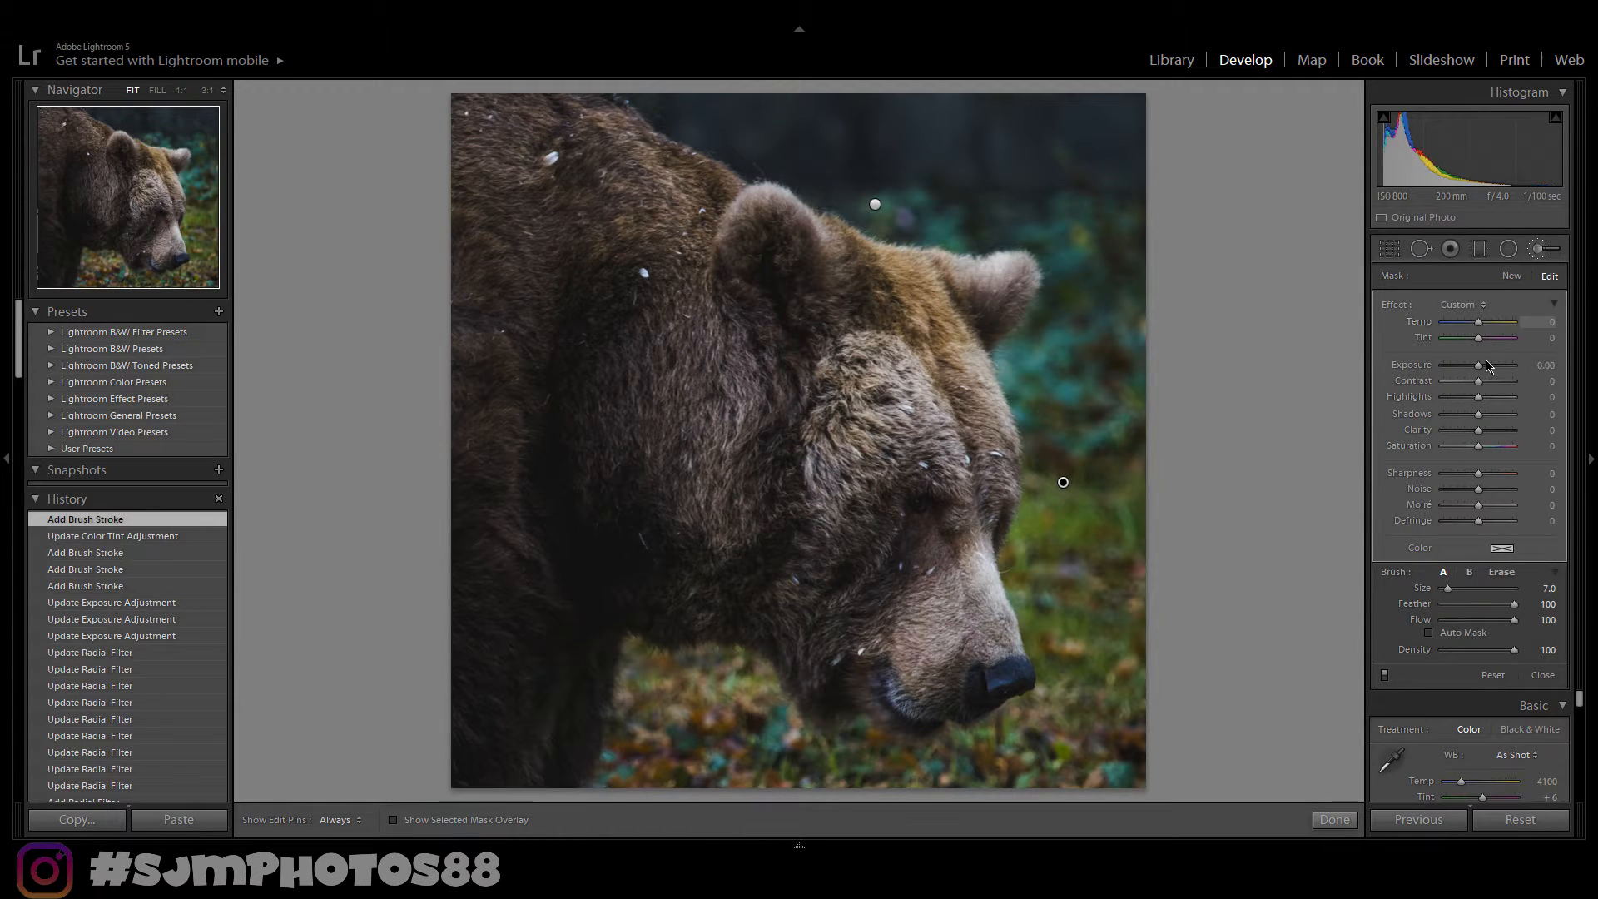
{"action": "left_click_drag", "start_coordinate": [1483, 367], "coordinate": [1479, 371]}
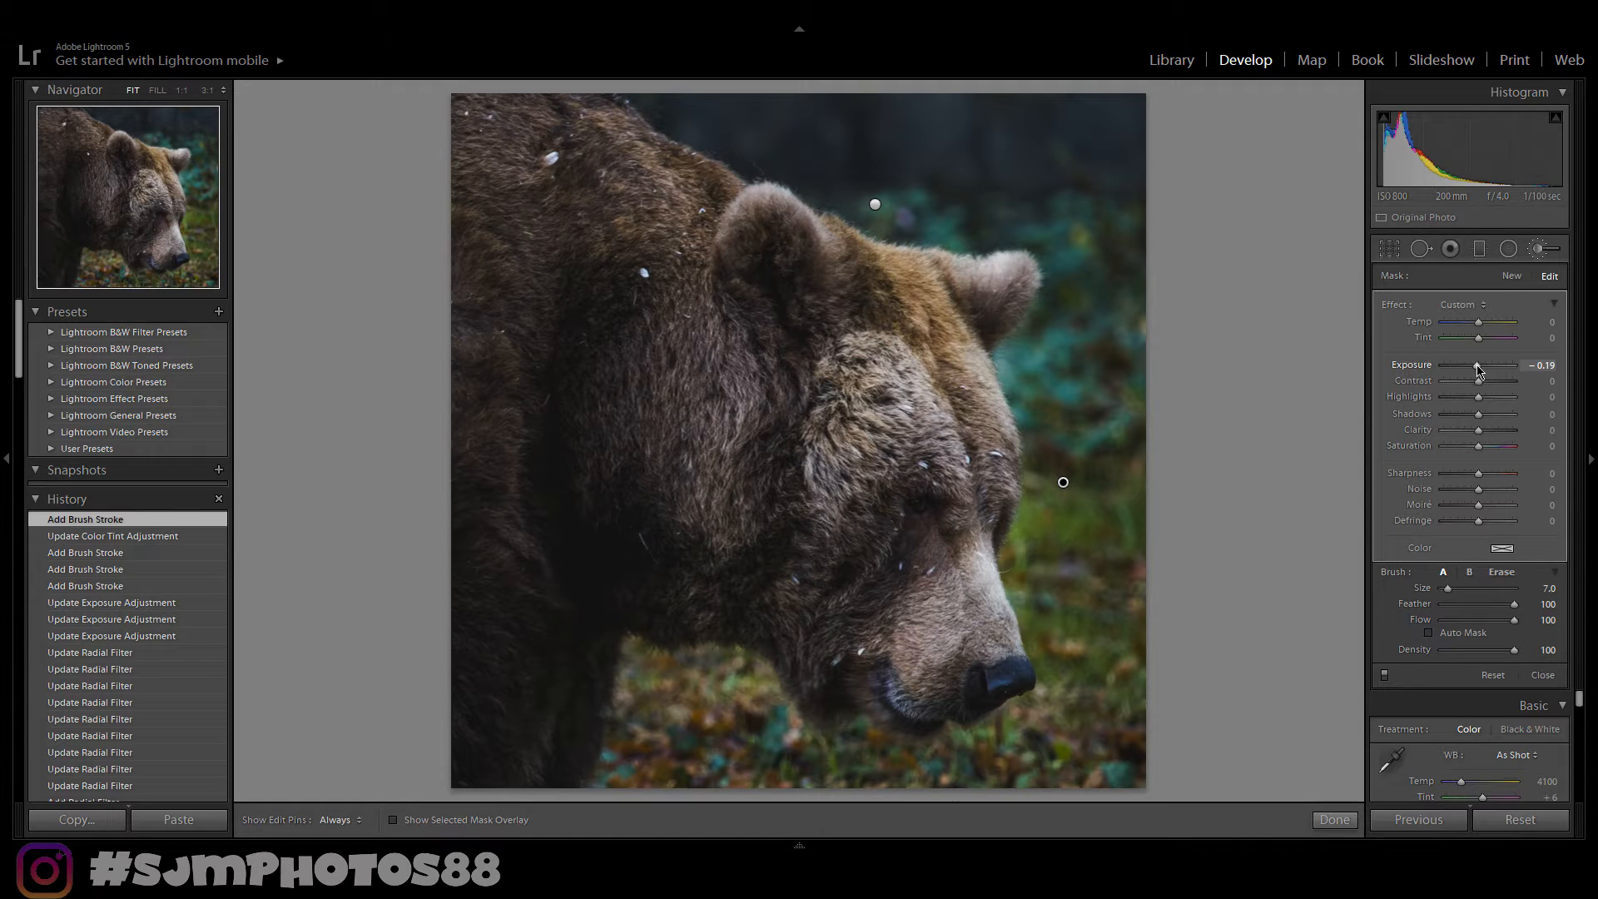
{"action": "key", "text": "y"}
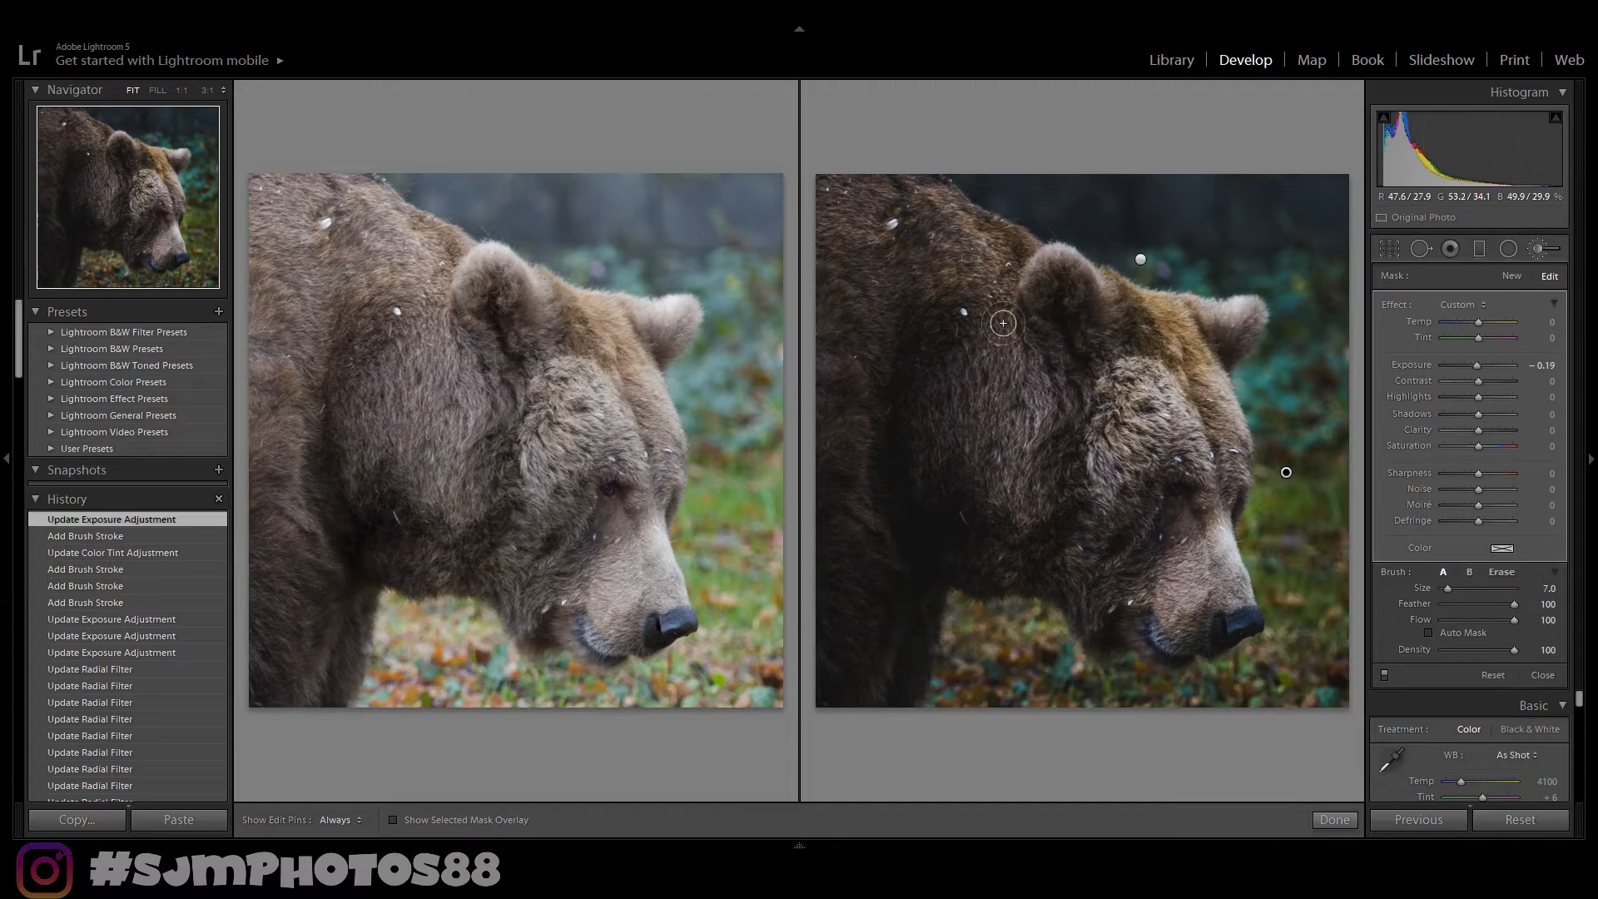
{"action": "left_click", "coordinate": [1335, 821]}
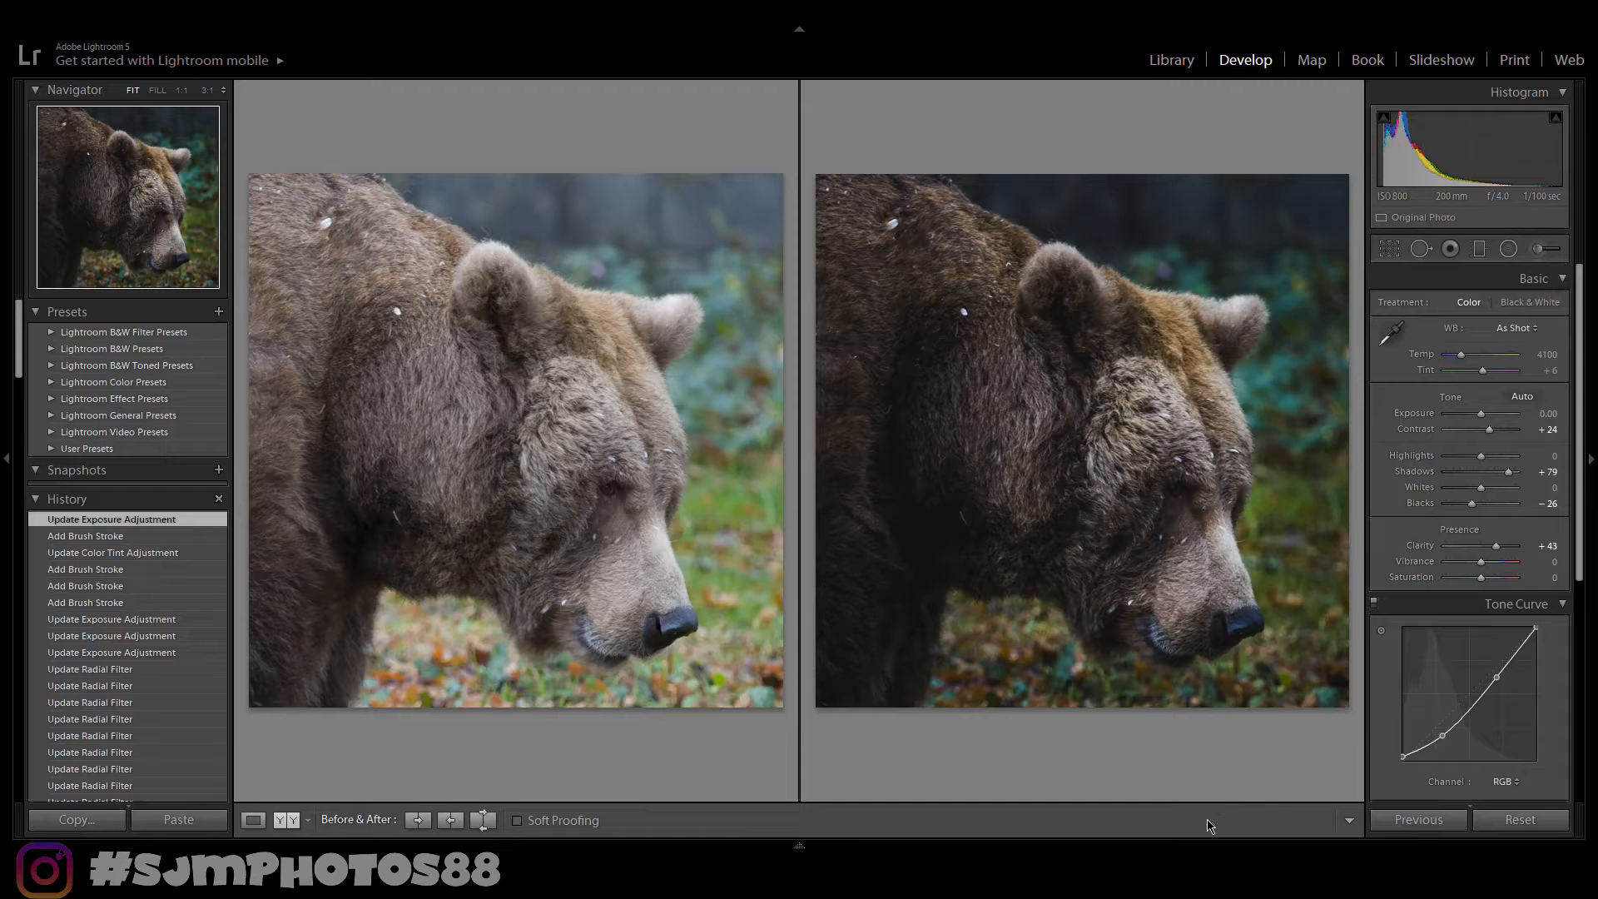
{"action": "key", "text": "y"}
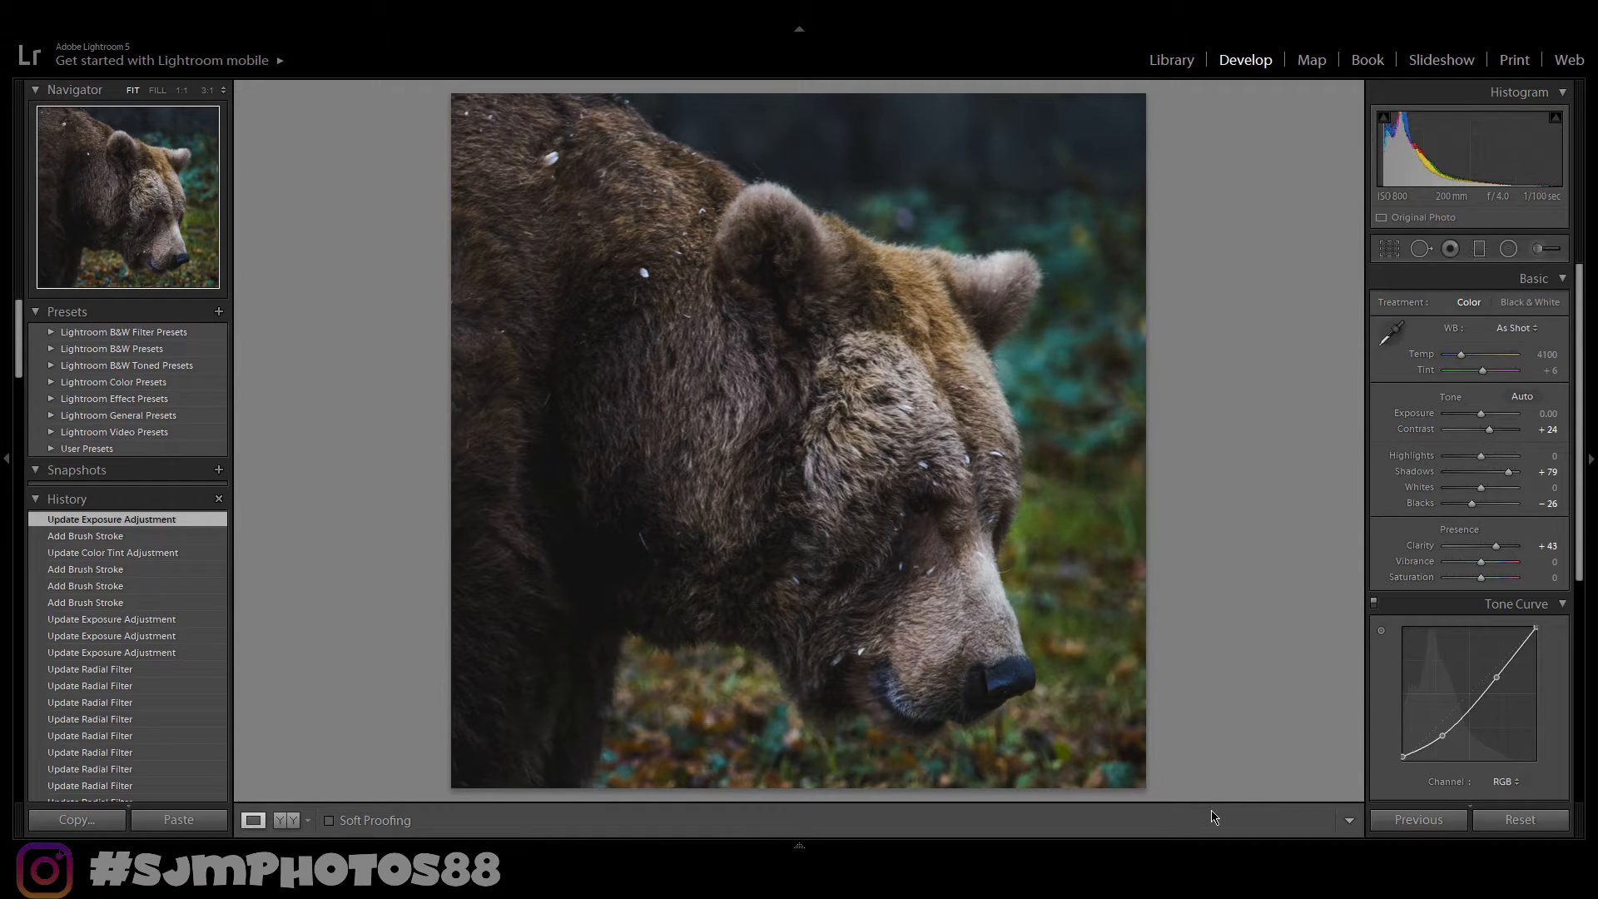
- Start a new adjustment brush at size 7 and paint strokes over the fur on the bear's forehead and head
{"action": "left_click", "coordinate": [1541, 250]}
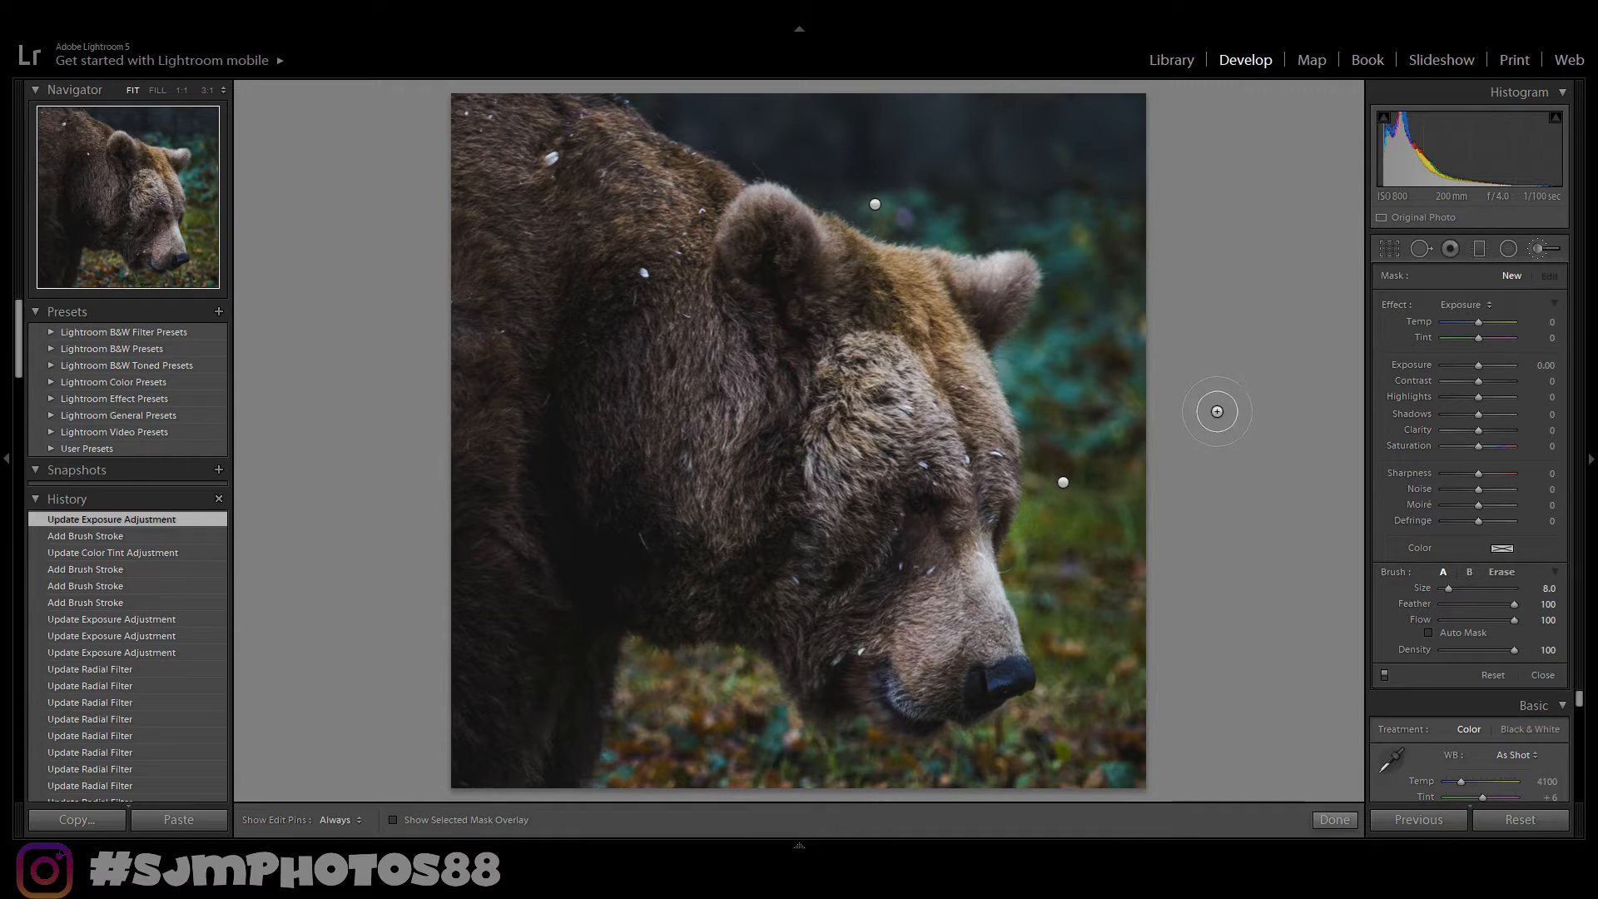
{"action": "scroll", "coordinate": [1217, 411], "scroll_direction": "down", "scroll_amount": 1}
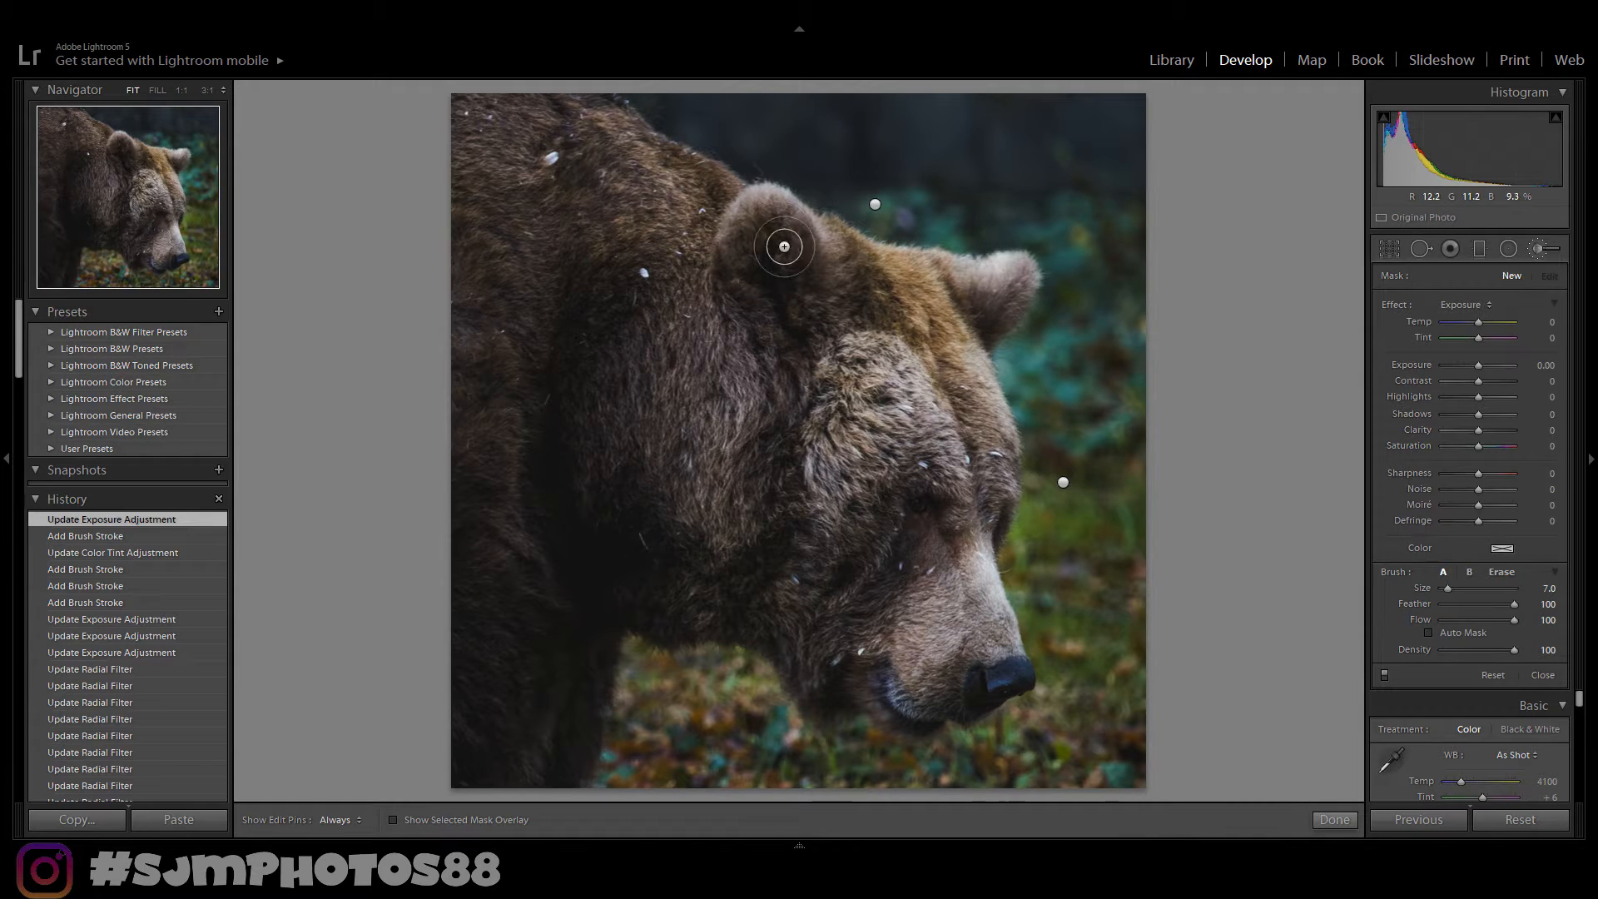
{"action": "key", "text": "h"}
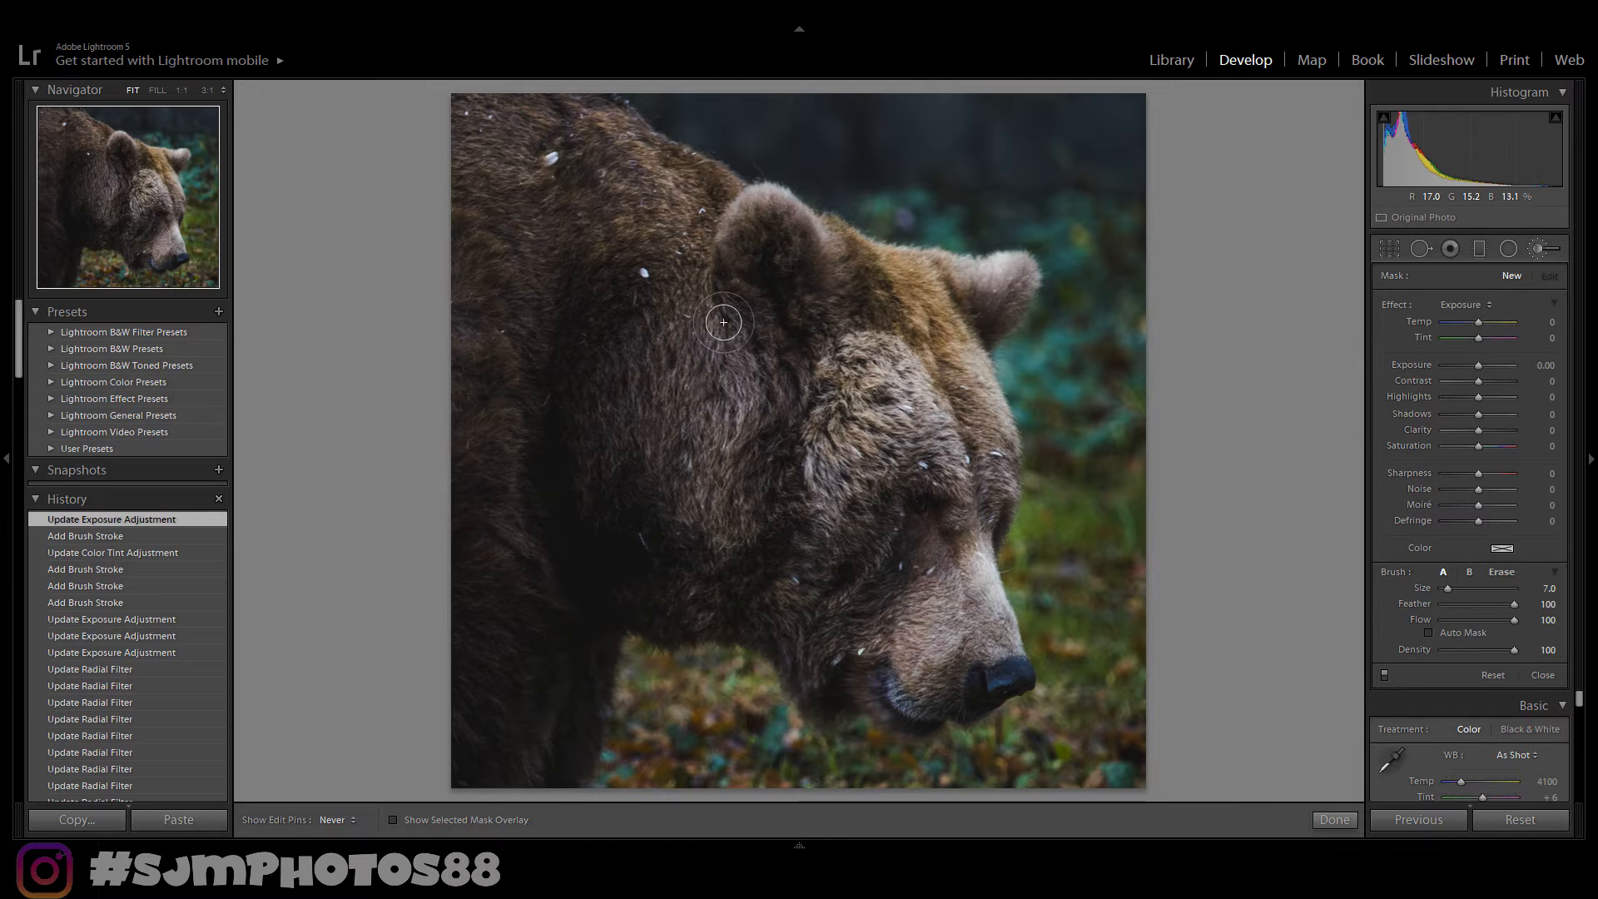
{"action": "left_click", "coordinate": [940, 314]}
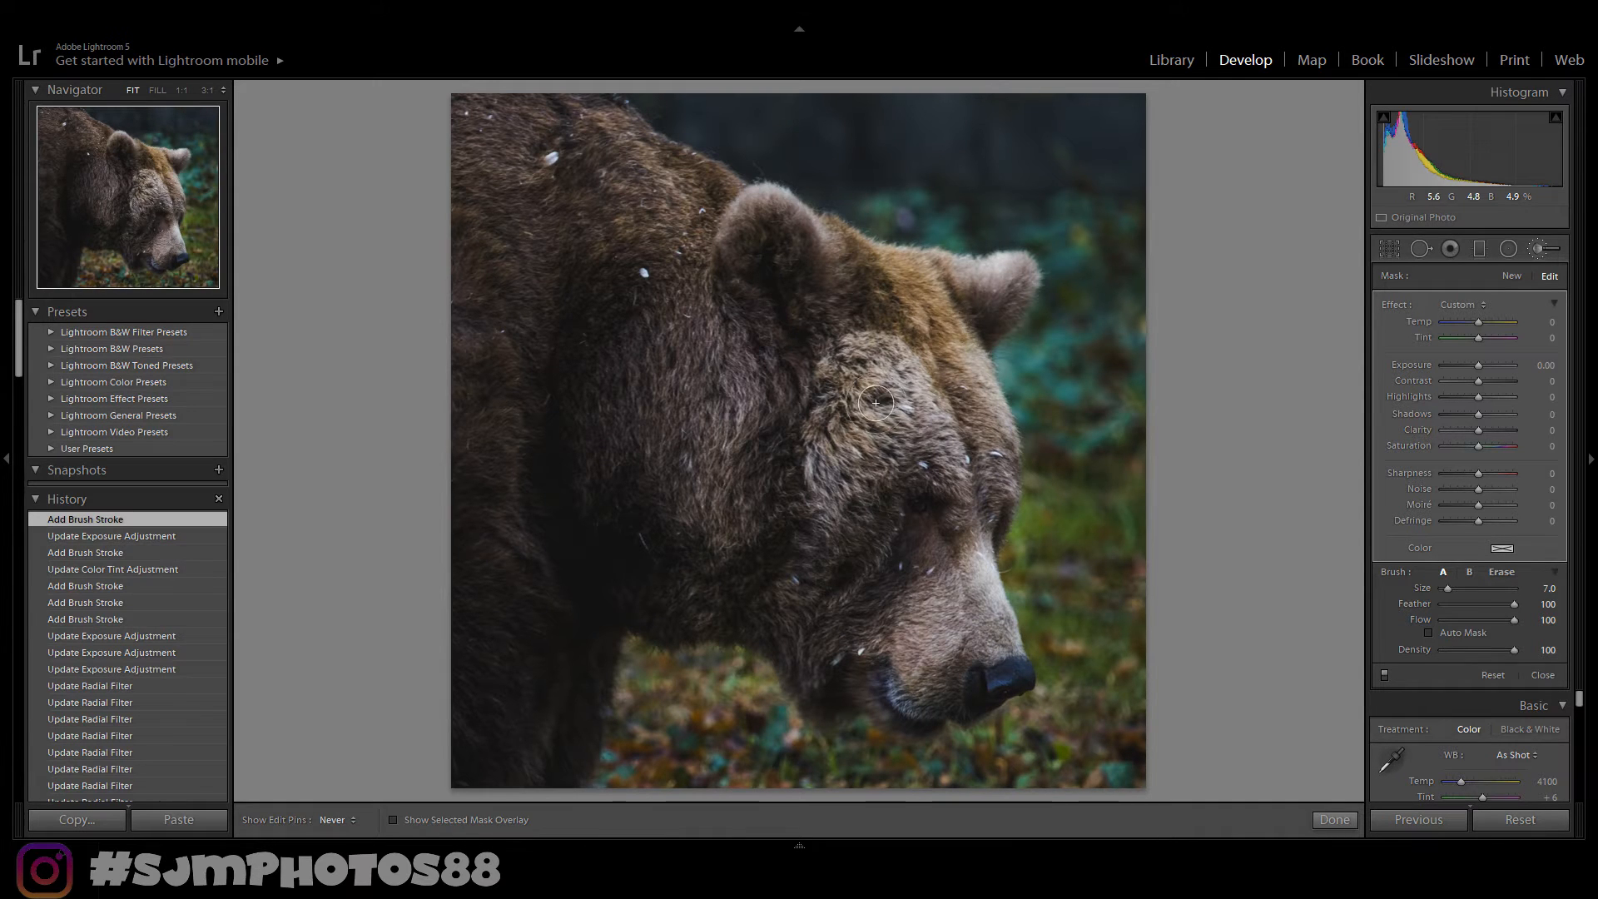
{"action": "key", "text": "h"}
{"action": "left_click", "coordinate": [832, 345]}
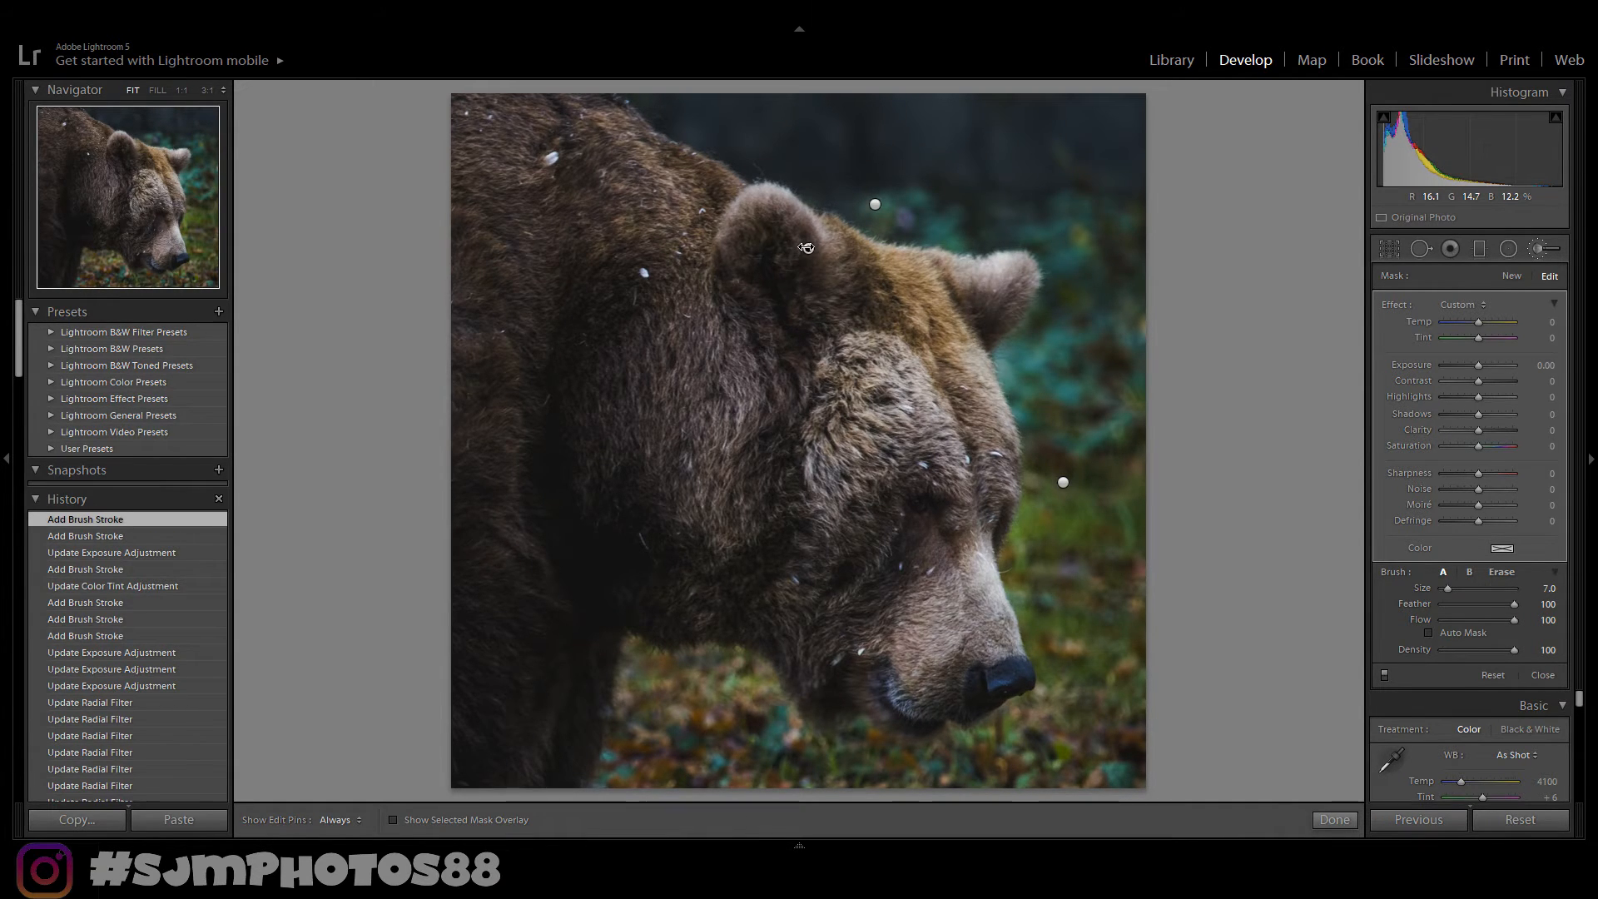
{"action": "key", "text": "h"}
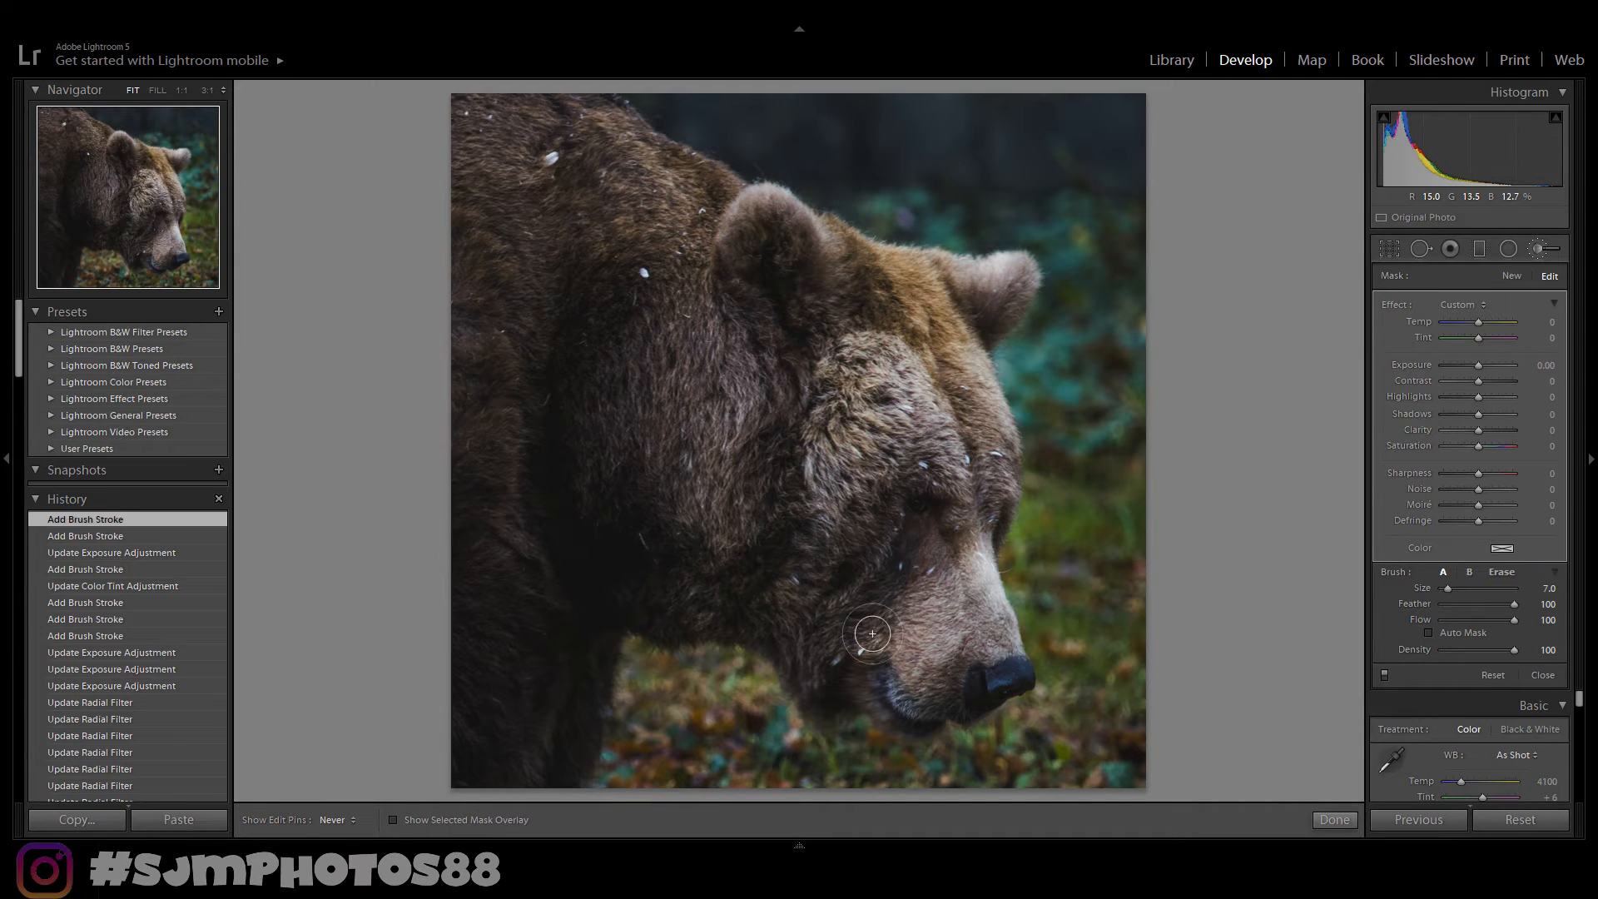
{"action": "left_click", "coordinate": [960, 403]}
{"action": "key", "text": "h"}
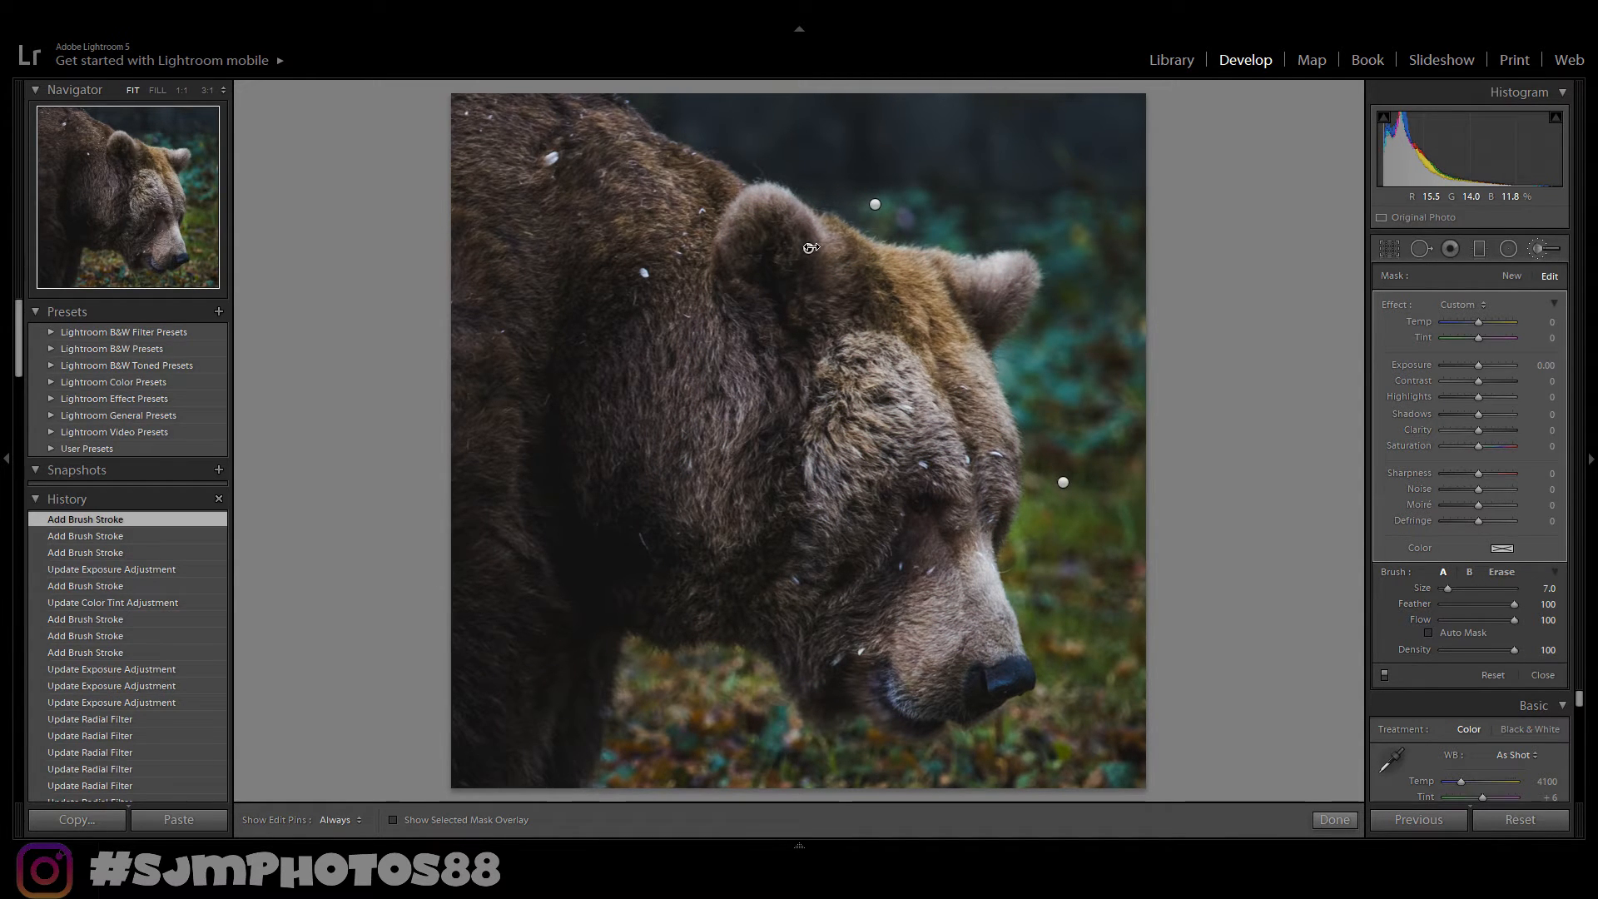
- Set the brush mask's highlights to -100 and add a stroke over the fur above the bear's eye
{"action": "left_click_drag", "start_coordinate": [1479, 397], "coordinate": [1431, 403]}
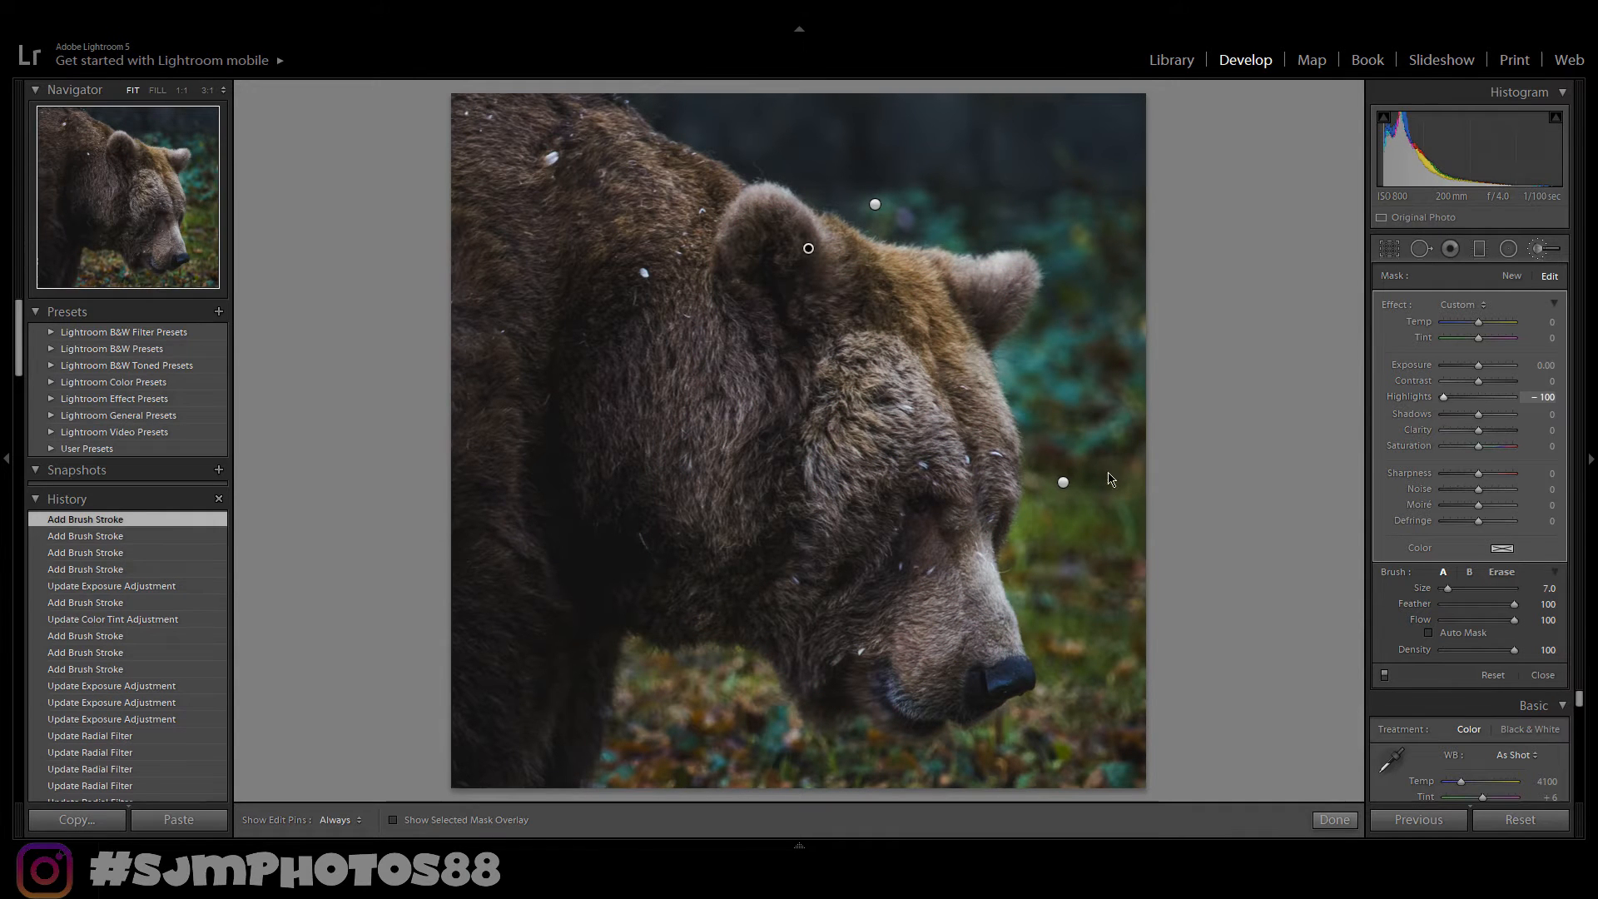
{"action": "key", "text": "h"}
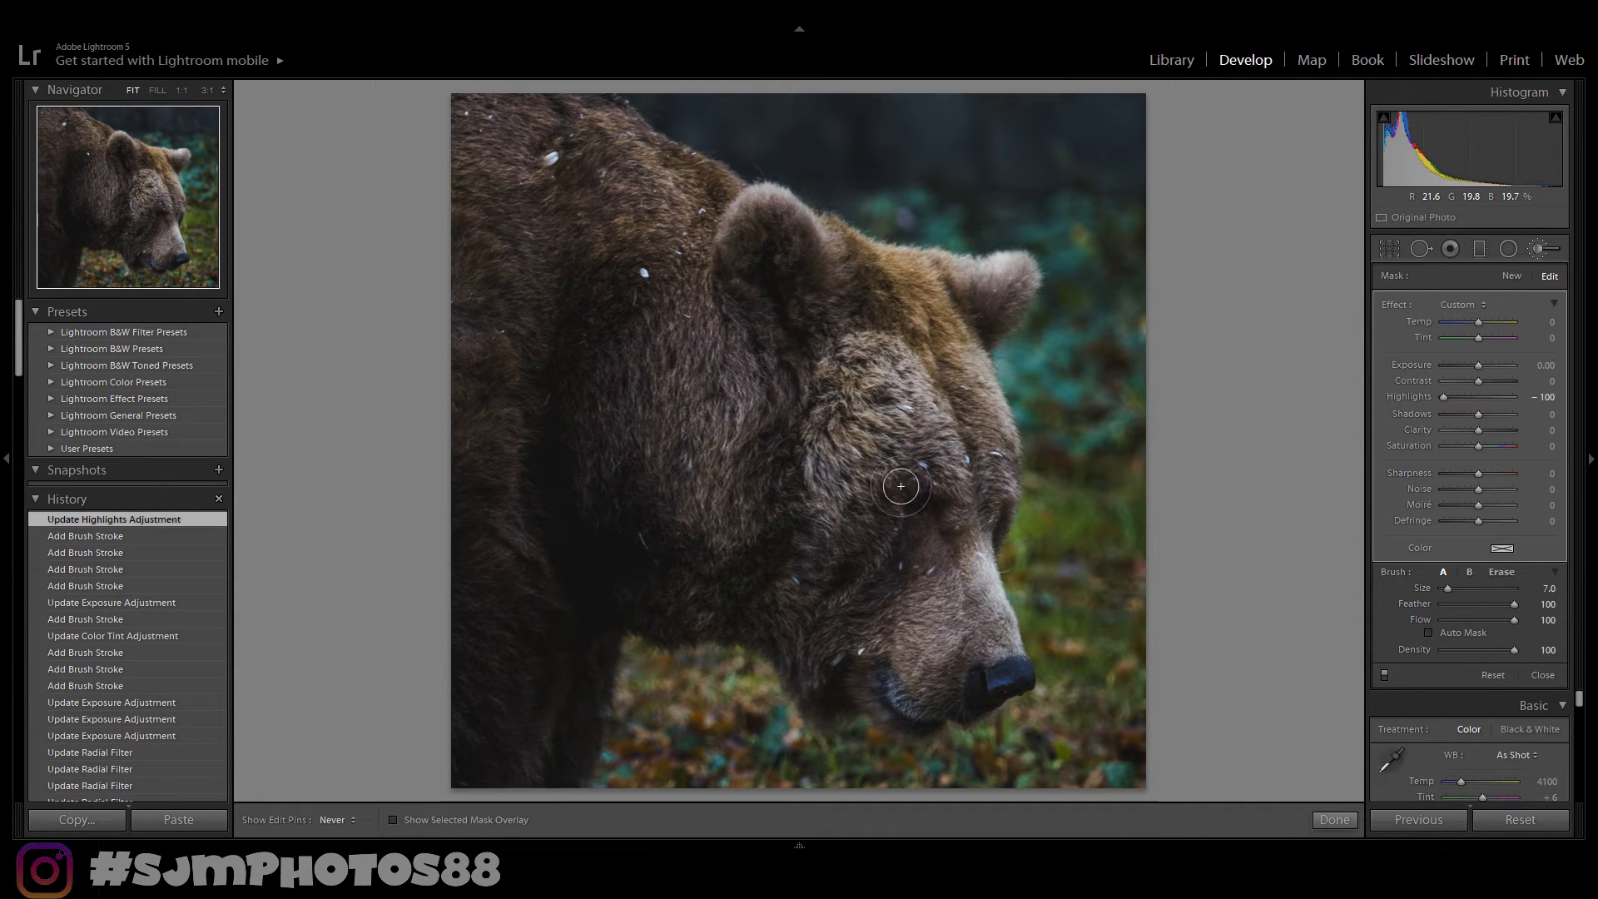
{"action": "left_click_drag", "start_coordinate": [901, 486], "coordinate": [902, 467]}
{"action": "key", "text": "h"}
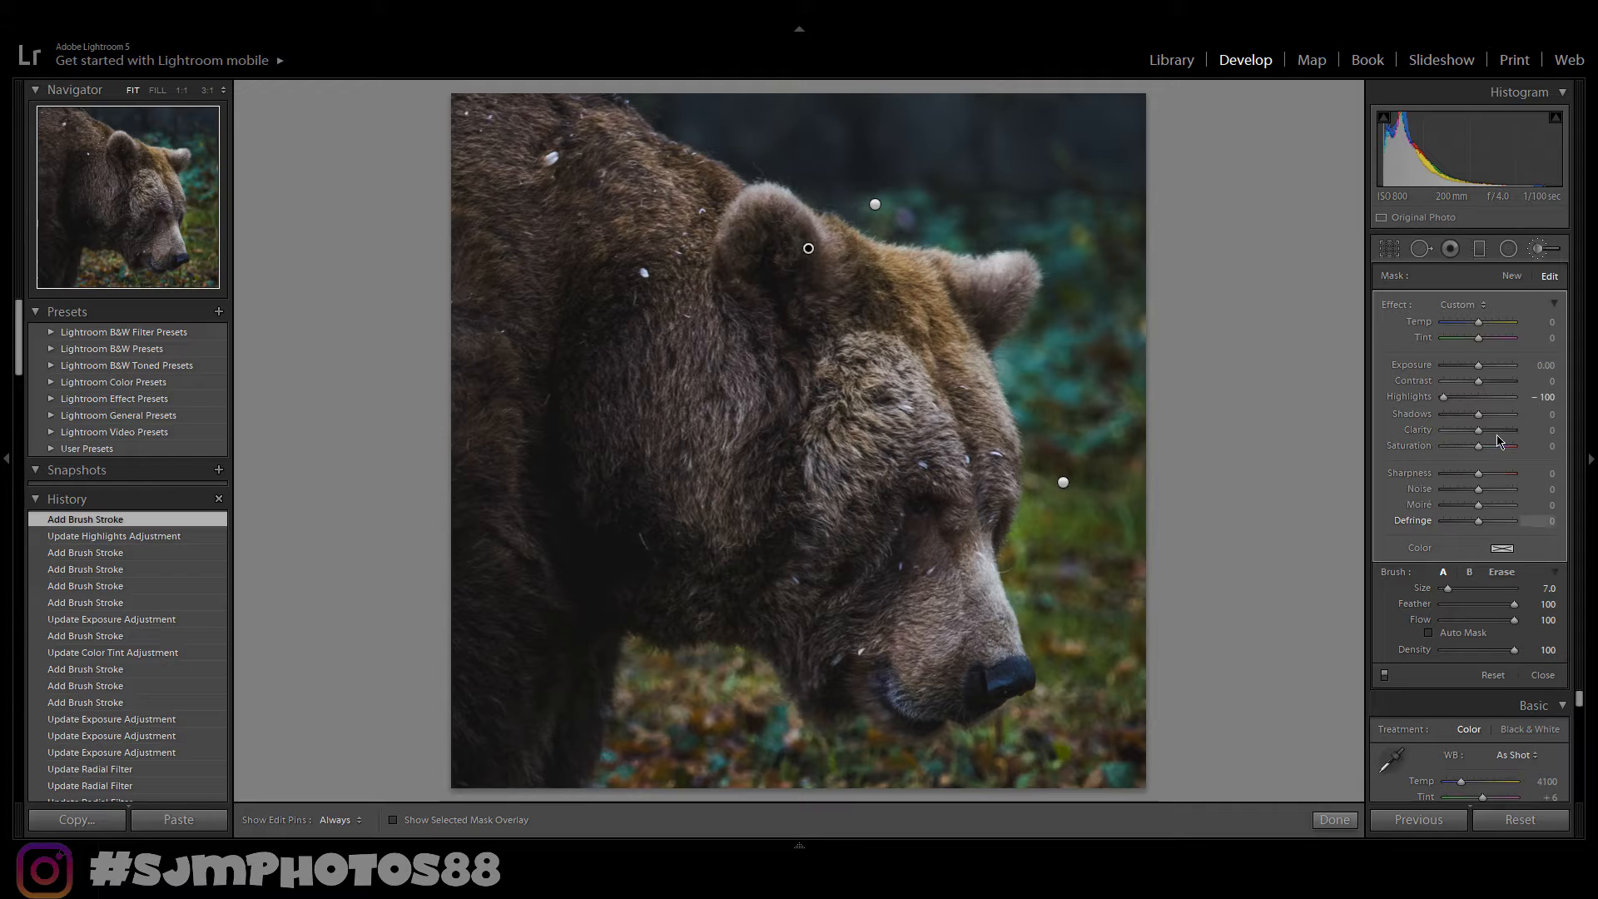
- Set the mask's clarity to 40 and exposure to 0.48, compare before and after, and finish the brush
{"action": "left_click_drag", "start_coordinate": [1480, 435], "coordinate": [1493, 433]}
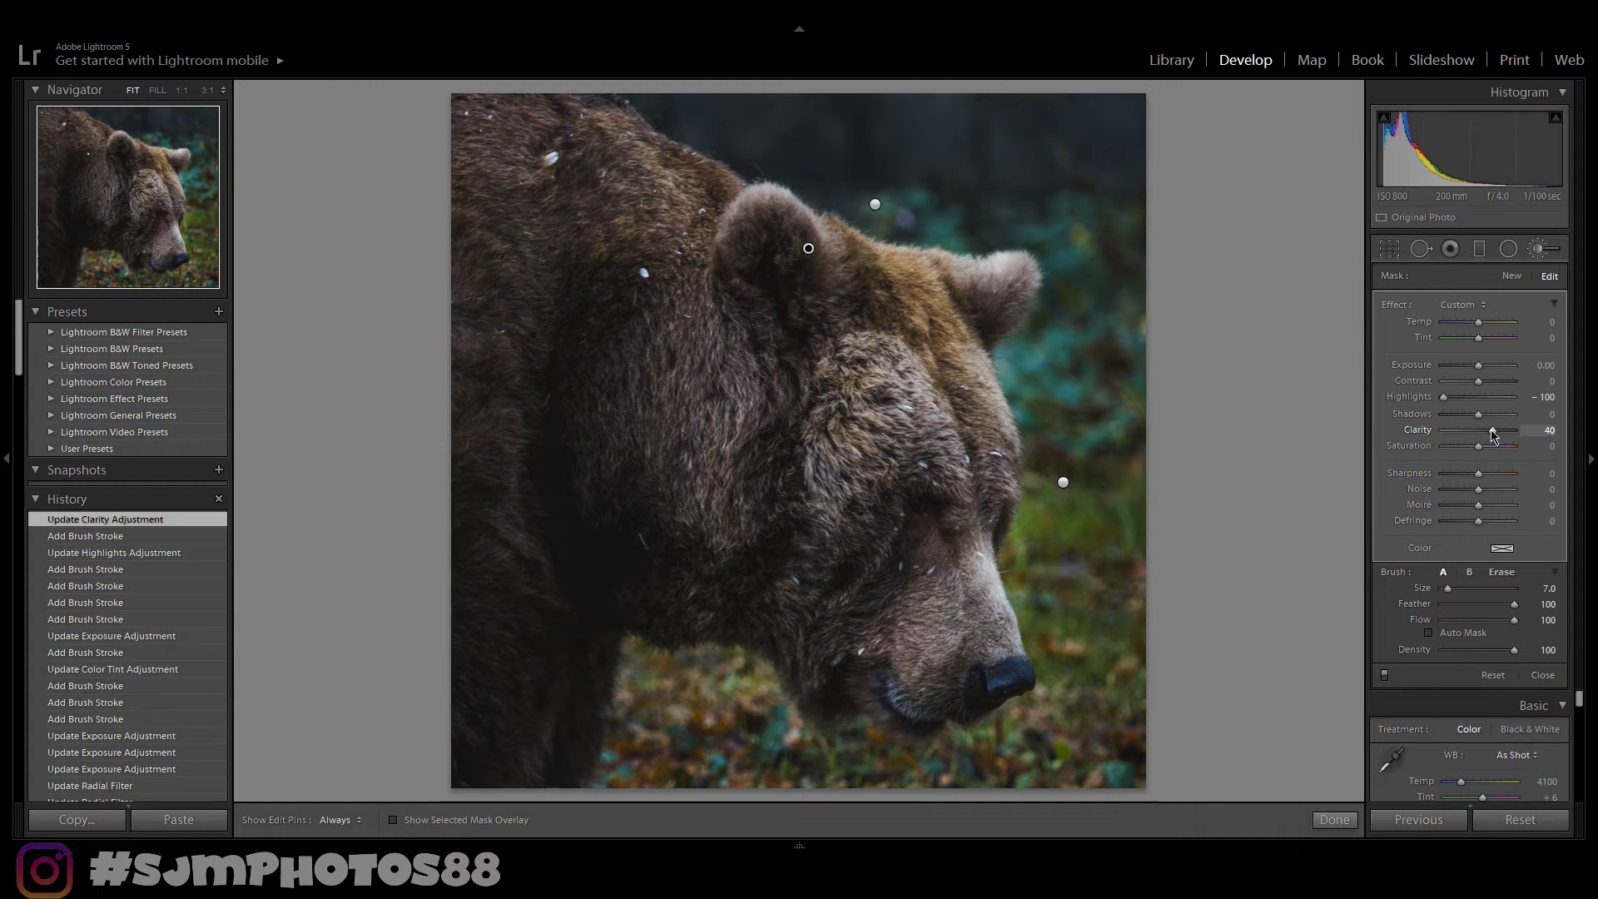
{"action": "key", "text": "y"}
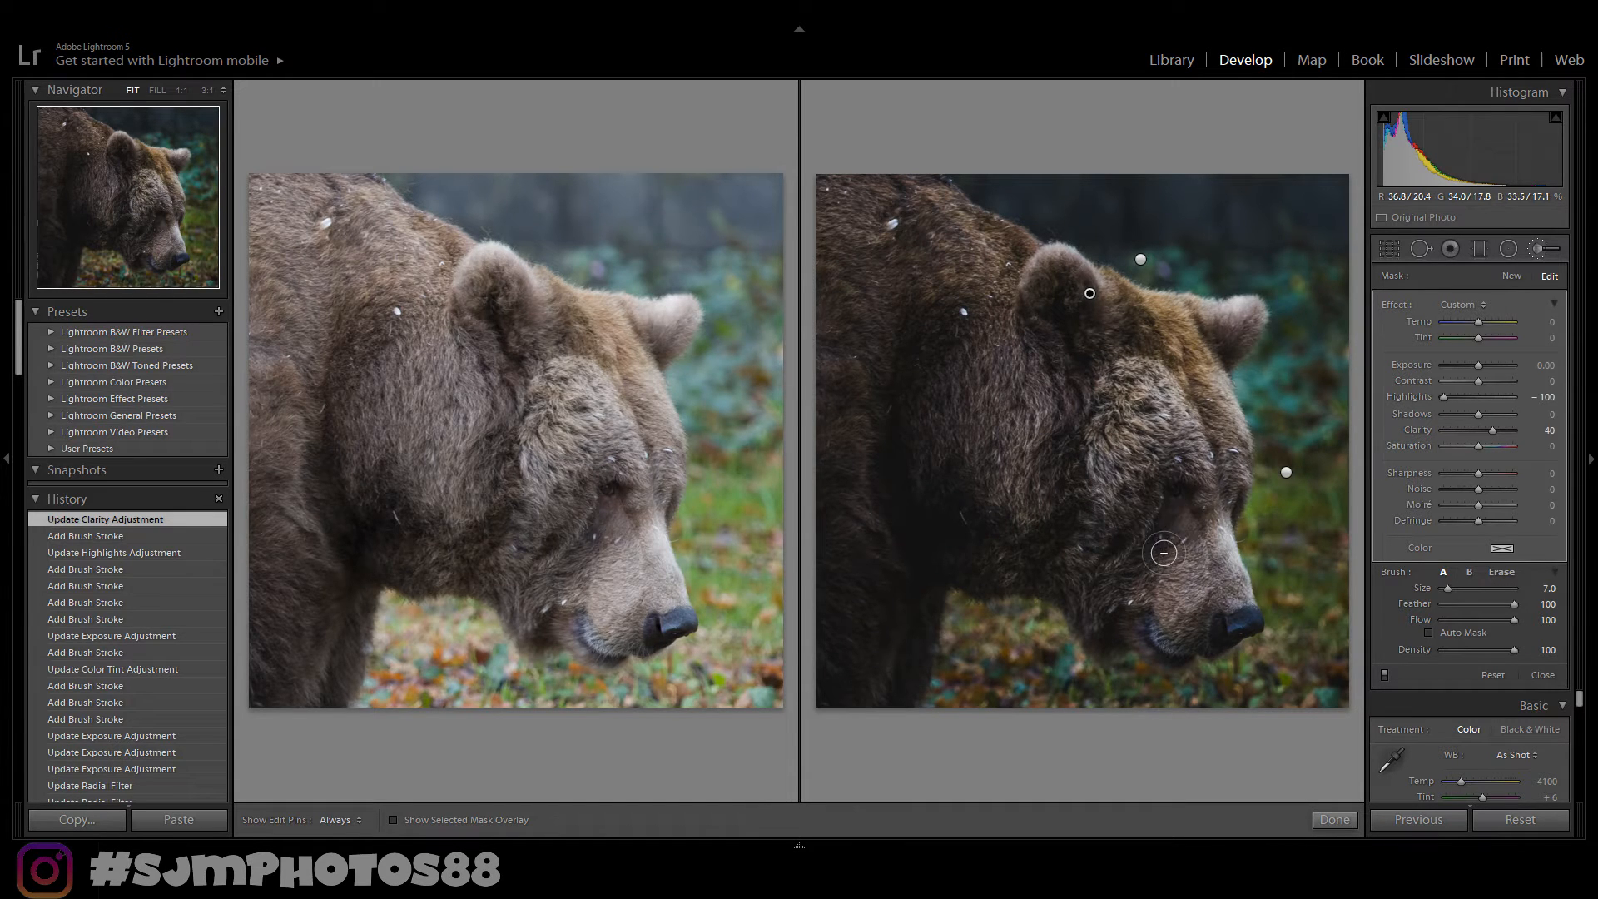
{"action": "key", "text": "y"}
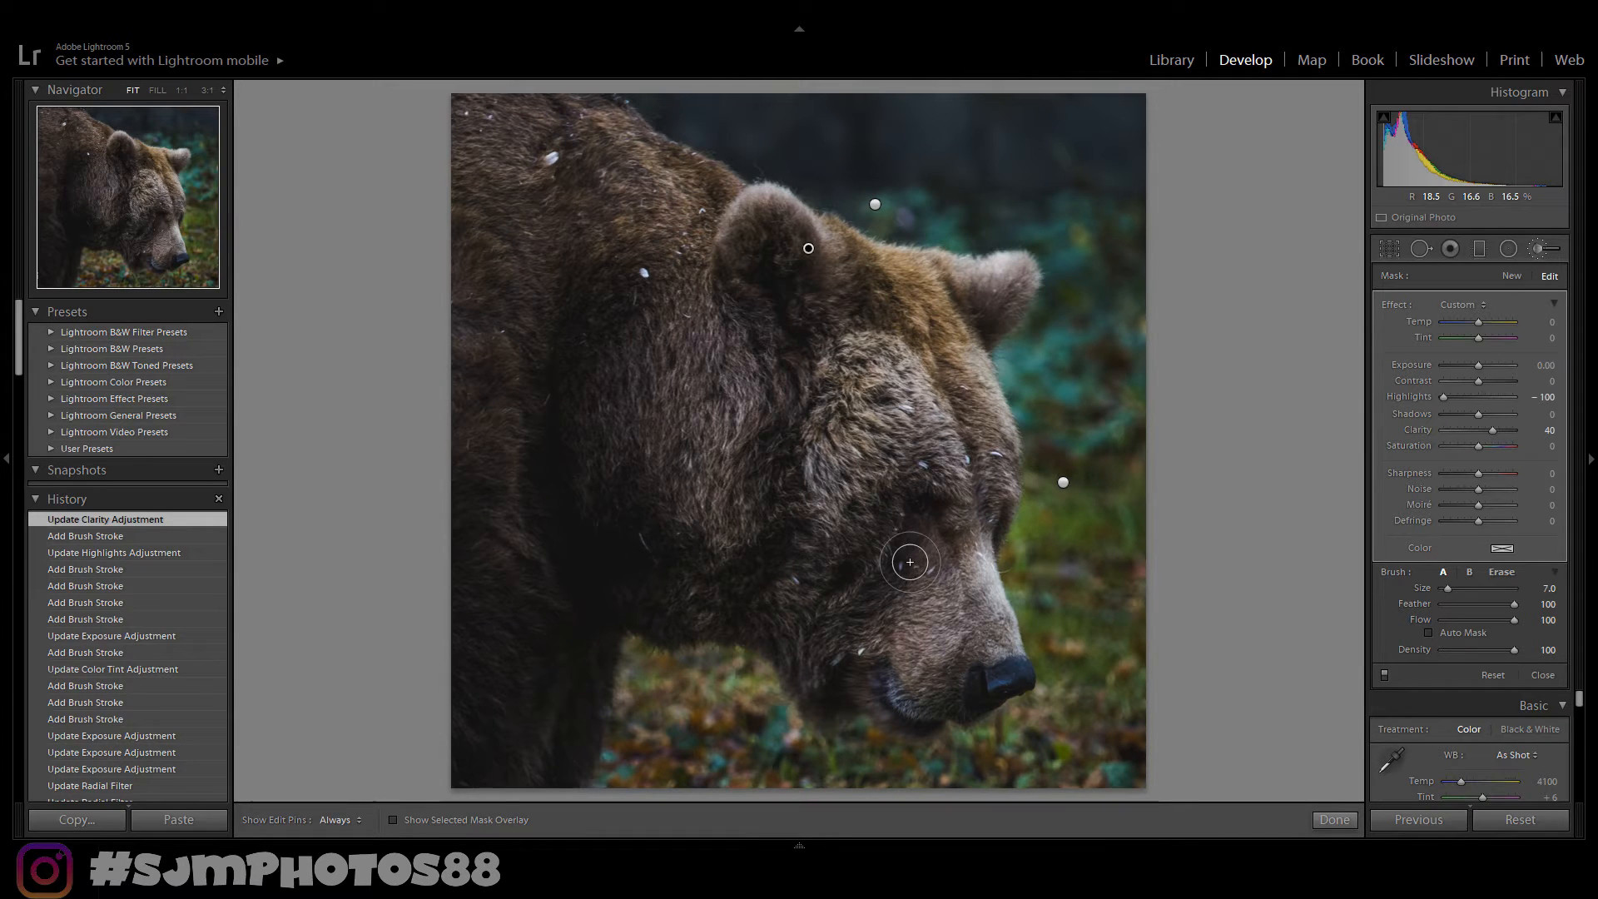
{"action": "left_click", "coordinate": [1483, 373]}
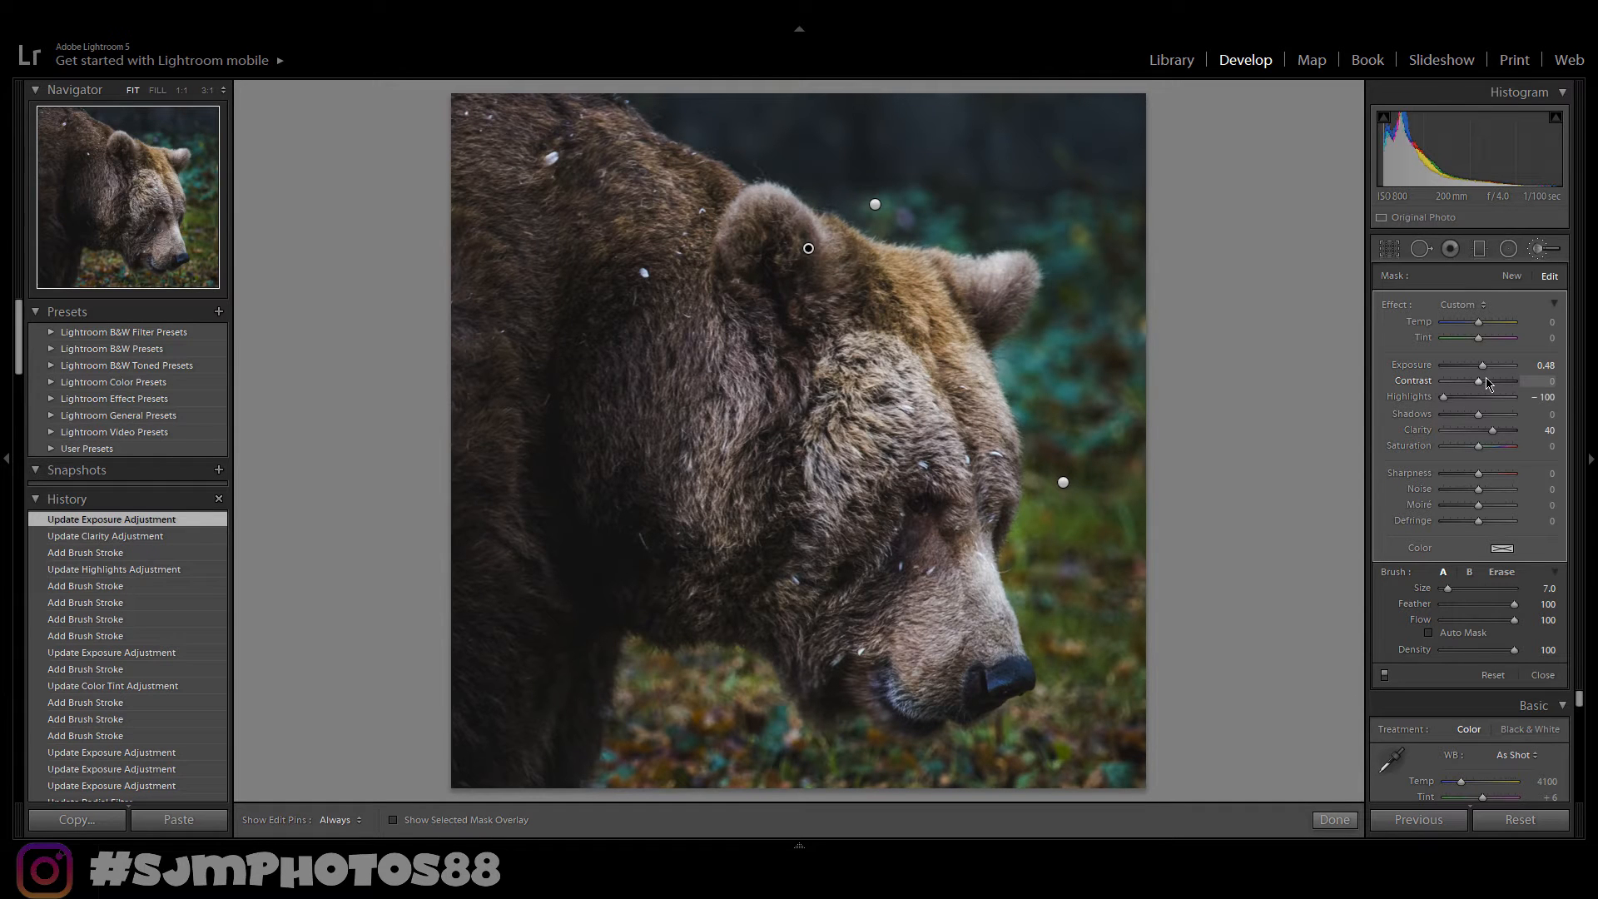
{"action": "left_click", "coordinate": [1335, 820]}
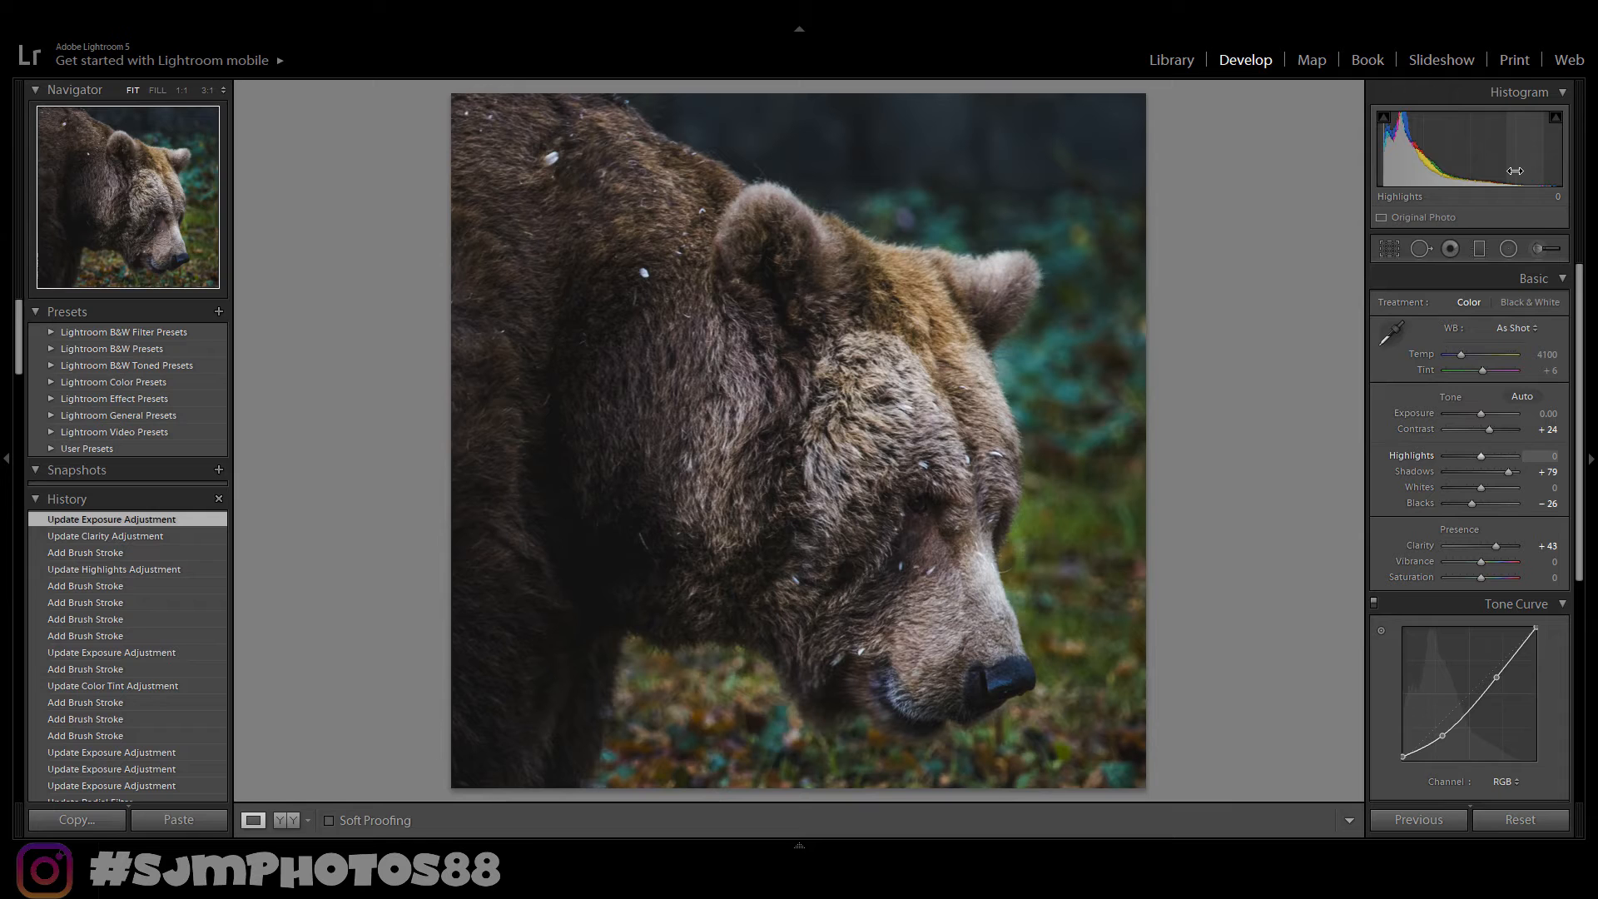
- Brush a size 5 mask over the bear's nose, set its exposure to 0.67, and finish the brush
{"action": "left_click", "coordinate": [1541, 248]}
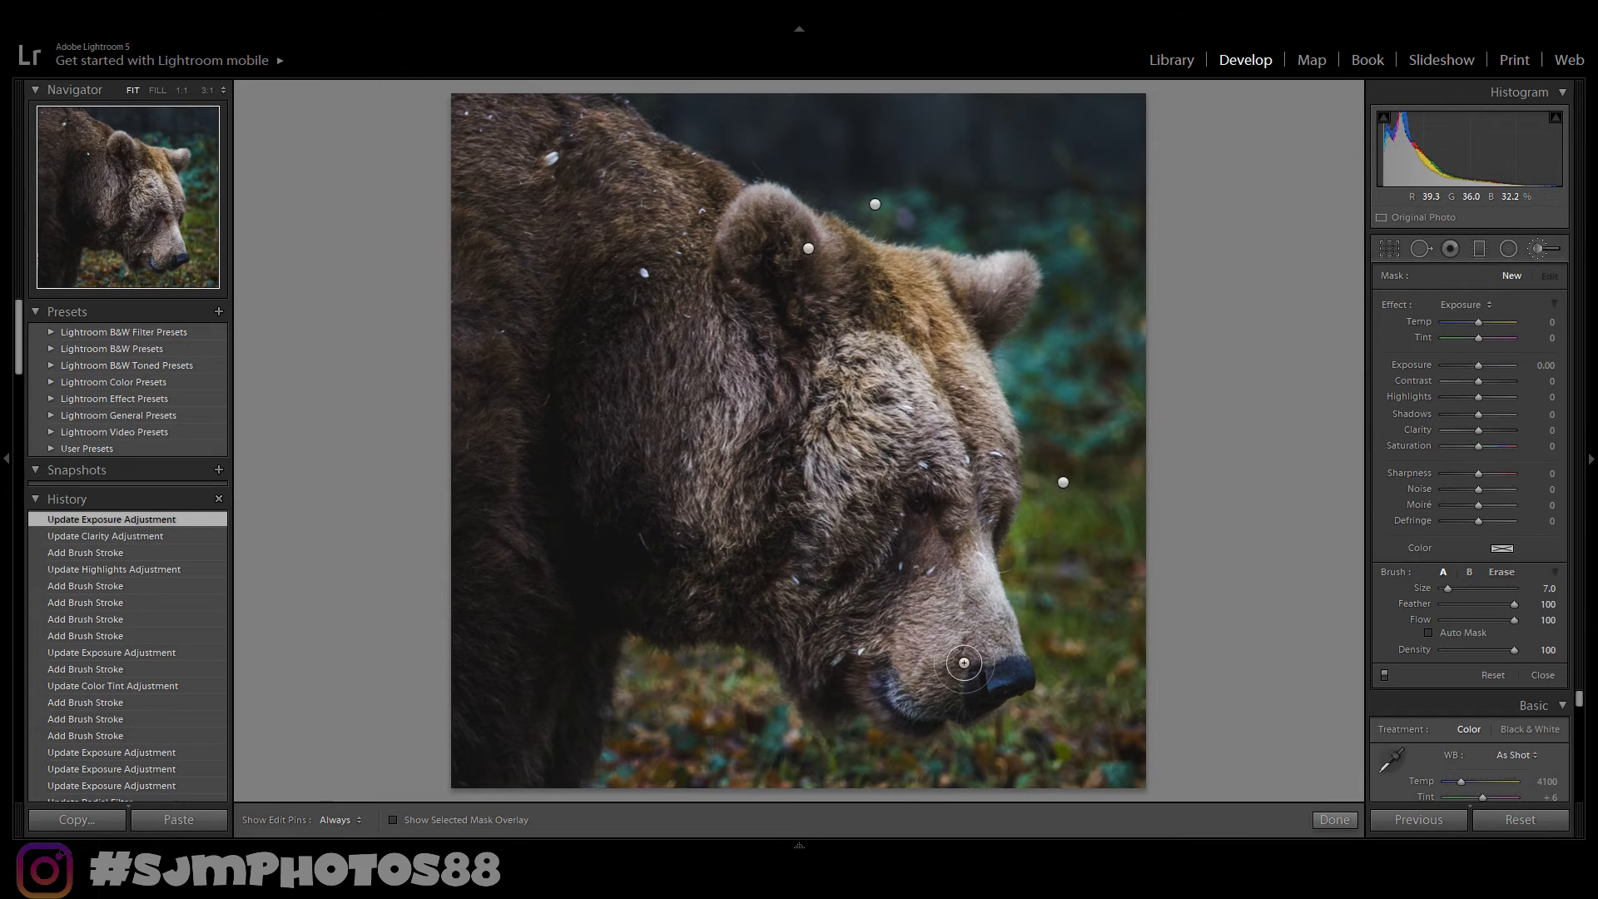
{"action": "scroll", "coordinate": [989, 673], "scroll_direction": "down", "scroll_amount": 2}
{"action": "key", "text": "h"}
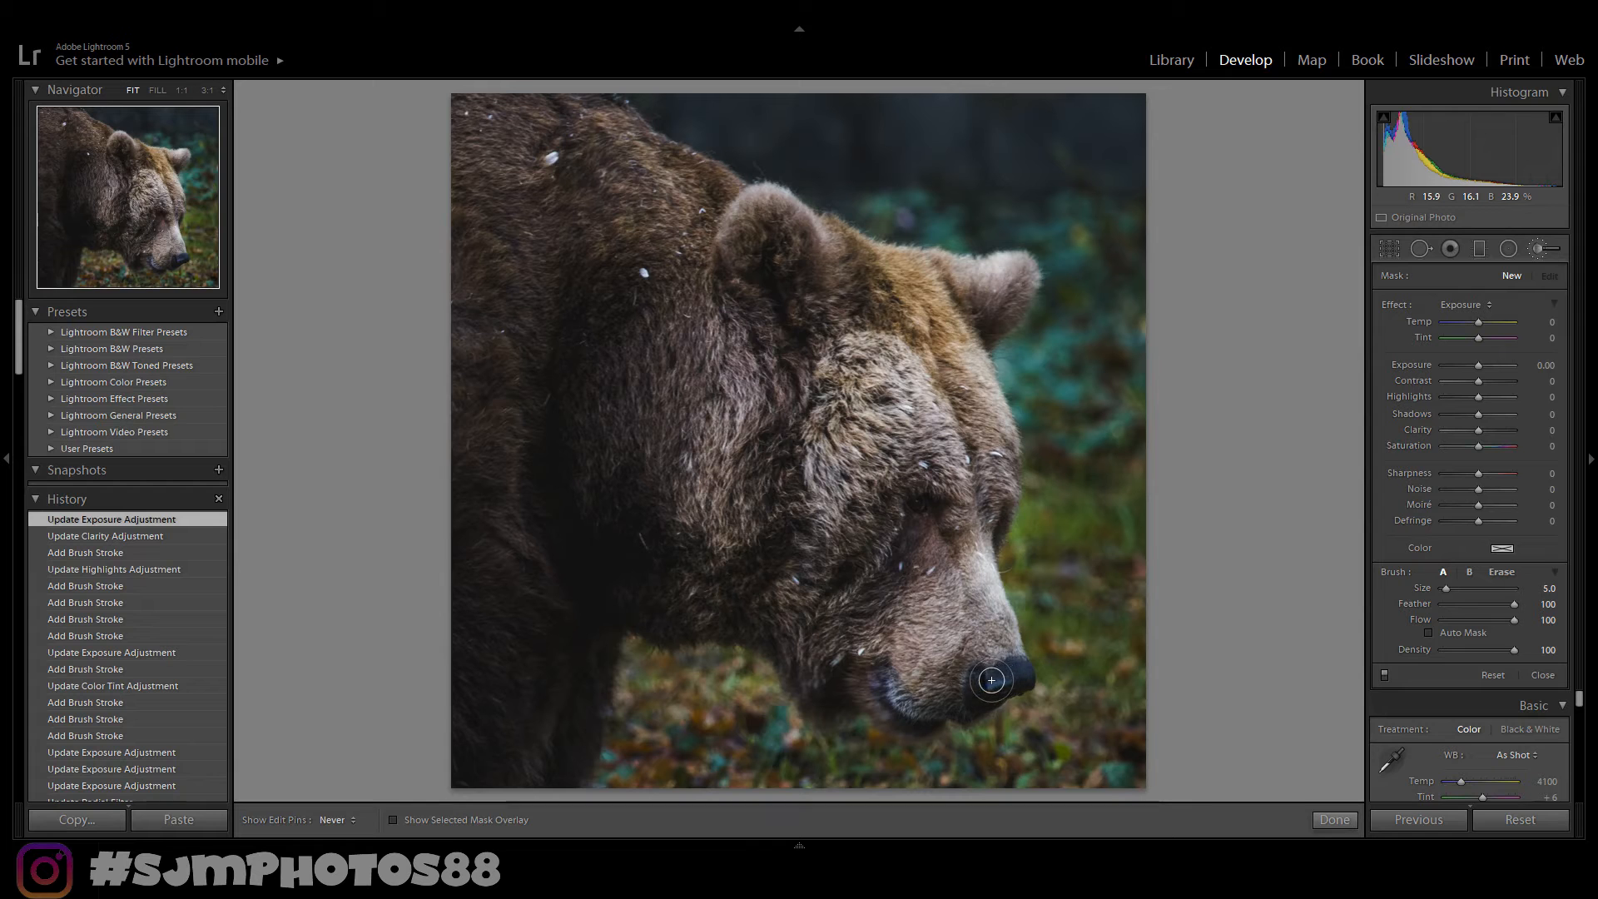
{"action": "left_click_drag", "start_coordinate": [991, 680], "coordinate": [1006, 676]}
{"action": "key", "text": "h"}
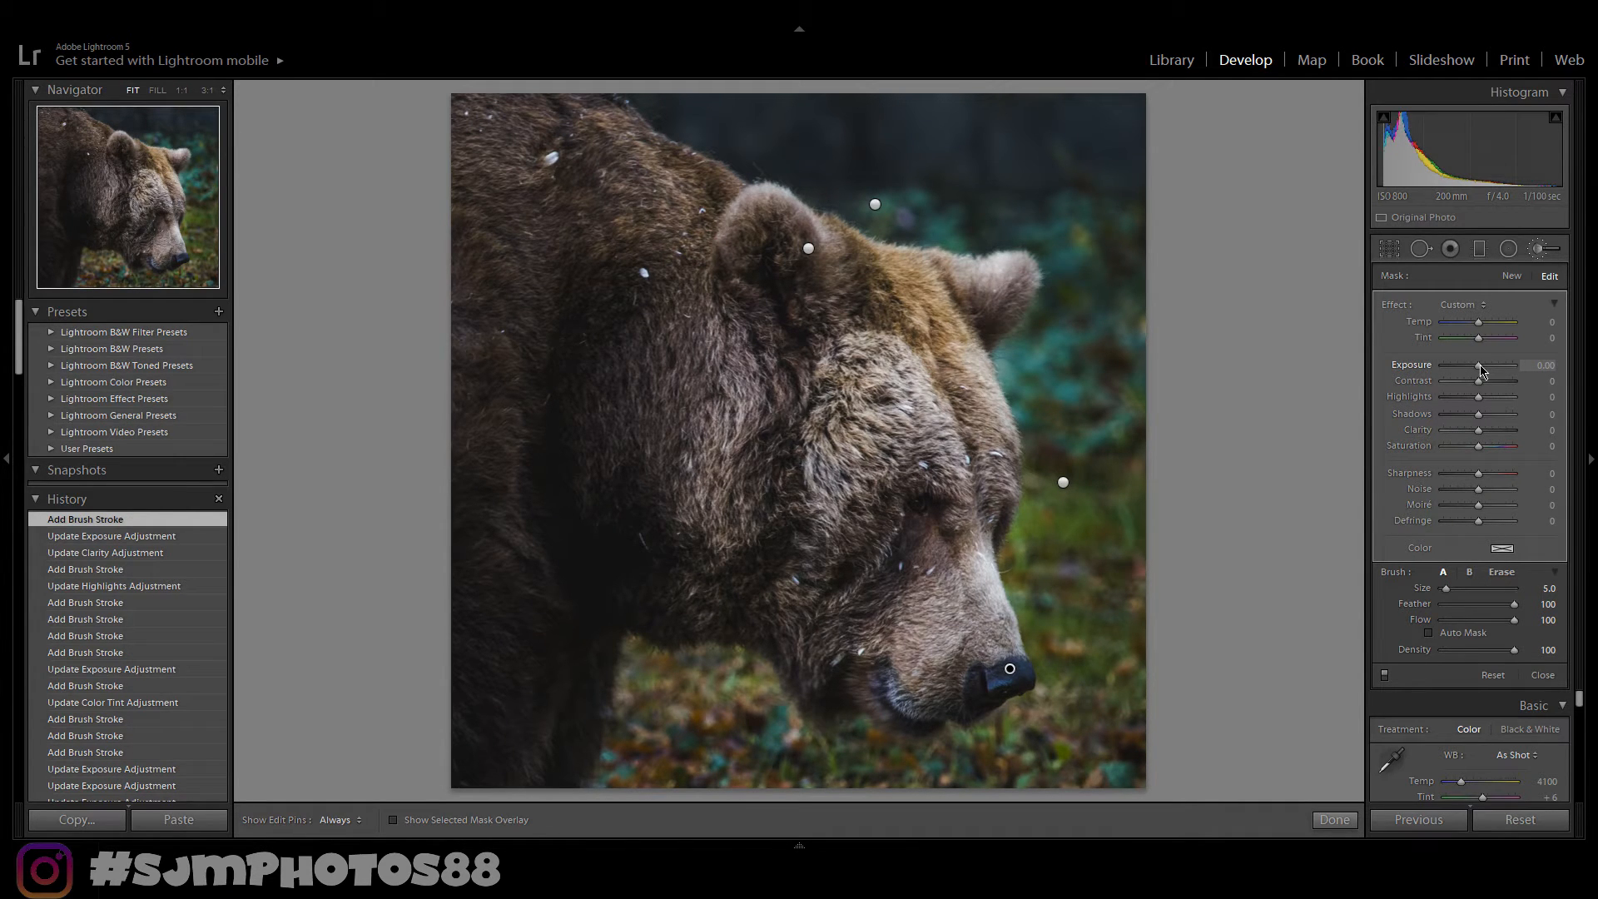
{"action": "left_click_drag", "start_coordinate": [1481, 368], "coordinate": [1487, 367]}
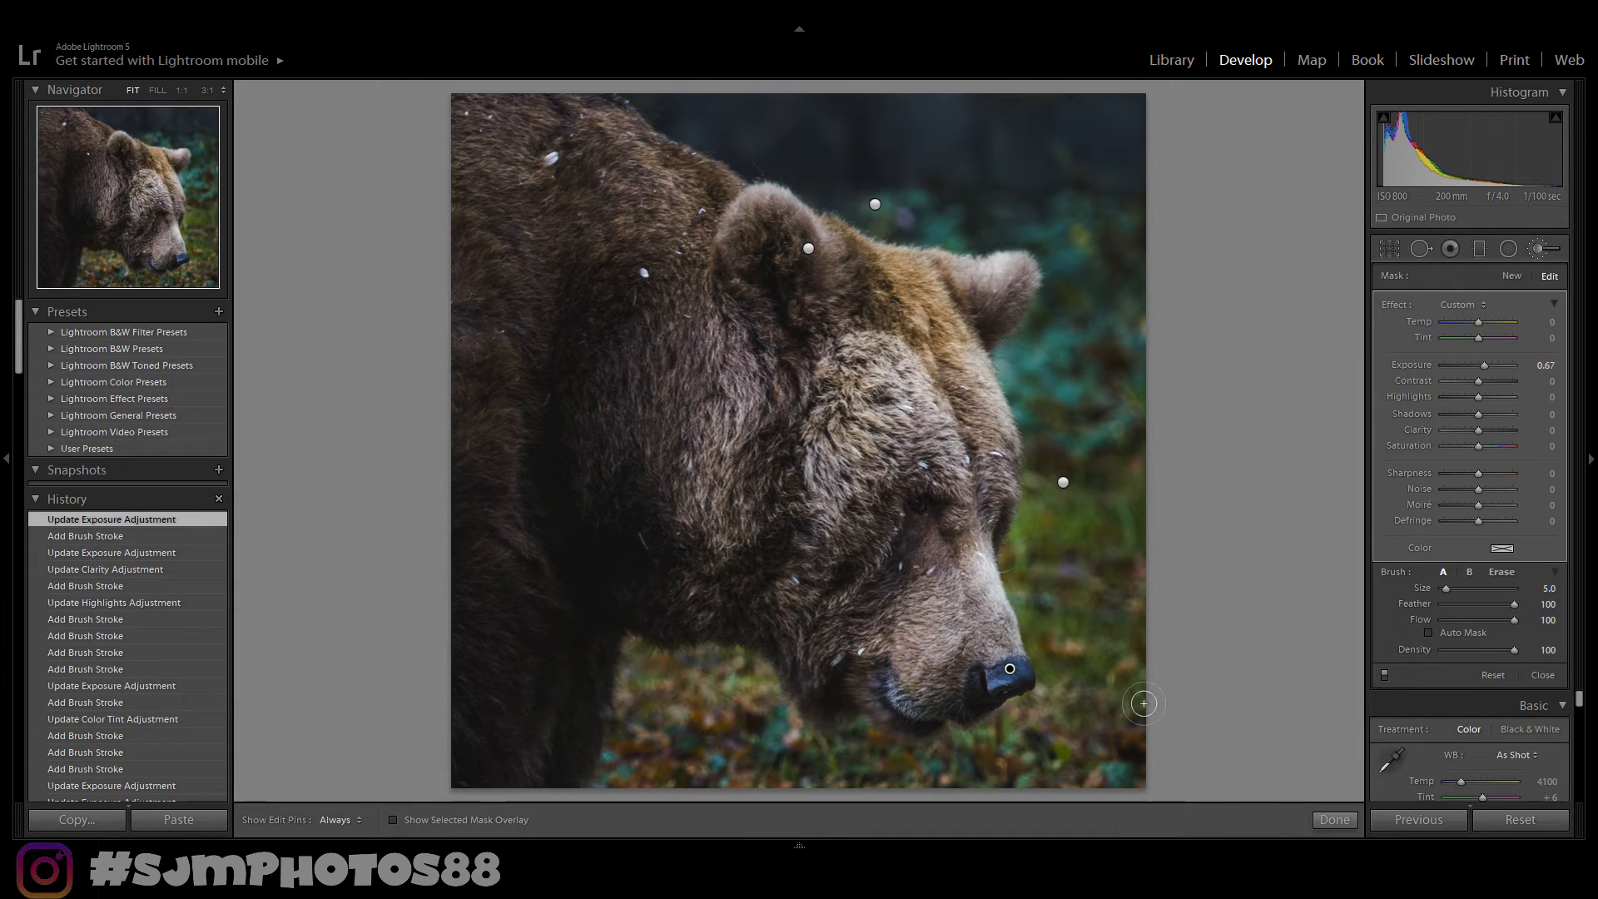
{"action": "left_click", "coordinate": [1333, 820]}
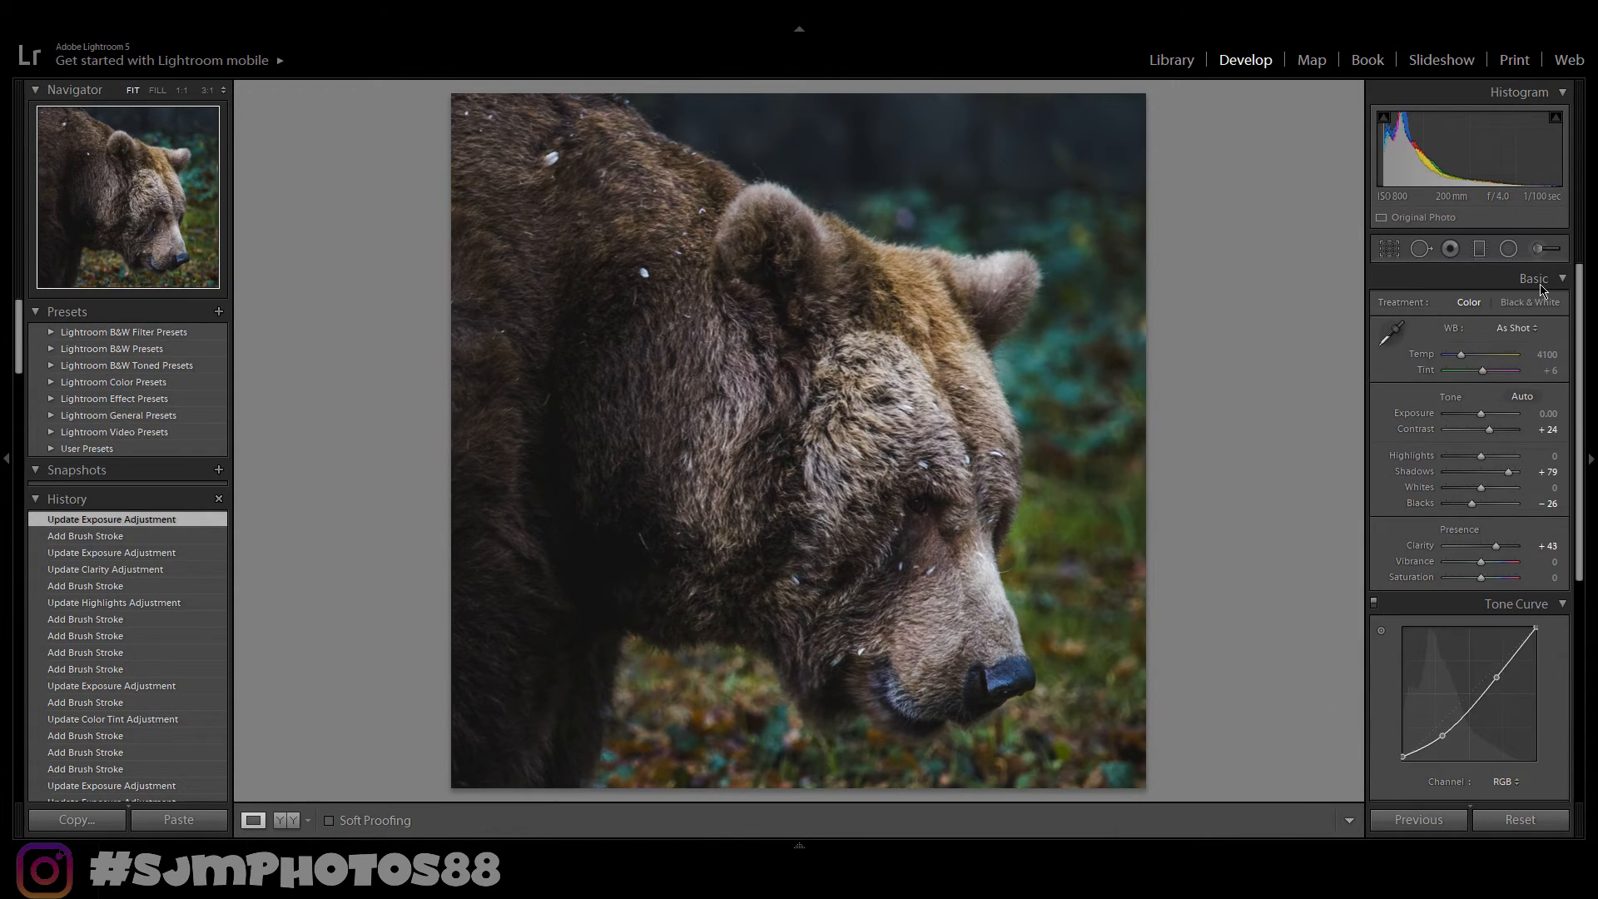
- Zoom in on the bear's eye and paint a size 3 brush mask over it with temperature 90 and exposure 1.62
{"action": "left_click", "coordinate": [1546, 248]}
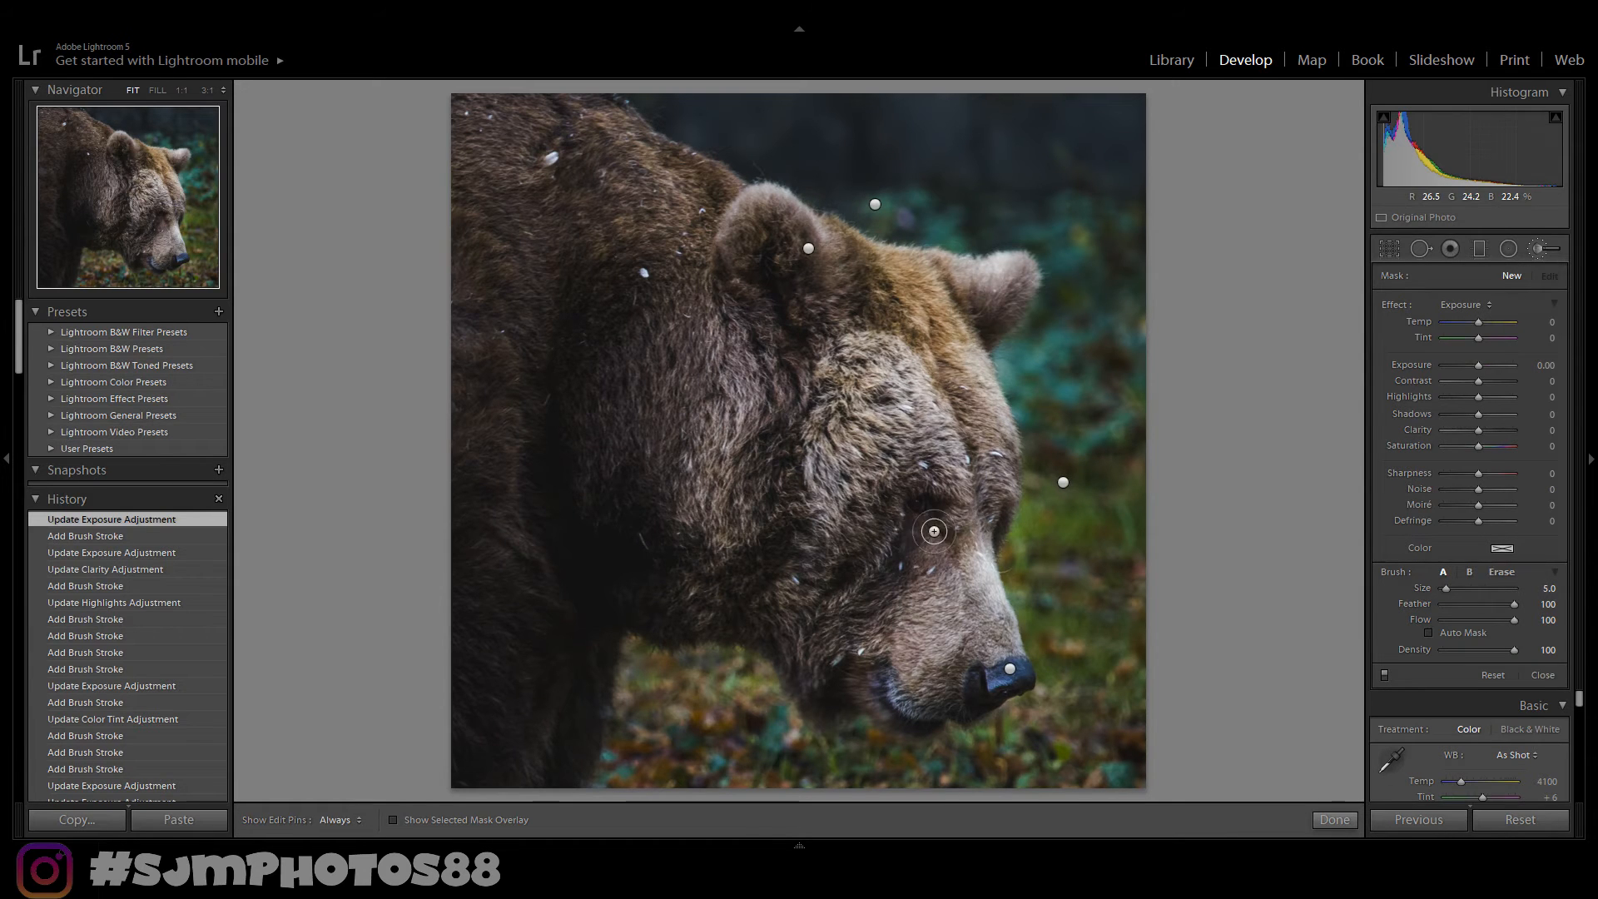
{"action": "key", "text": "k"}
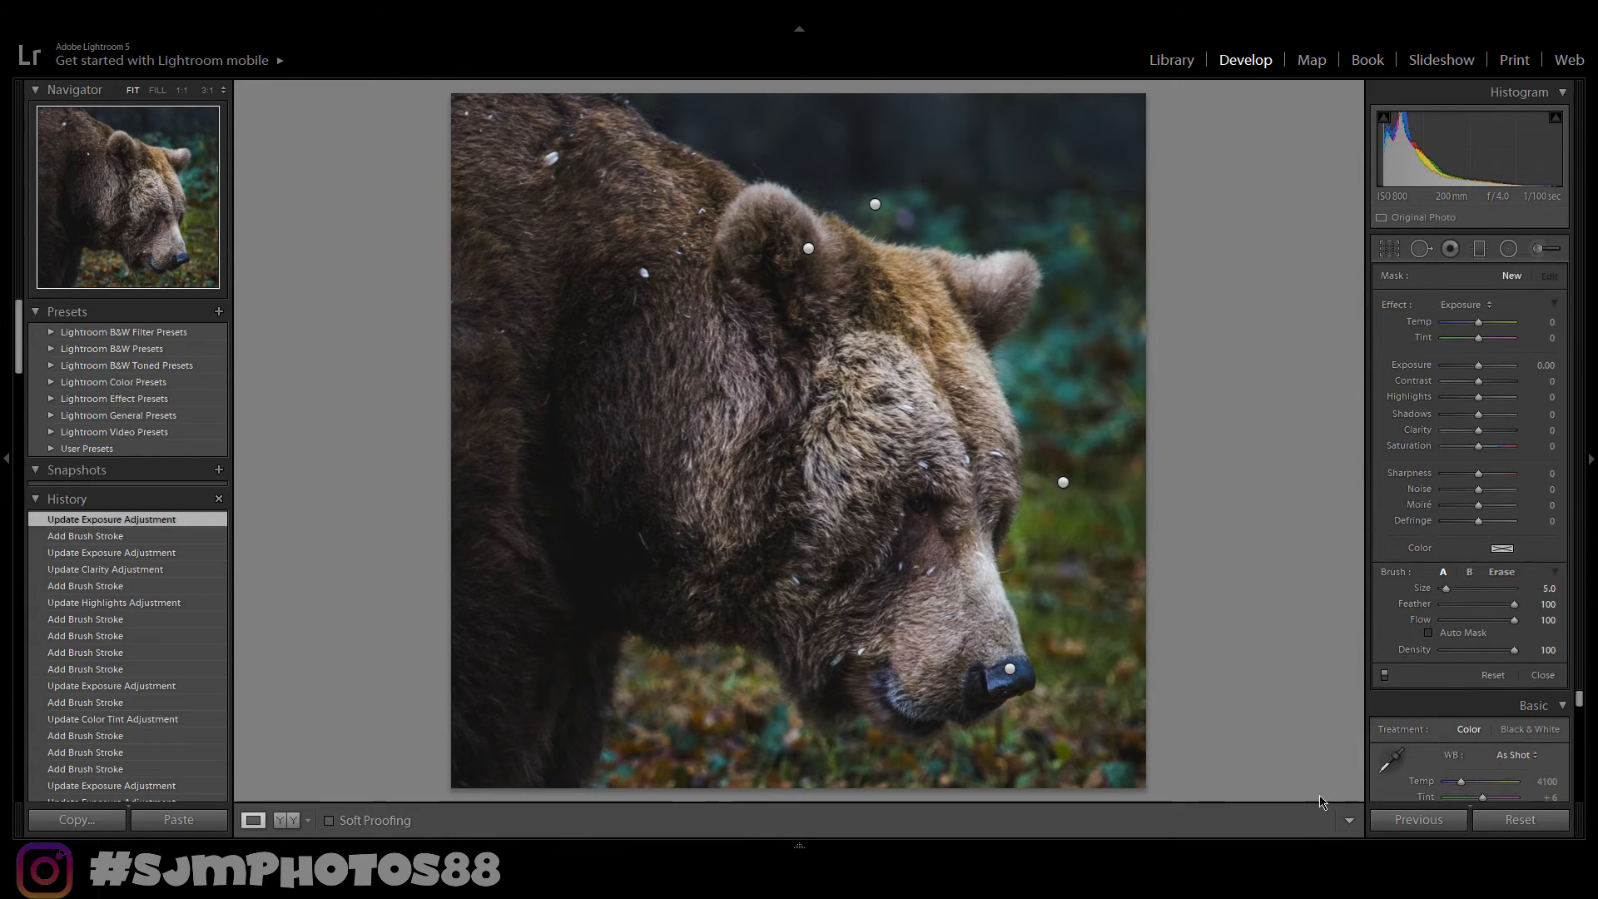
{"action": "left_click", "coordinate": [921, 514]}
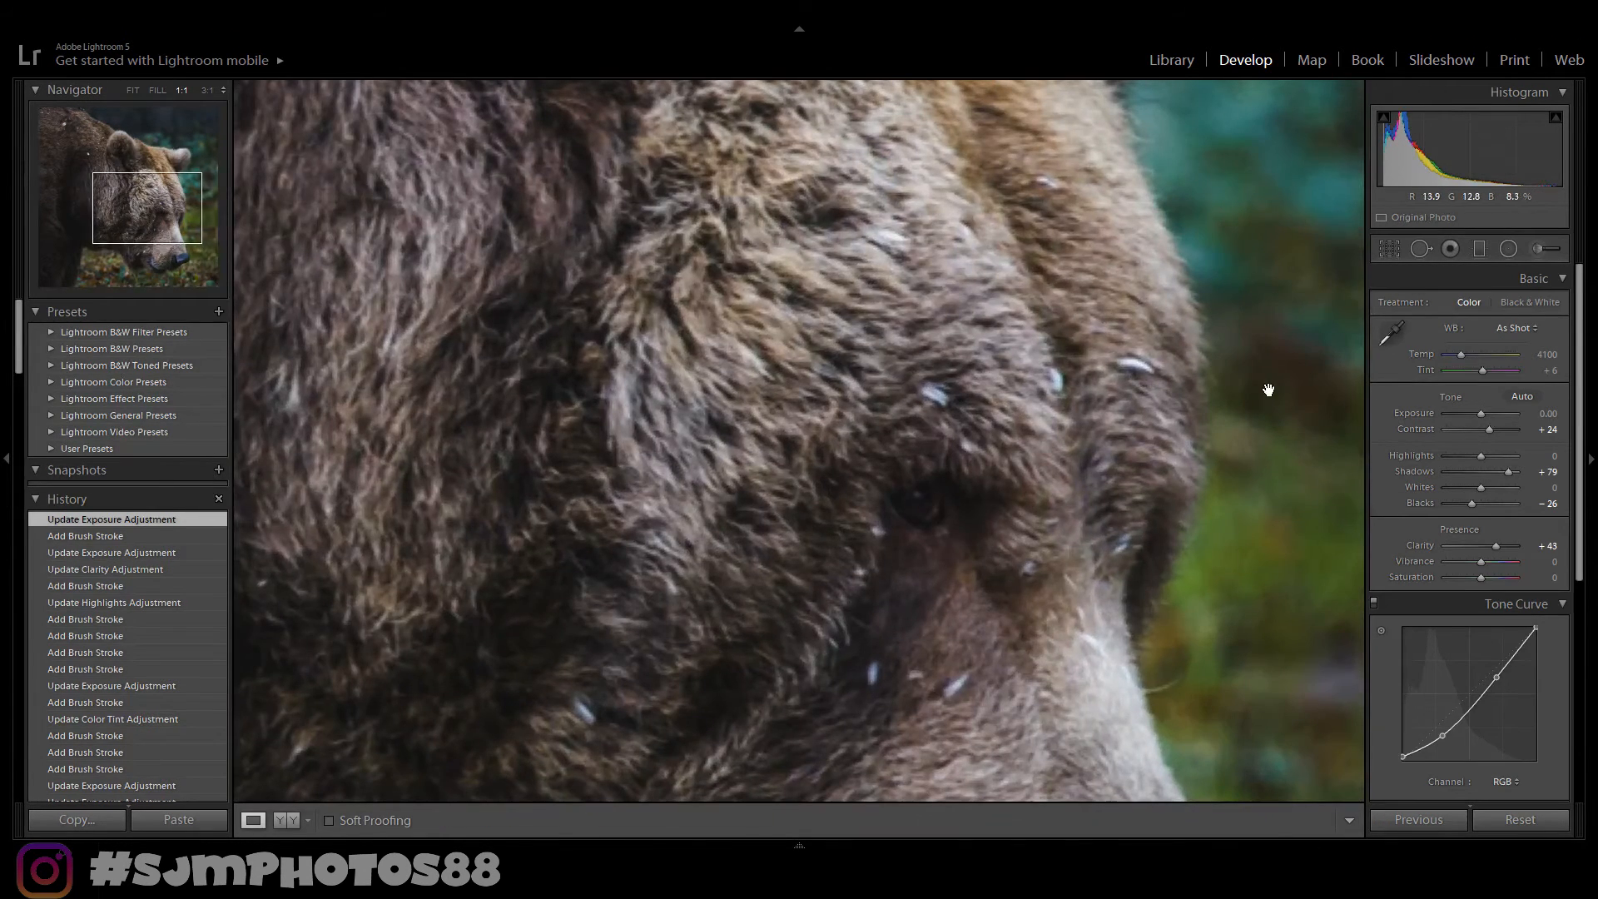
{"action": "left_click", "coordinate": [1542, 250]}
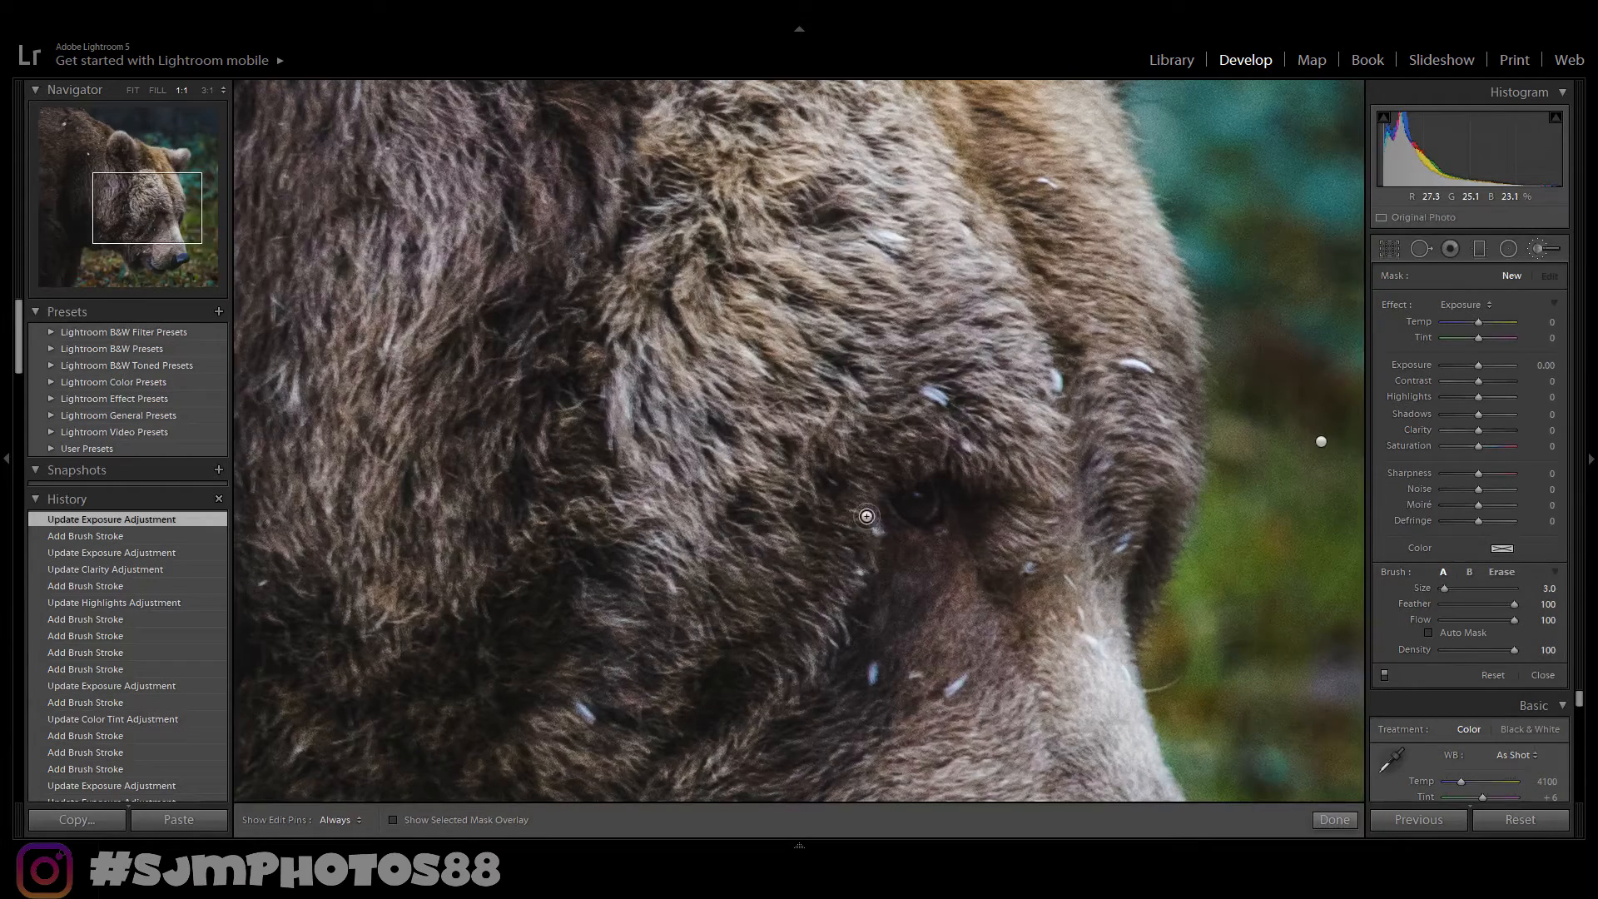
{"action": "scroll", "coordinate": [912, 511], "scroll_direction": "down", "scroll_amount": 1}
{"action": "scroll", "coordinate": [906, 505], "scroll_direction": "up", "scroll_amount": 1}
{"action": "key", "text": "h"}
{"action": "left_click_drag", "start_coordinate": [921, 513], "coordinate": [926, 493]}
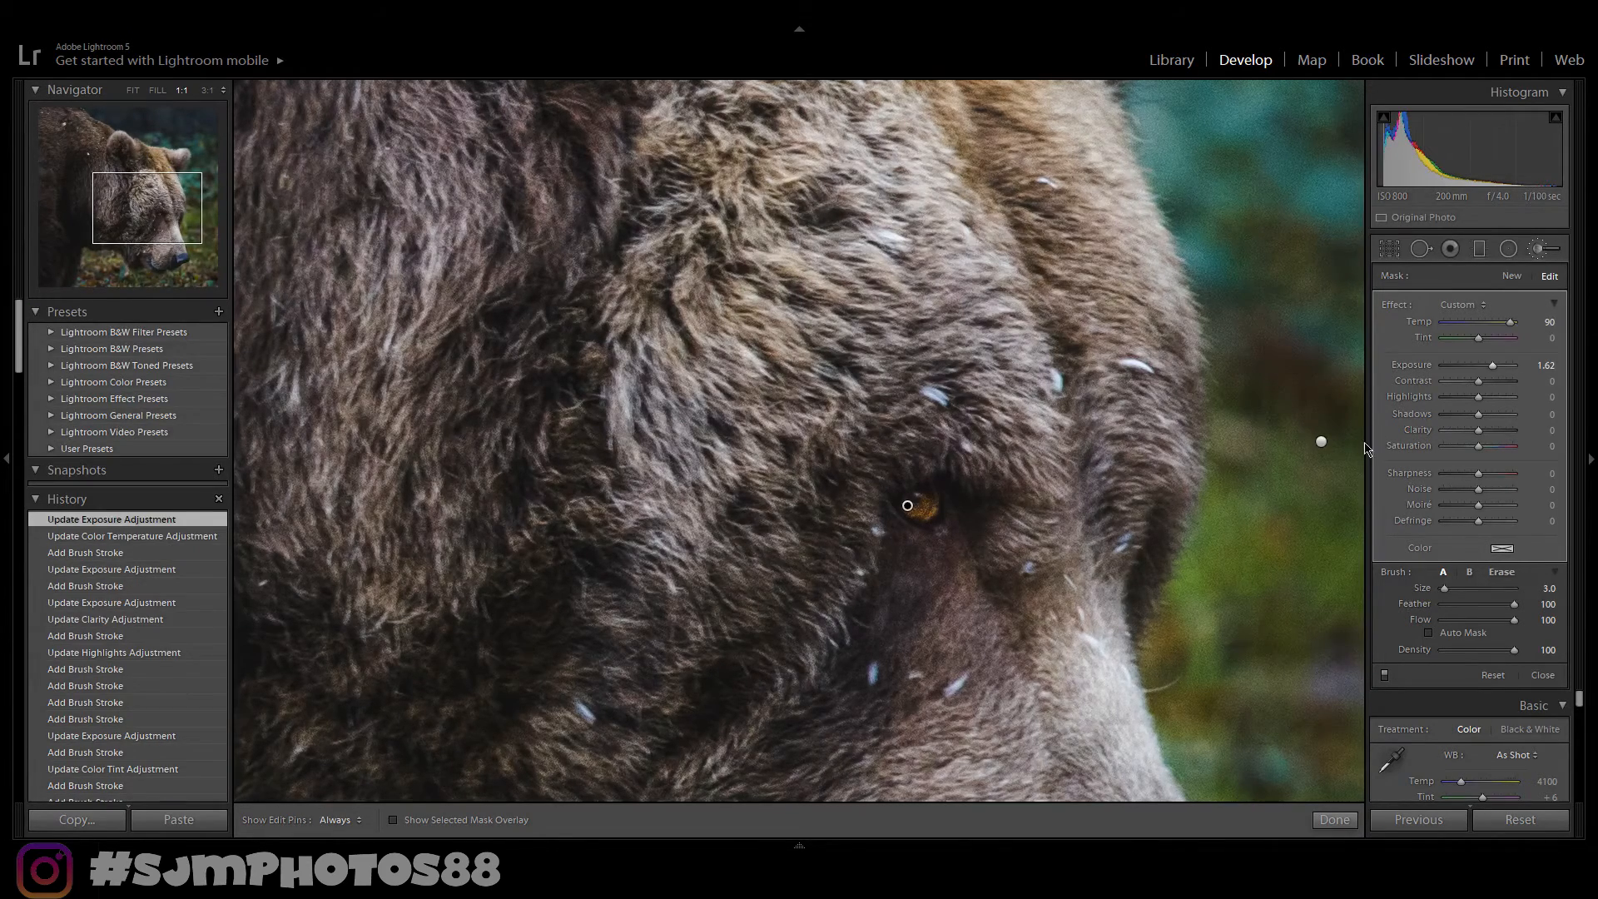
- Erase the eye mask's spill onto the surrounding fur and finish the brush
{"action": "key", "text": "alt"}
{"action": "key", "text": "alt"}
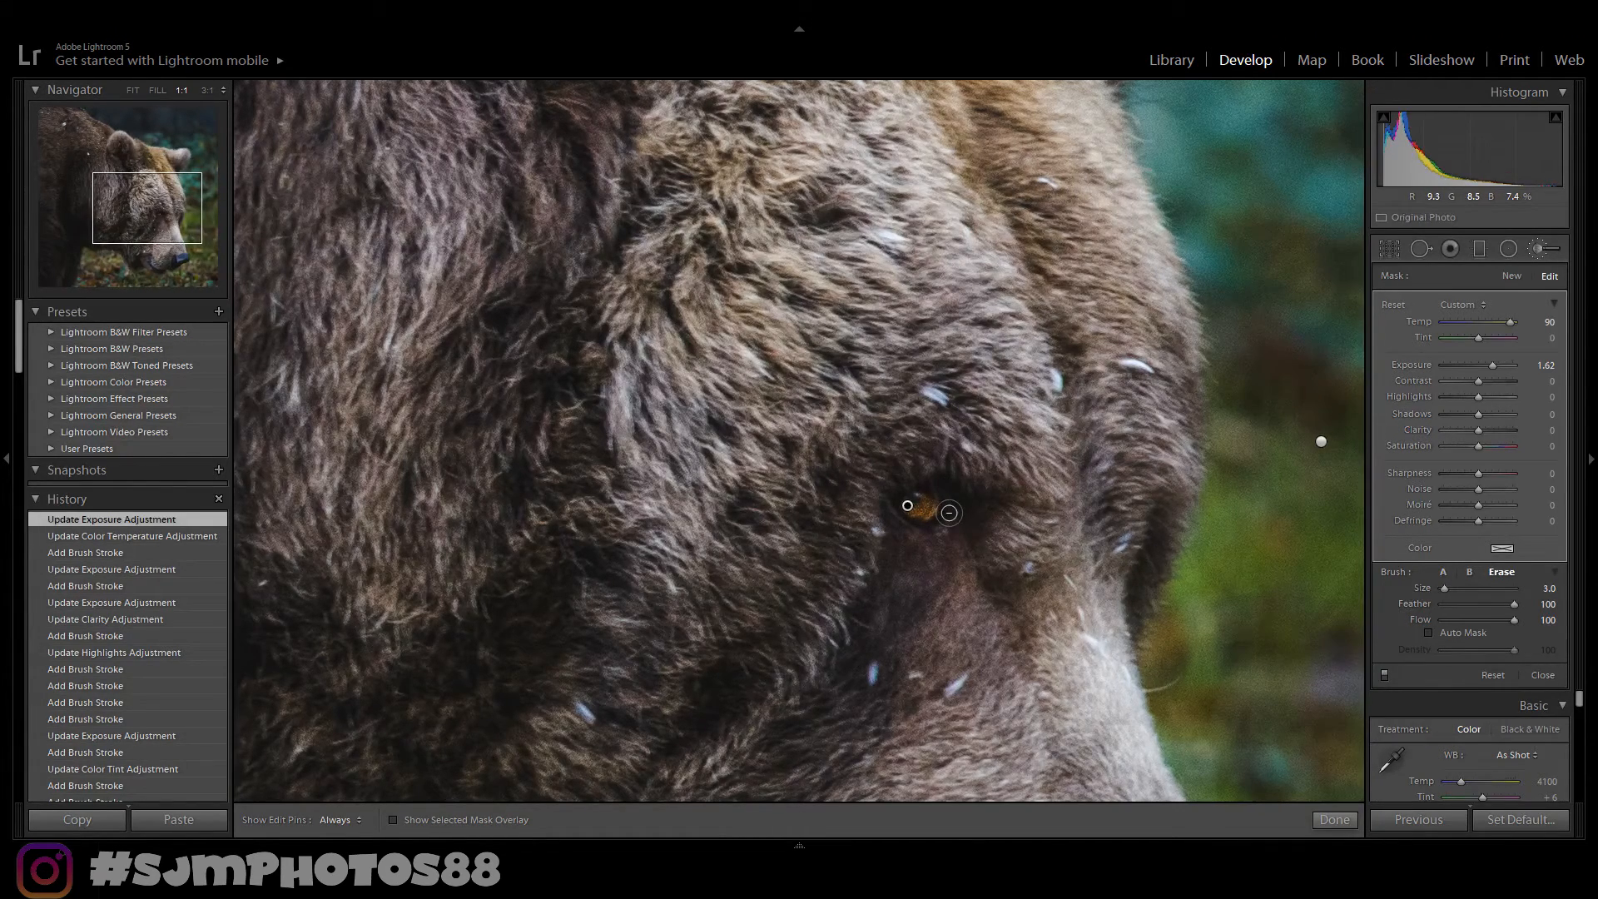
{"action": "key", "text": "h"}
{"action": "left_click_drag", "start_coordinate": [933, 531], "coordinate": [958, 473]}
{"action": "key", "text": "h"}
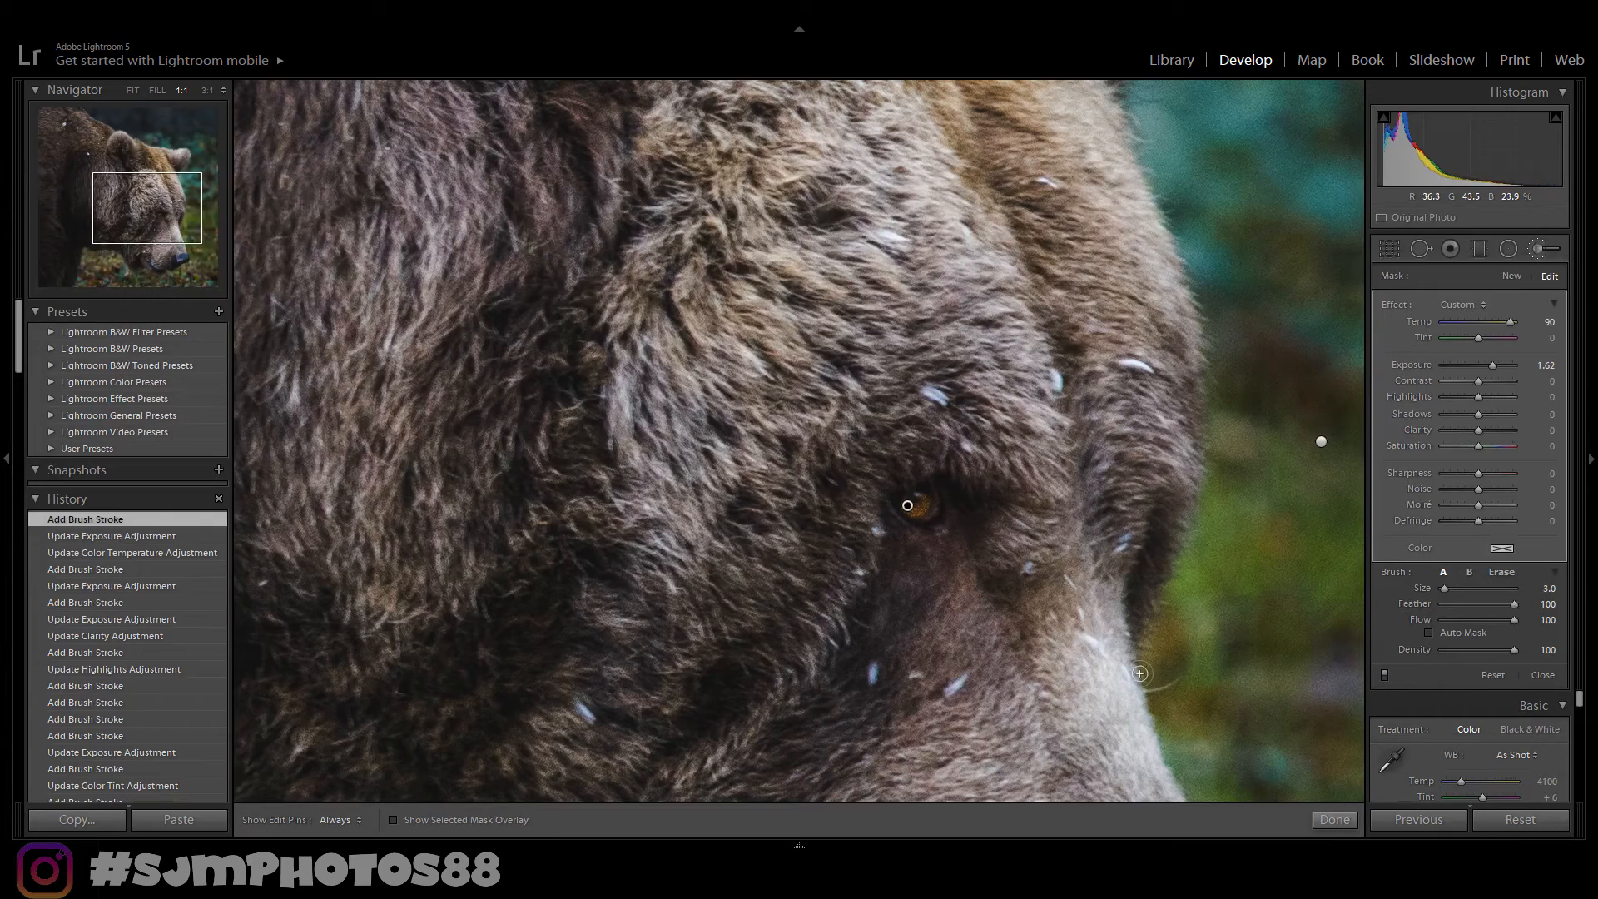
{"action": "left_click", "coordinate": [1339, 823]}
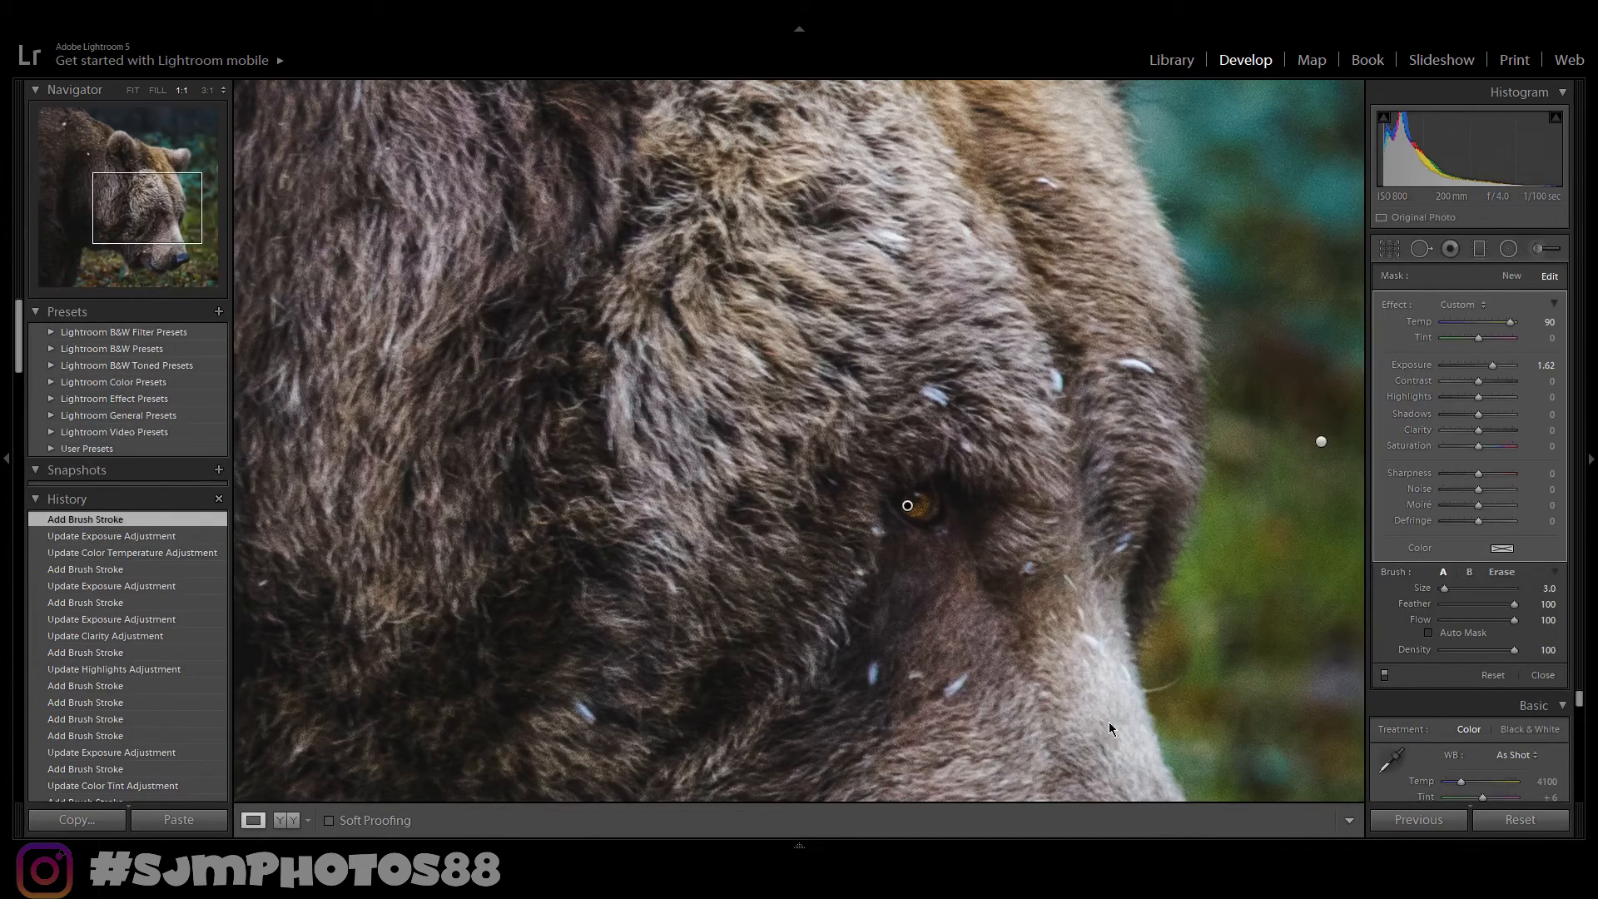
- Zoom back out to the whole photo and compare the before and after views
{"action": "left_click", "coordinate": [1044, 631]}
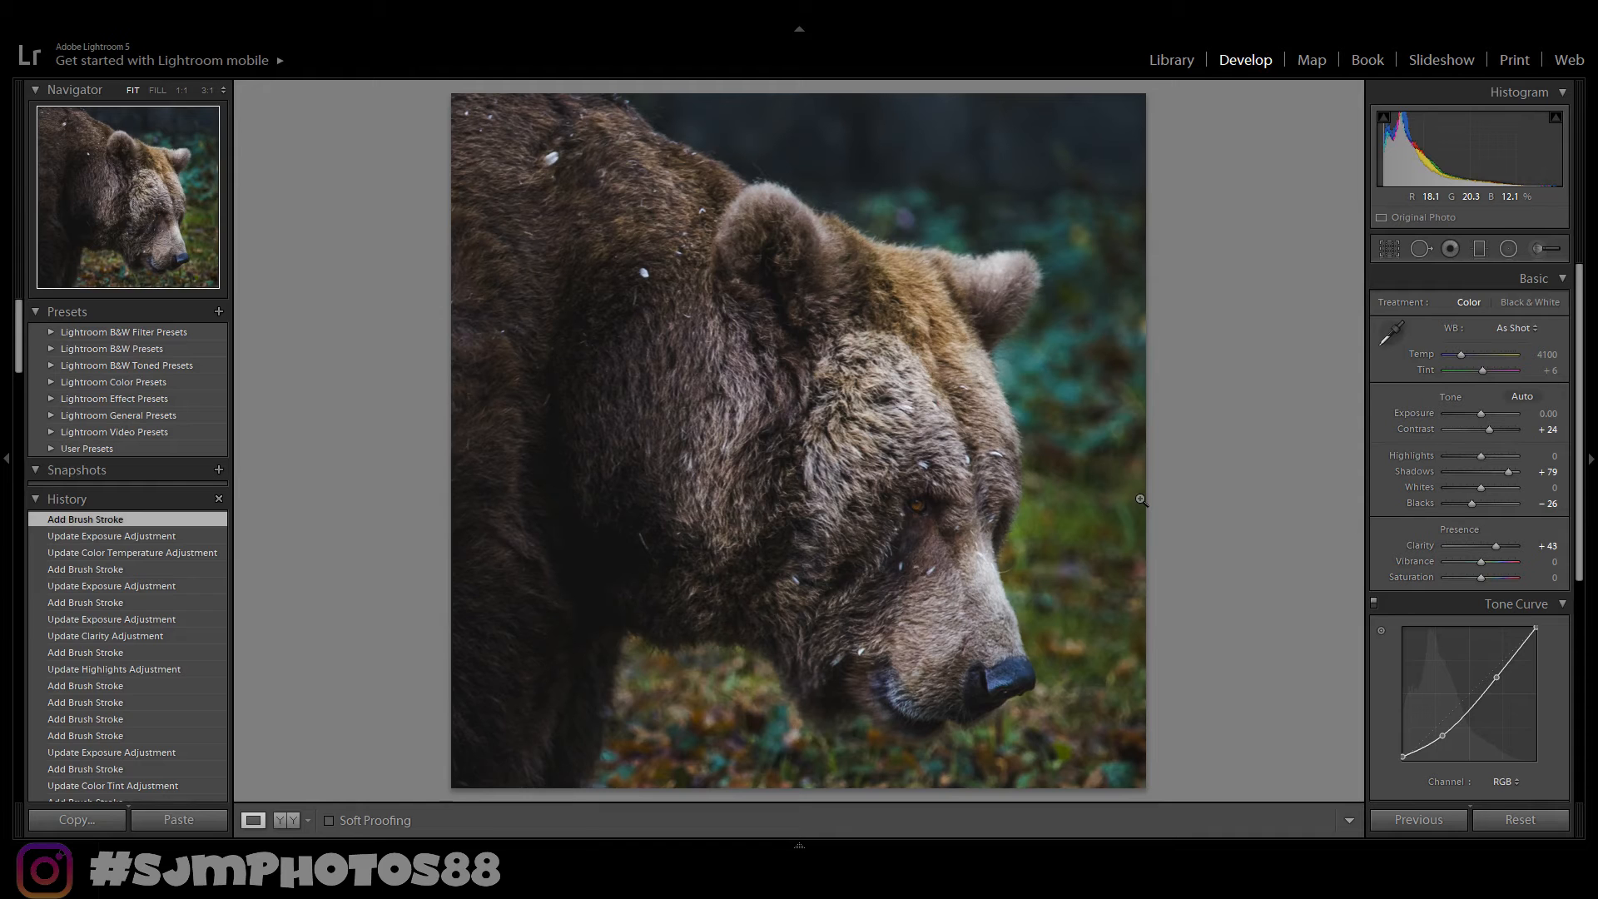
{"action": "key", "text": "y"}
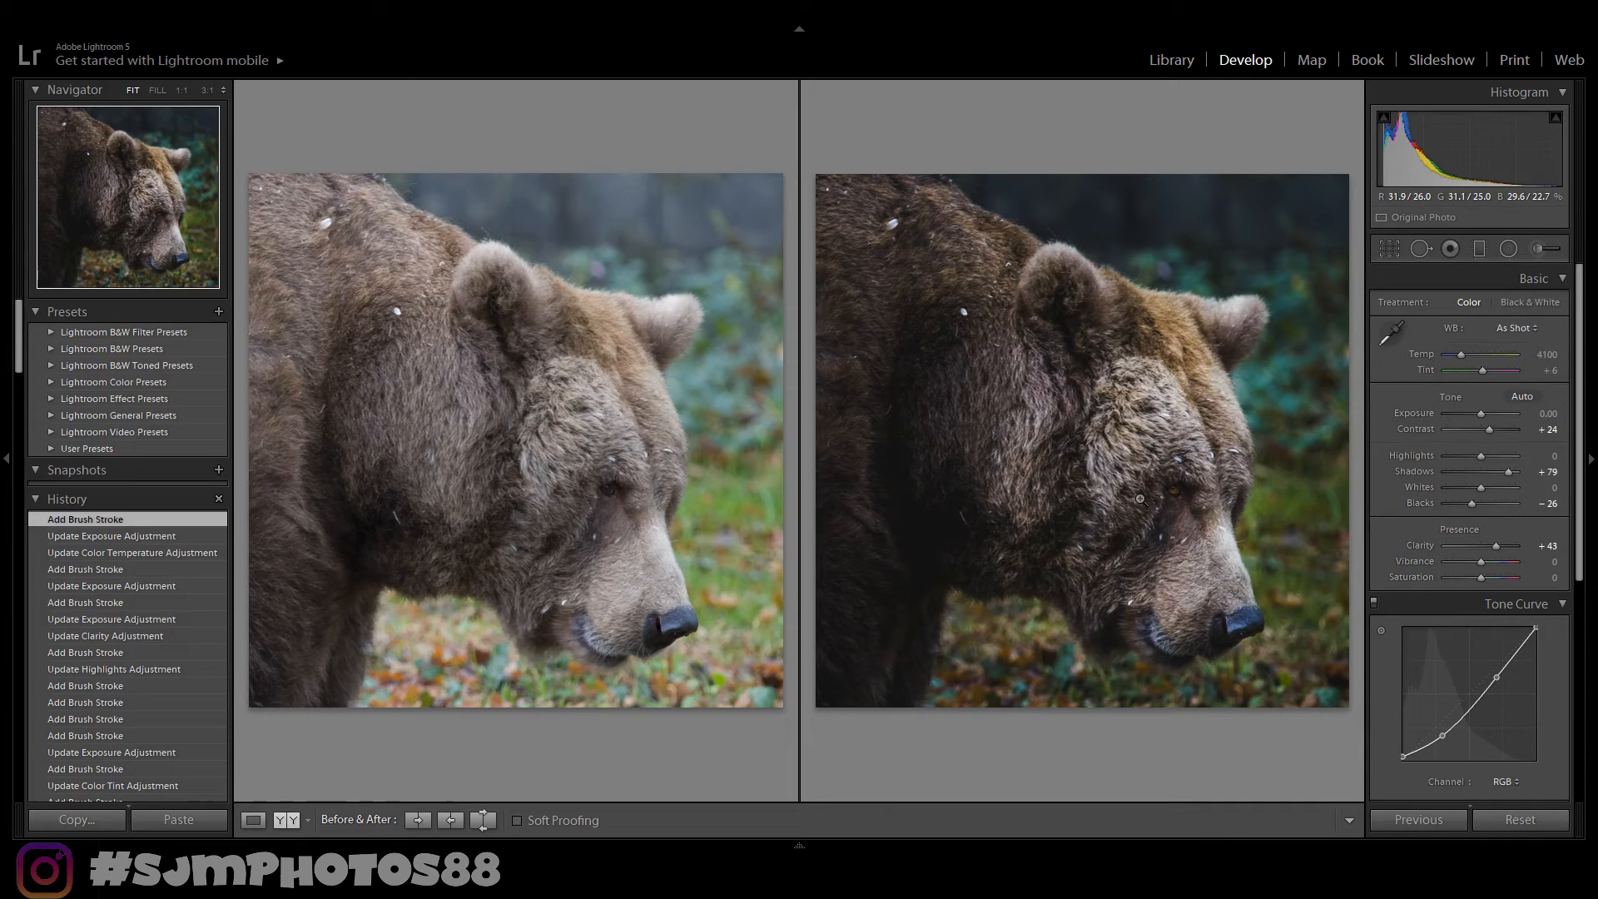
{"action": "key", "text": "y"}
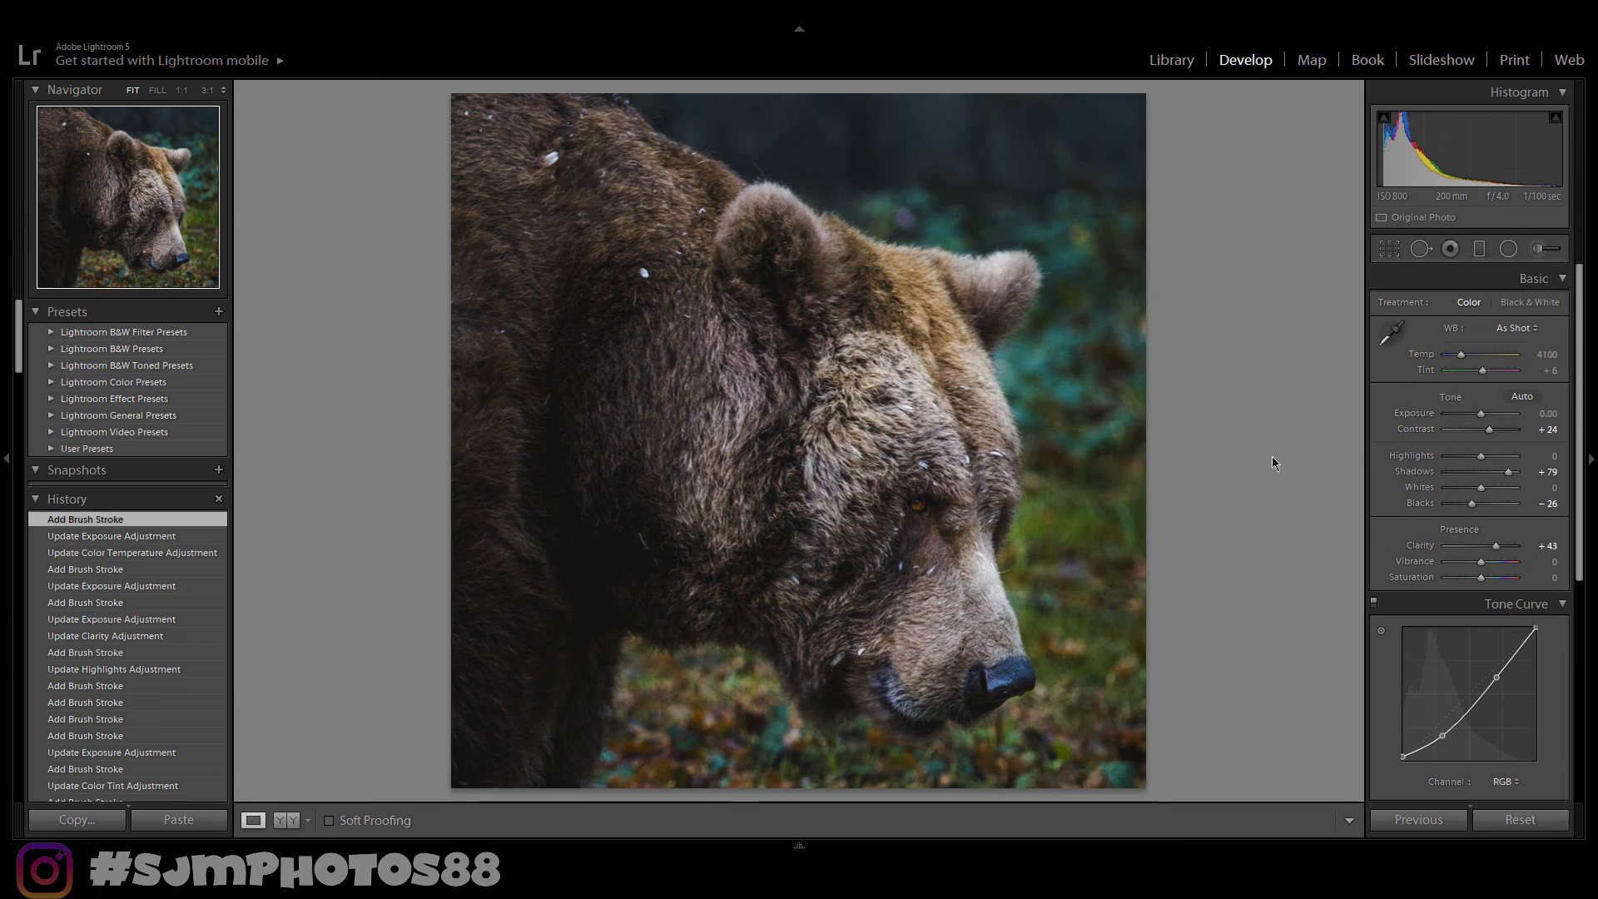
{"action": "key", "text": "y"}
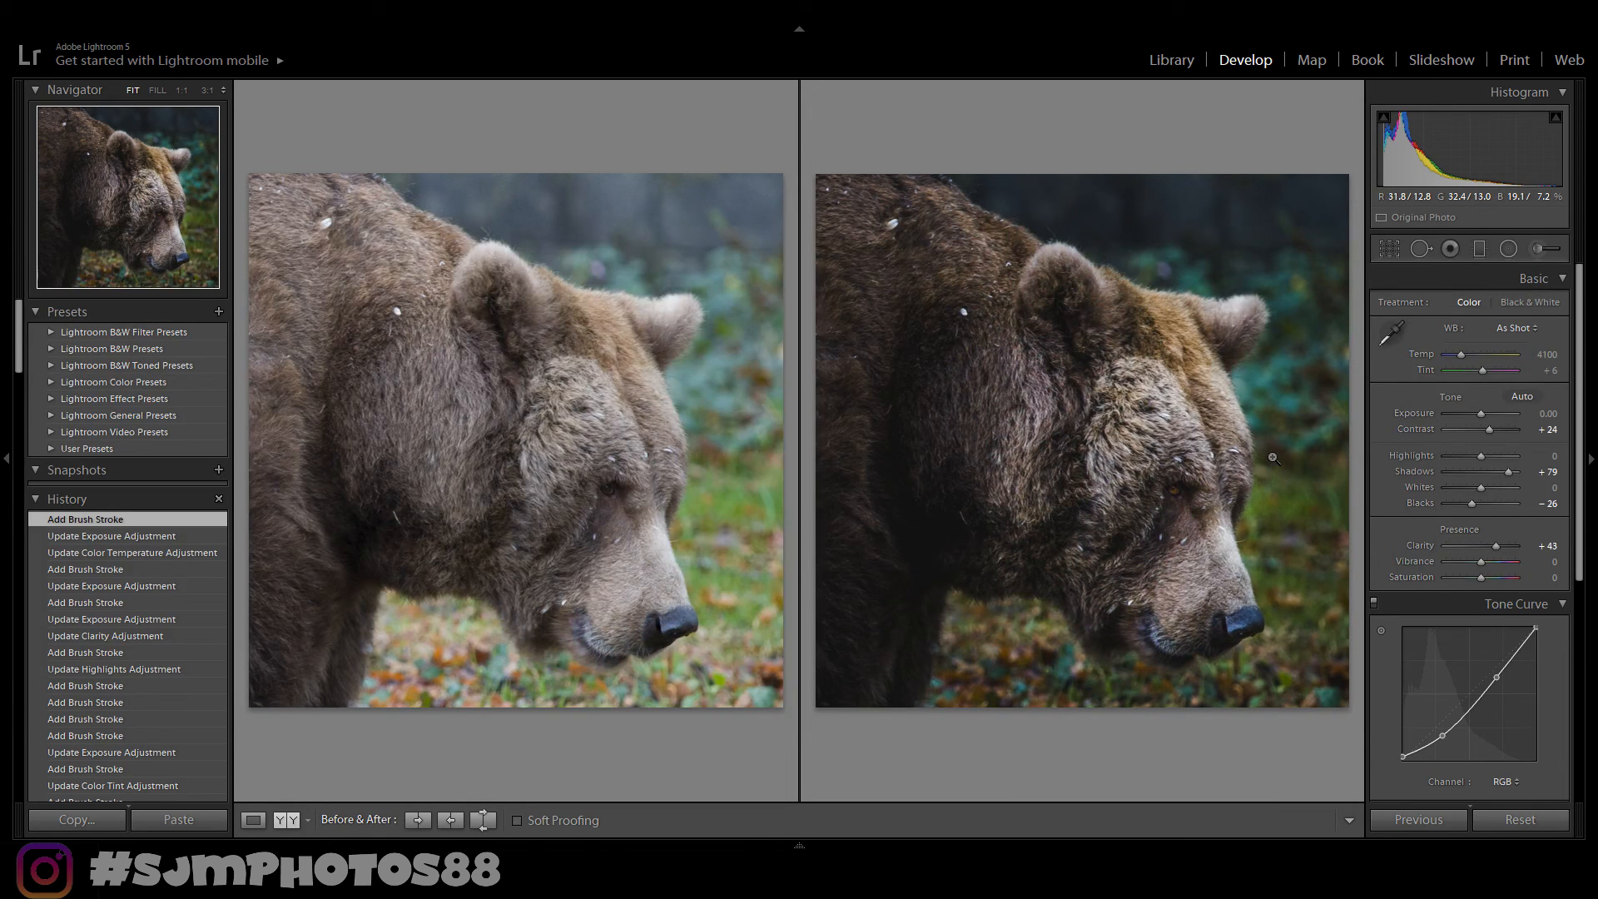
{"action": "key", "text": "y"}
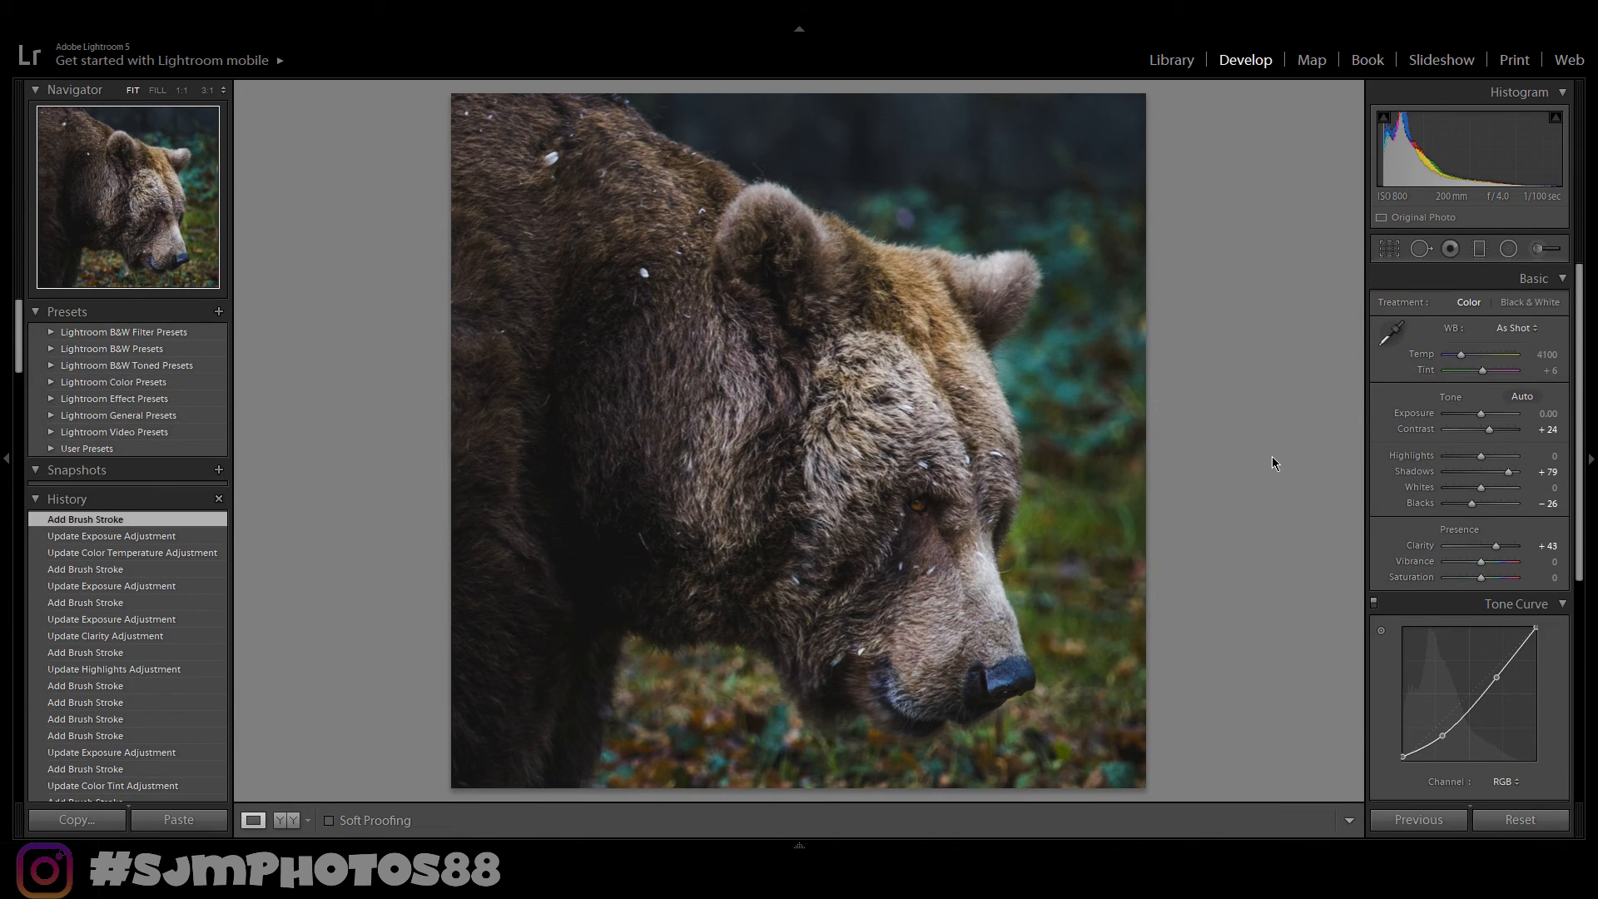